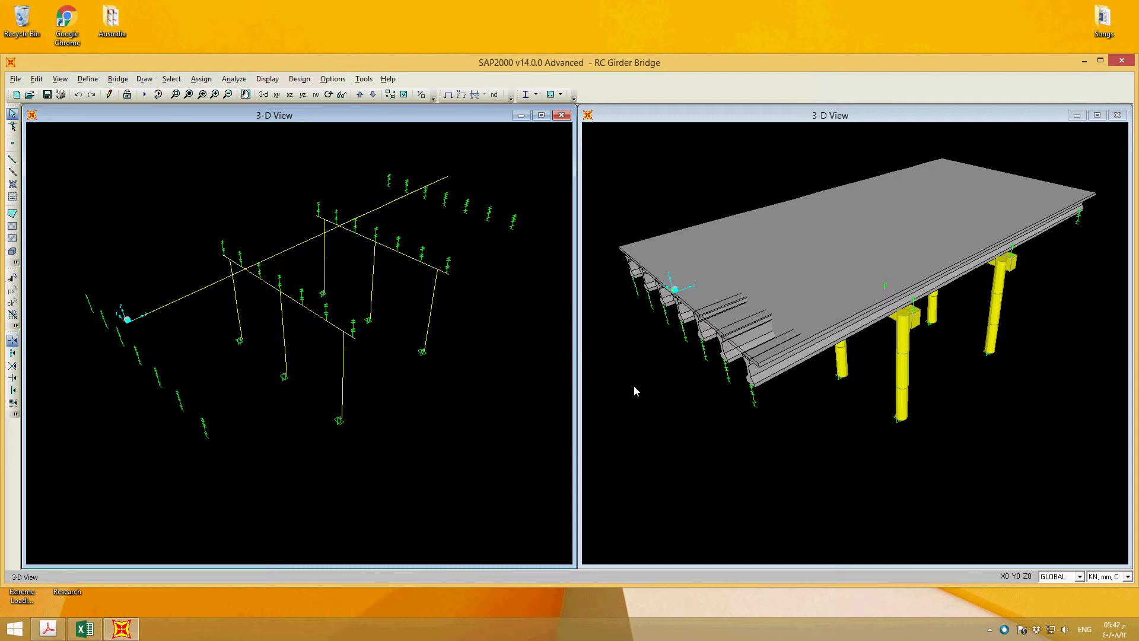
Maximize the program window and open the load combination definitions for the bridge model.
click(1102, 62)
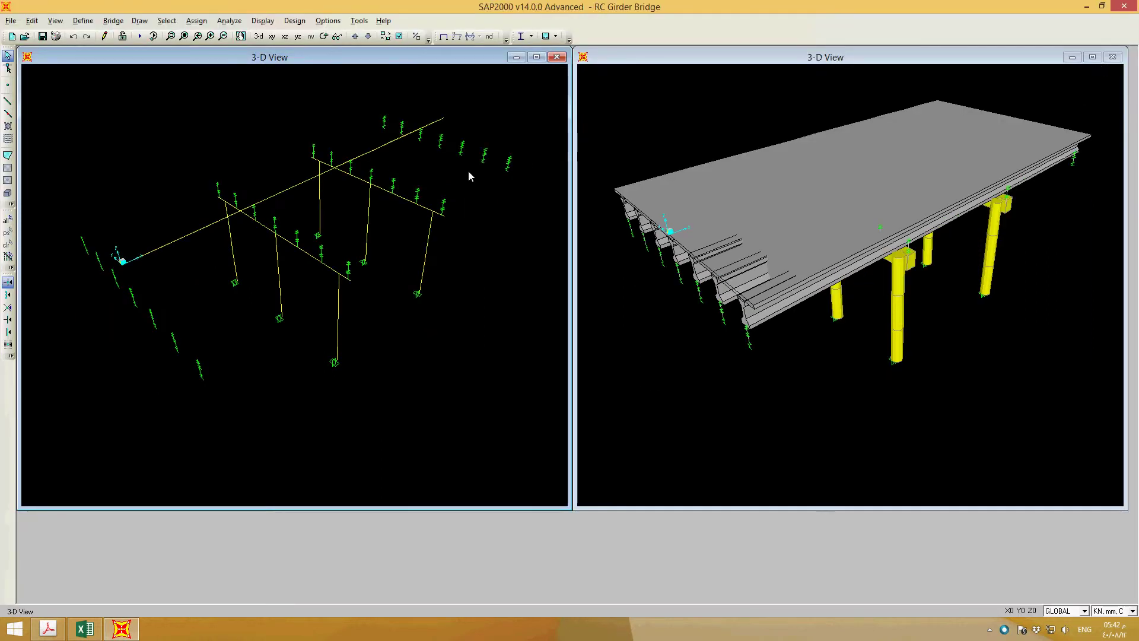
click(53, 20)
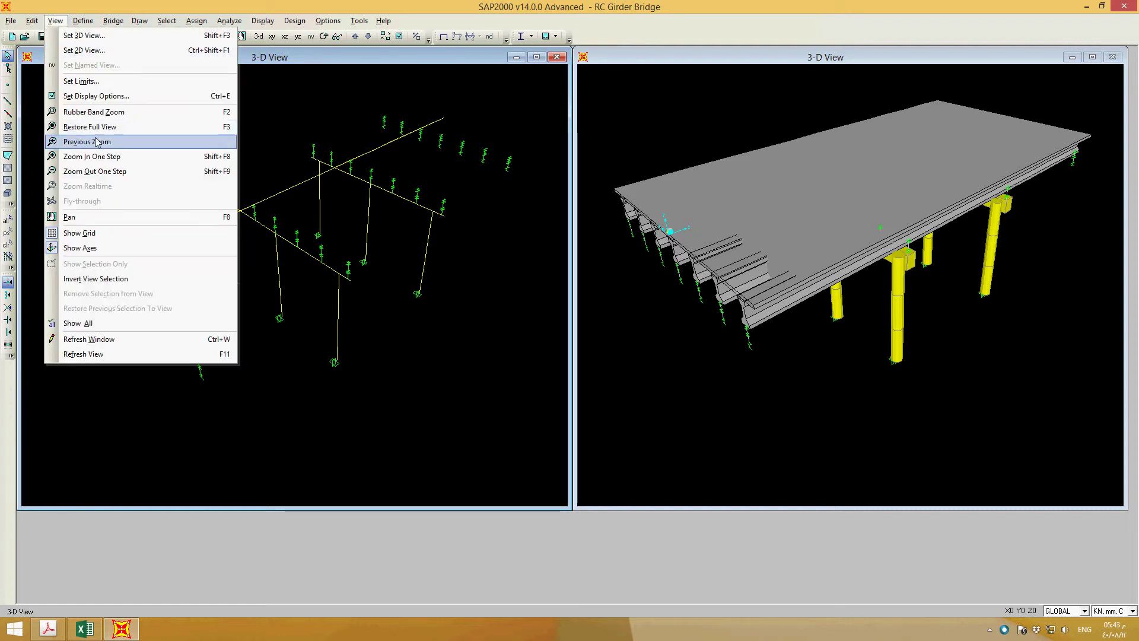
mouse_move(83, 21)
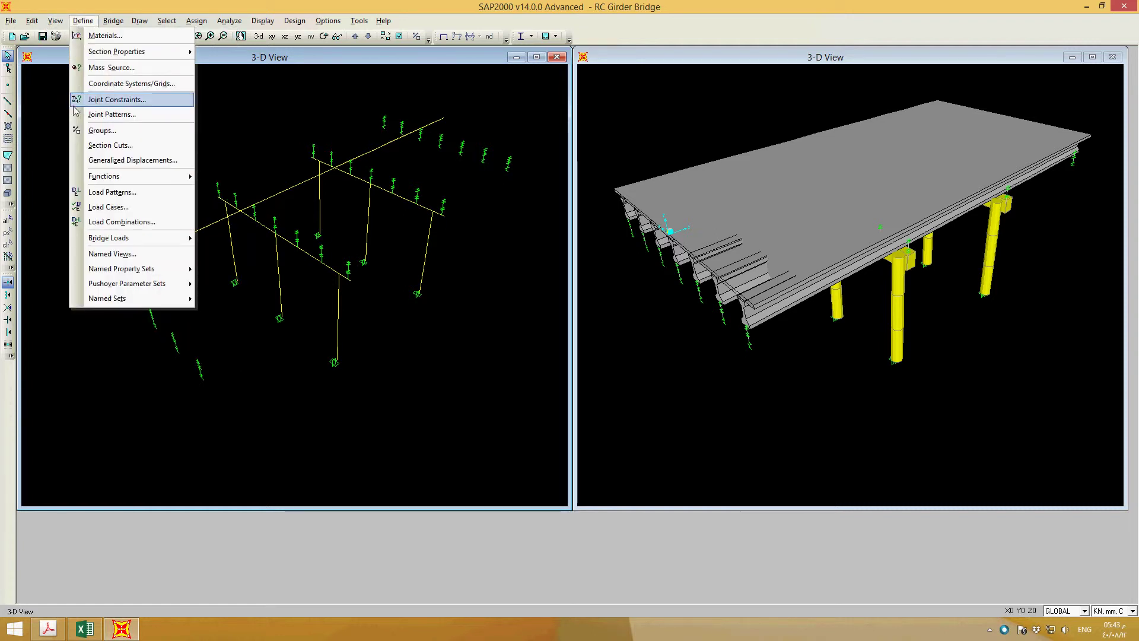
click(102, 223)
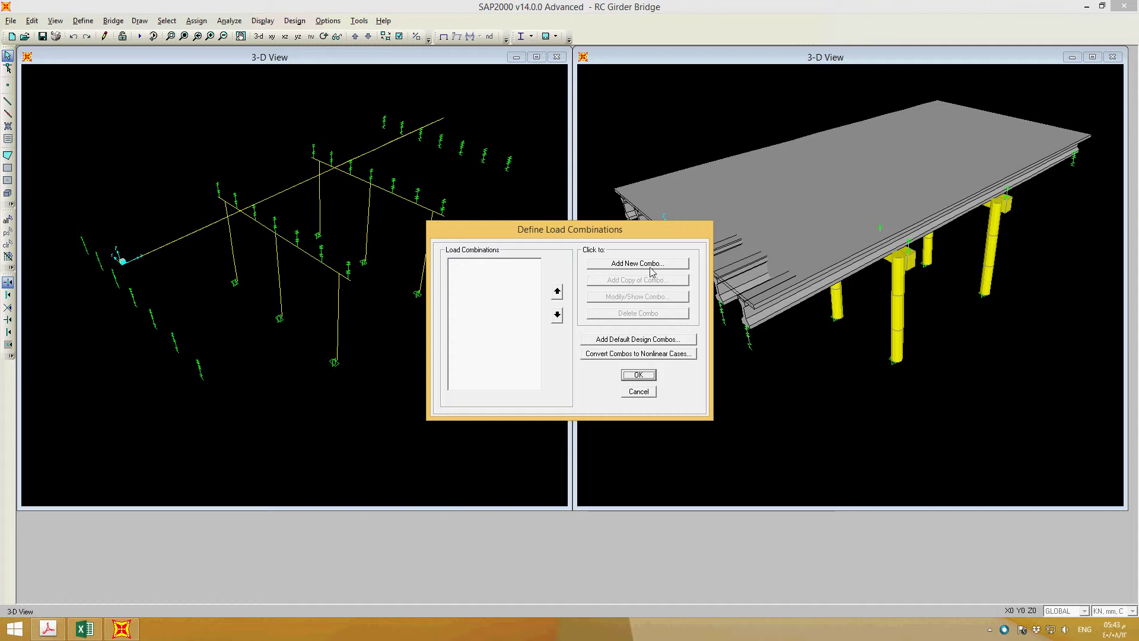
Switch to the AASHTO LRFD specification in Adobe Acrobat and display Table 3.4.1-1, Load Combinations and Load Factors, on page 62.
click(48, 629)
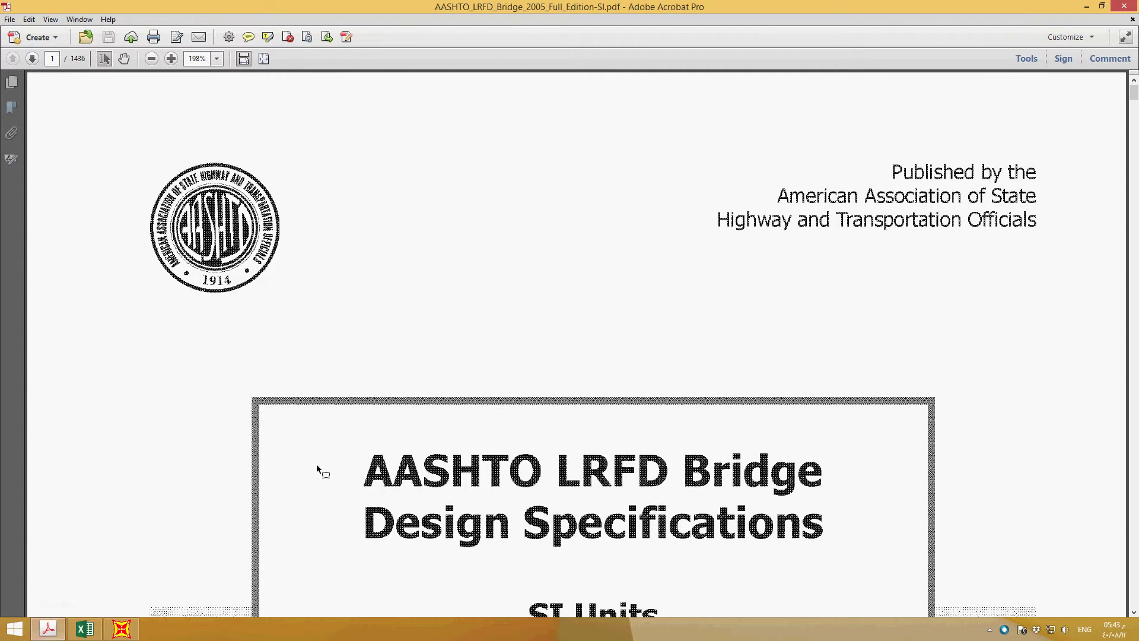
ctrl+scroll(467, 370, down, 2)
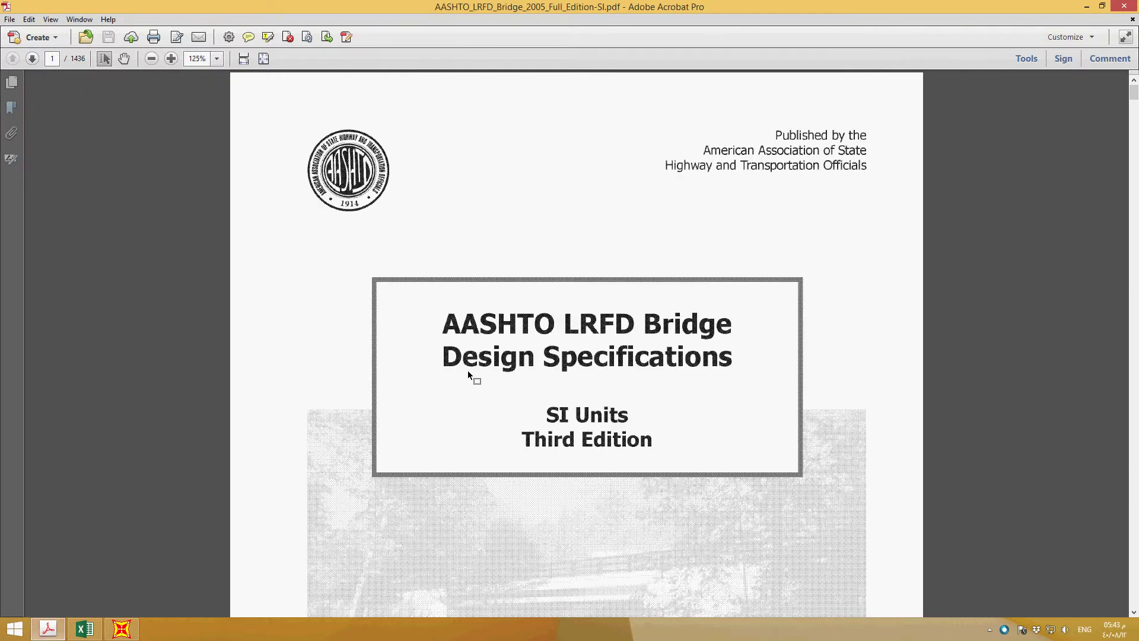
click(12, 82)
scroll(137, 377, down, 20)
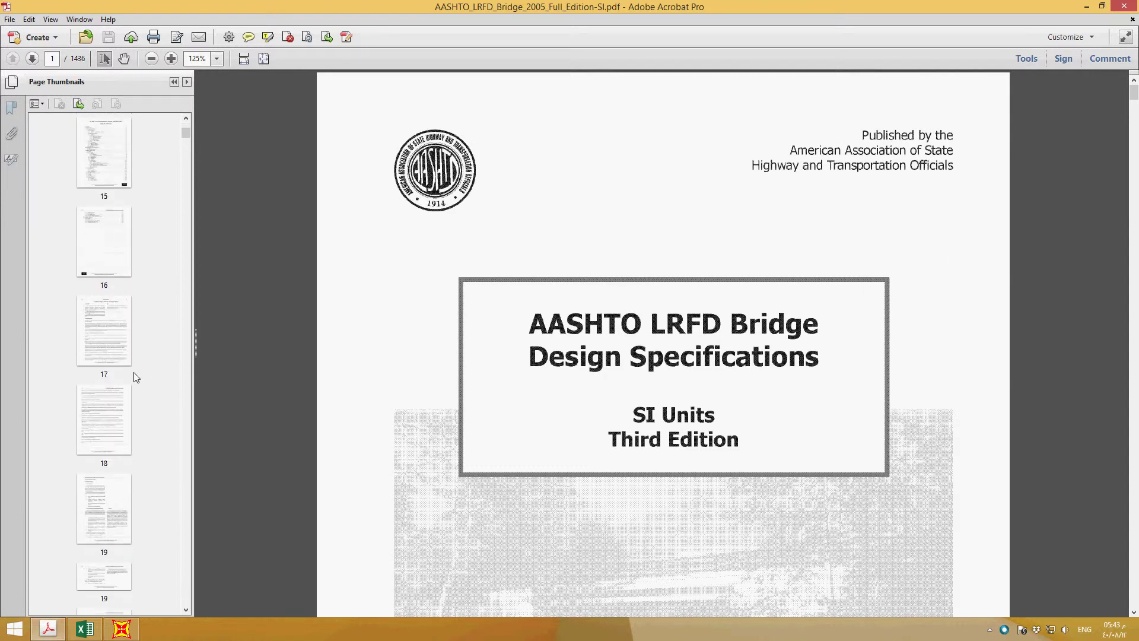
scroll(137, 378, down, 15)
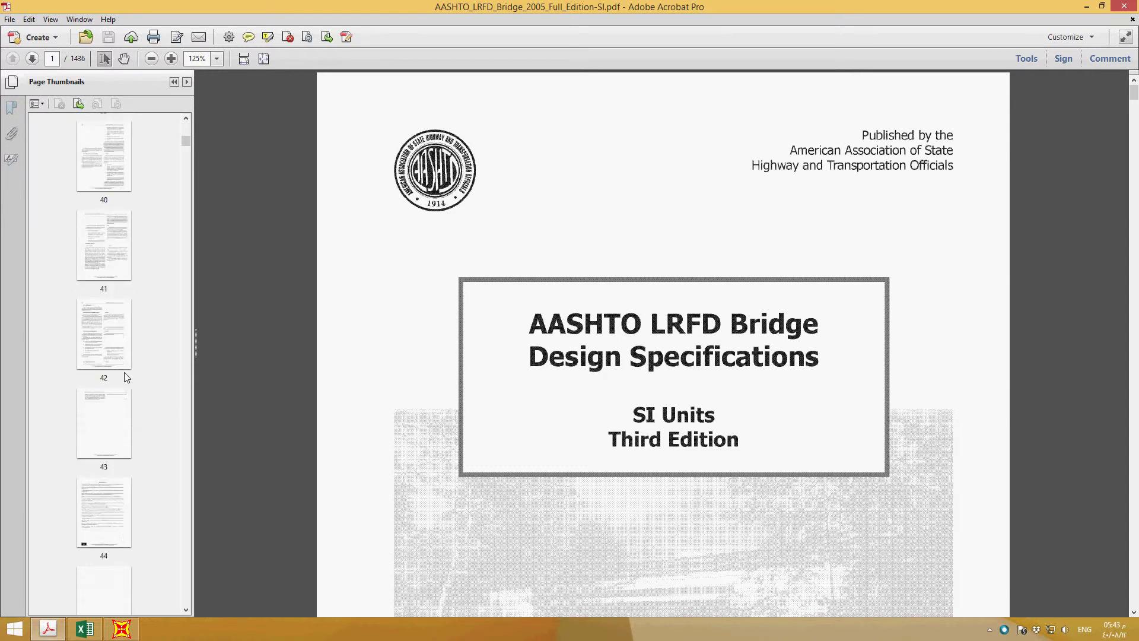
scroll(126, 377, down, 5)
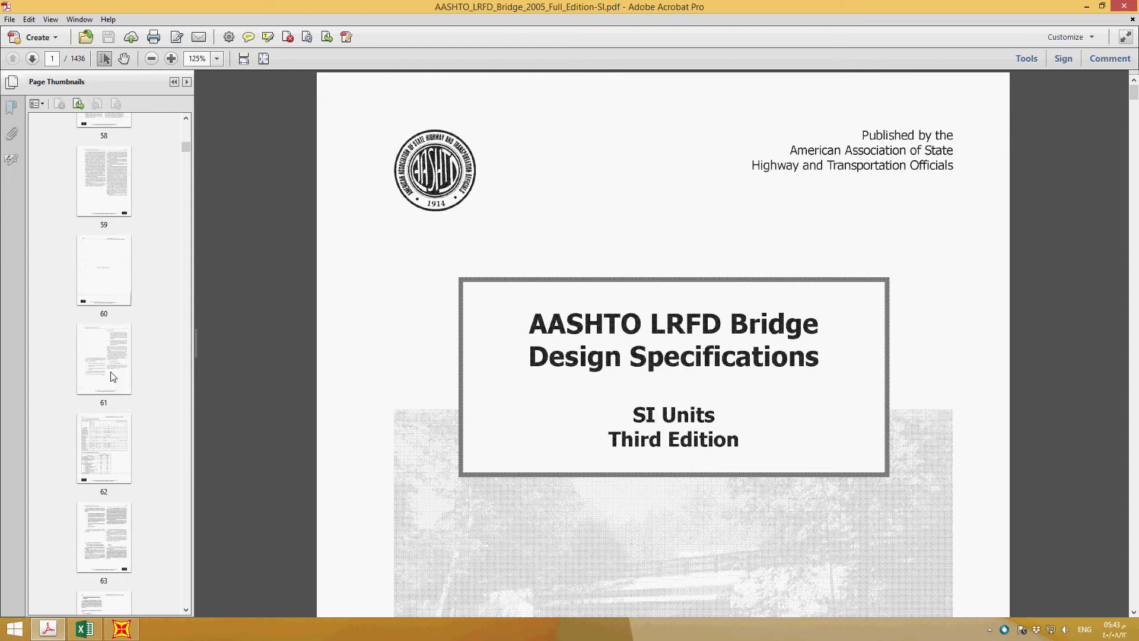
click(112, 373)
click(86, 458)
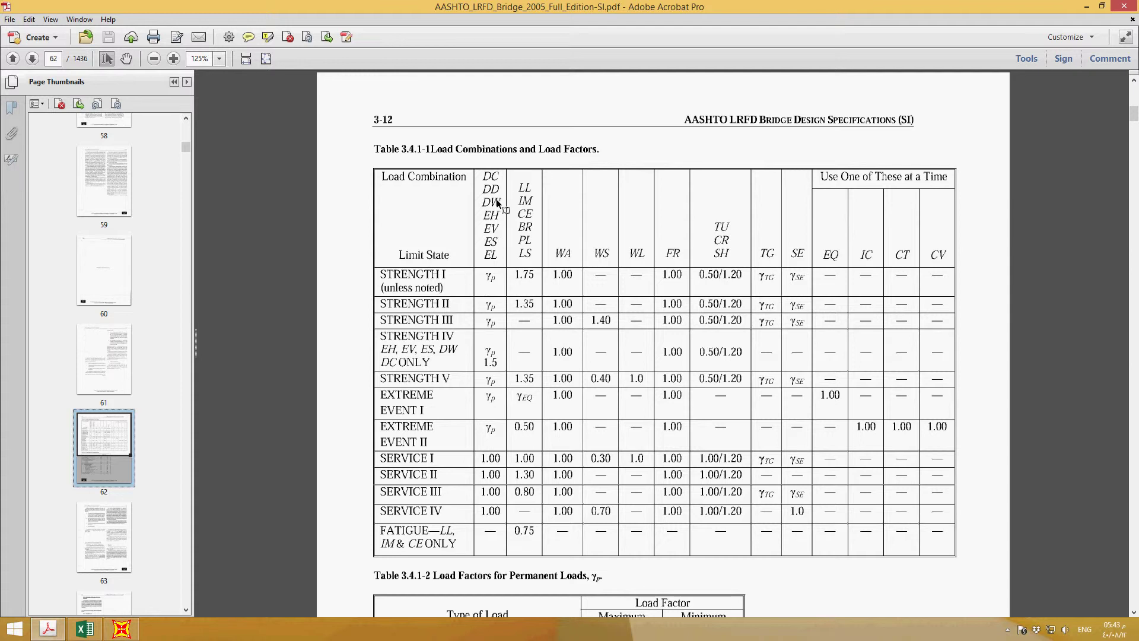
Look up the permanent and transient load abbreviations in section 3.3.2, Load and Load Designation, on PDF page 55.
scroll(88, 261, up, 3)
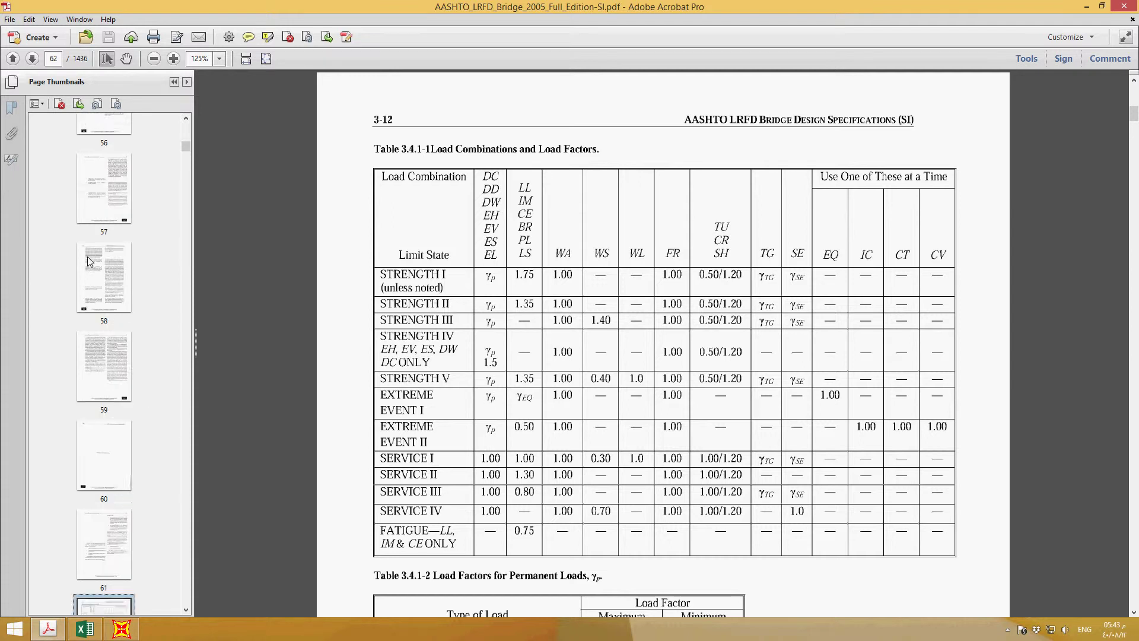
scroll(88, 261, up, 3)
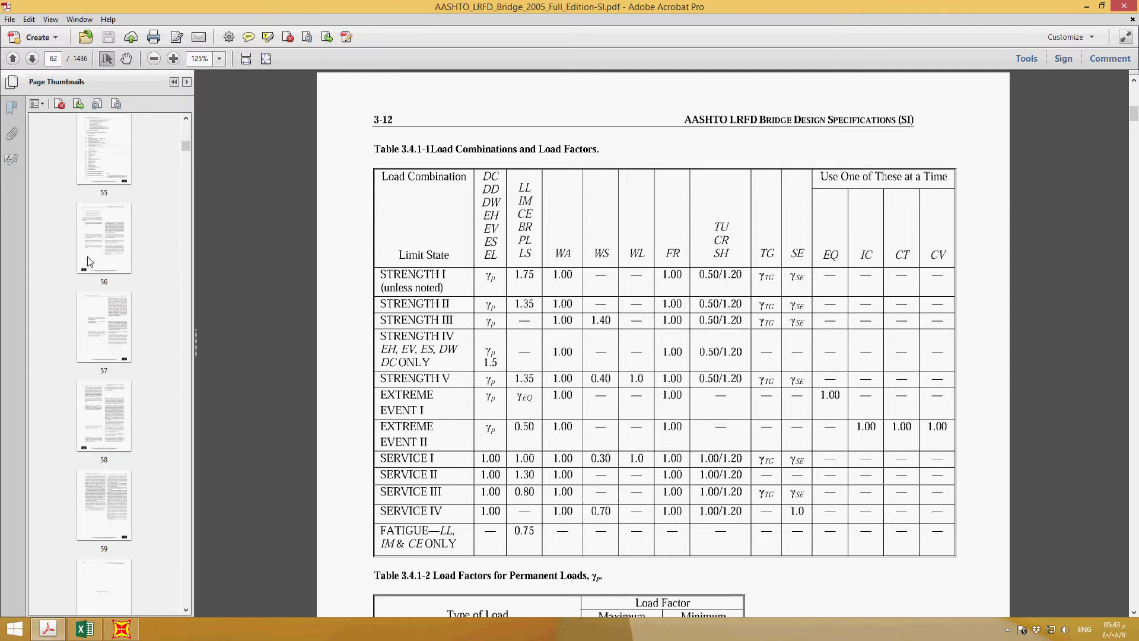
click(115, 182)
scroll(479, 438, down, 5)
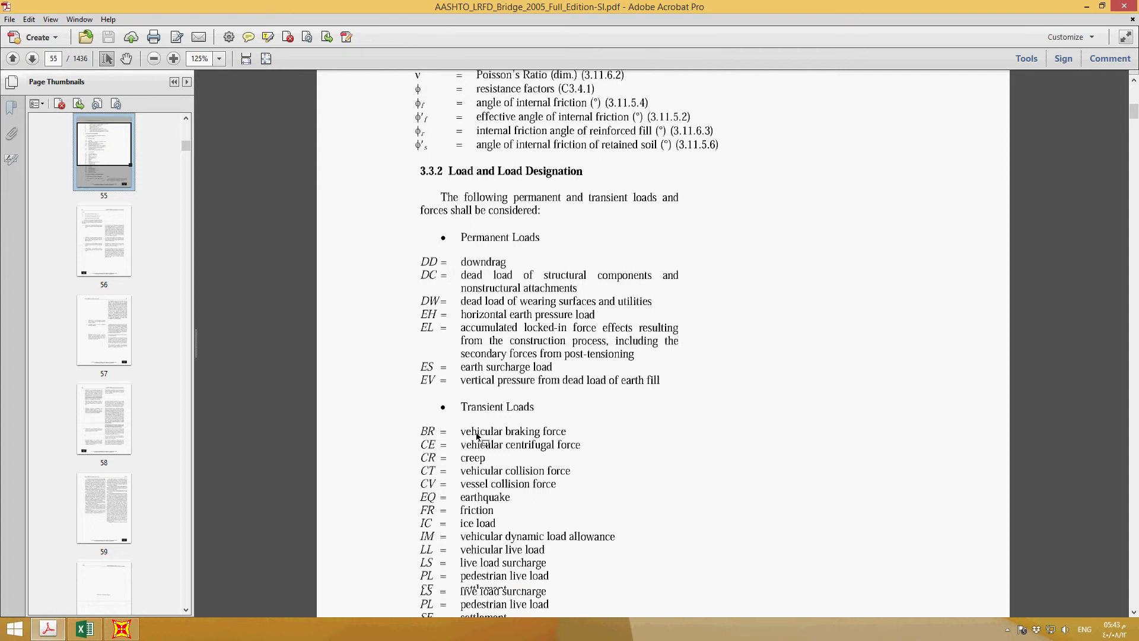
scroll(478, 437, down, 4)
scroll(138, 493, down, 3)
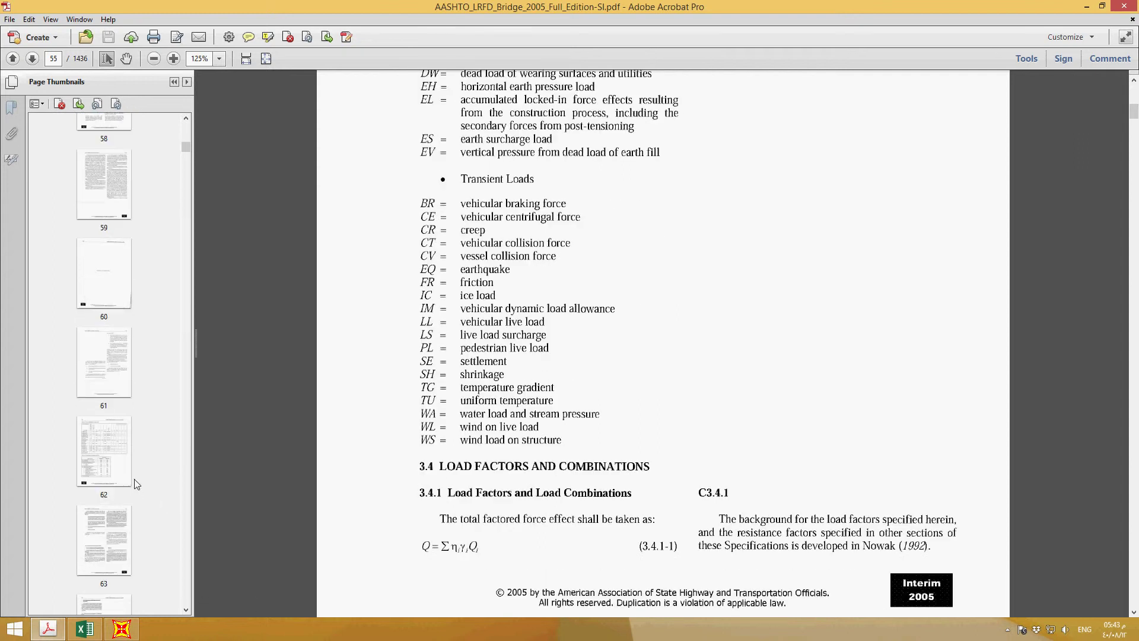
Return to page 62 and examine the Strength I factors and the permanent load factors in Table 3.4.1-2.
click(116, 463)
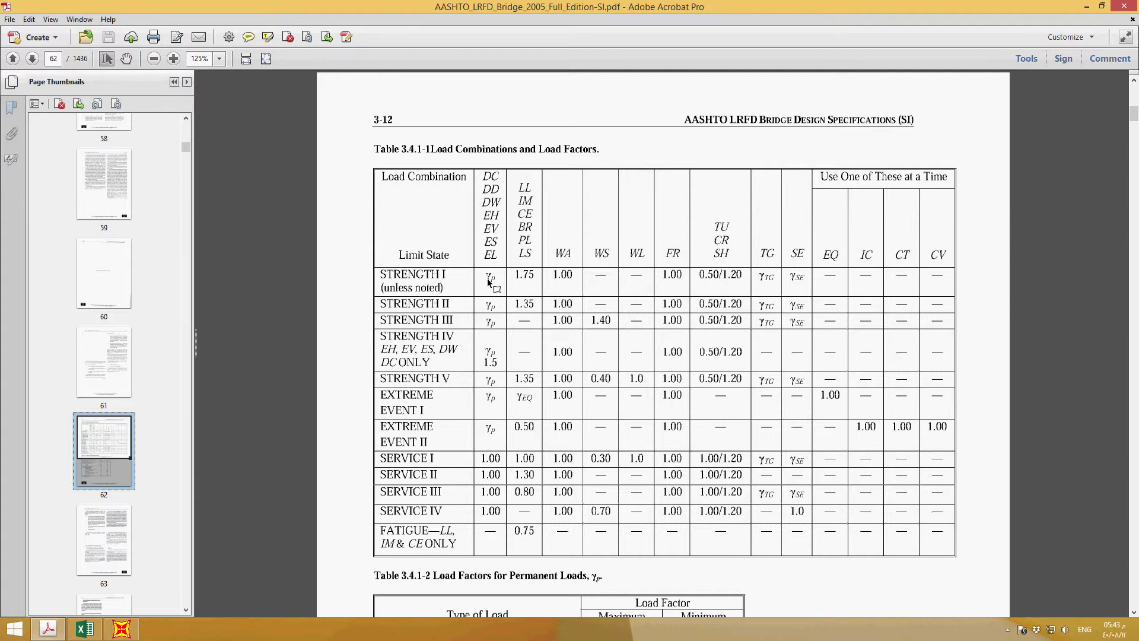
scroll(509, 469, down, 4)
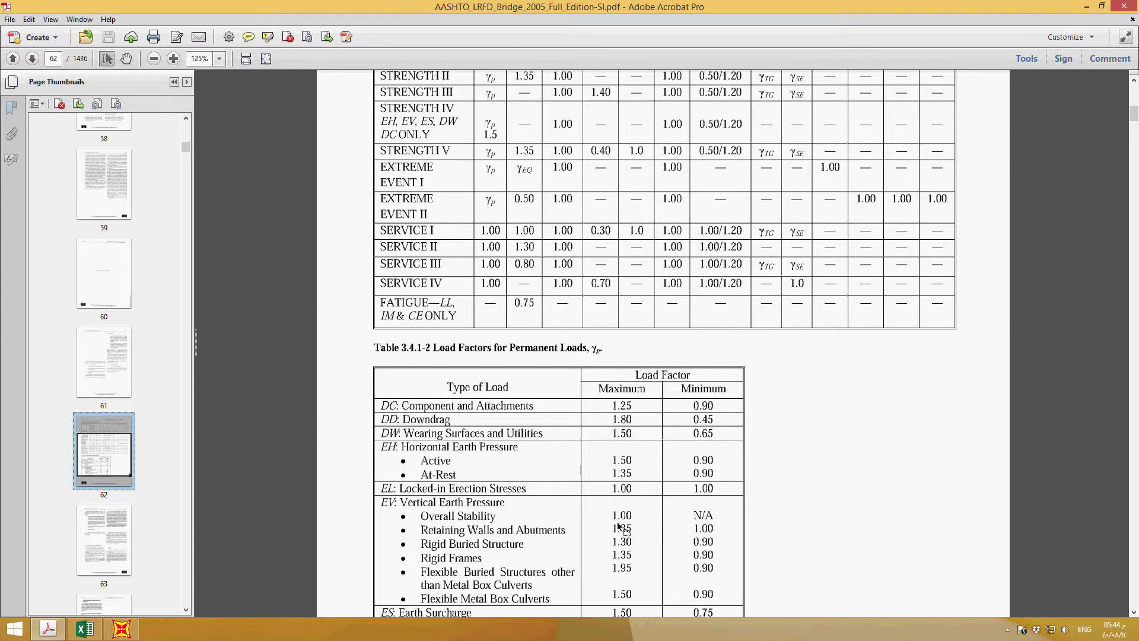
scroll(623, 525, up, 3)
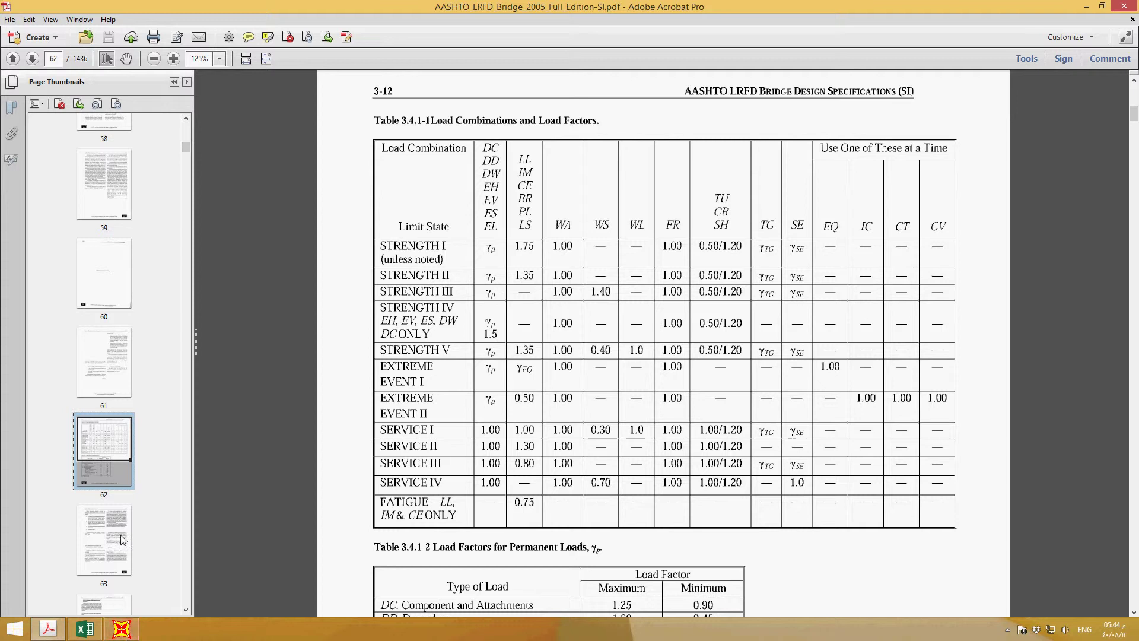
Switch back to SAP2000 and create load combination COMB1 containing load case AW with a scale factor of 1.5.
click(121, 629)
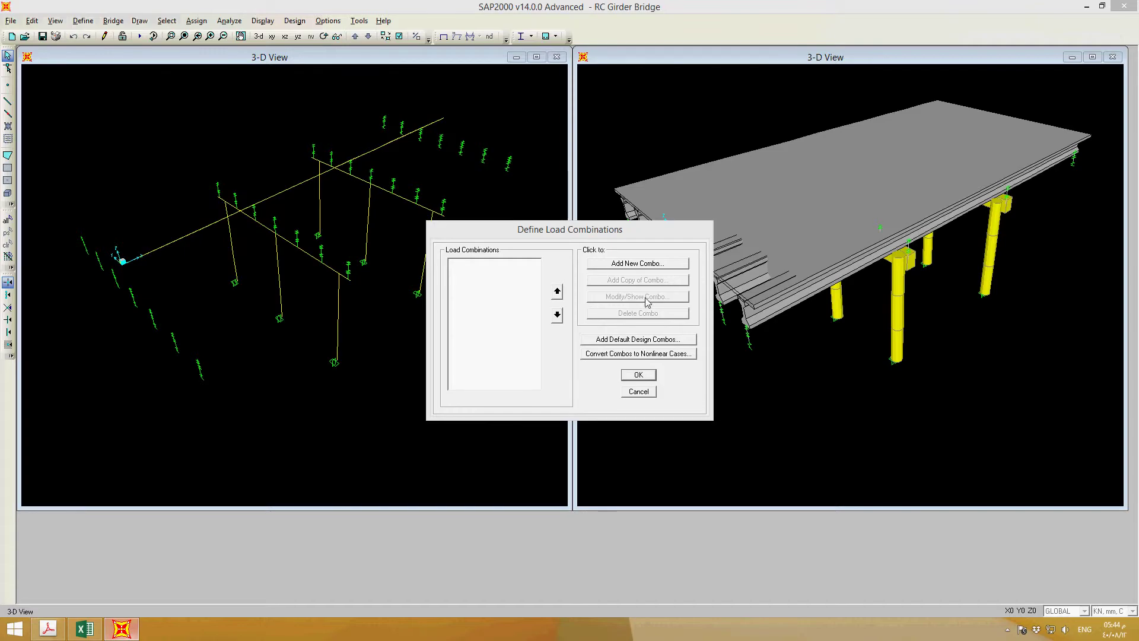
click(640, 264)
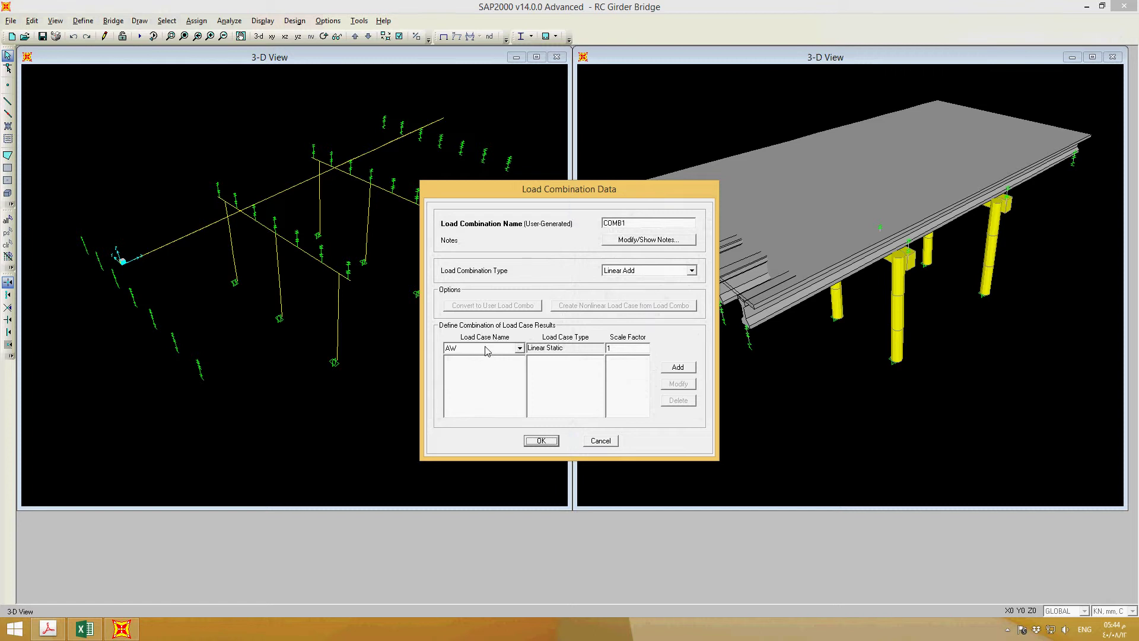
click(634, 351)
click(678, 367)
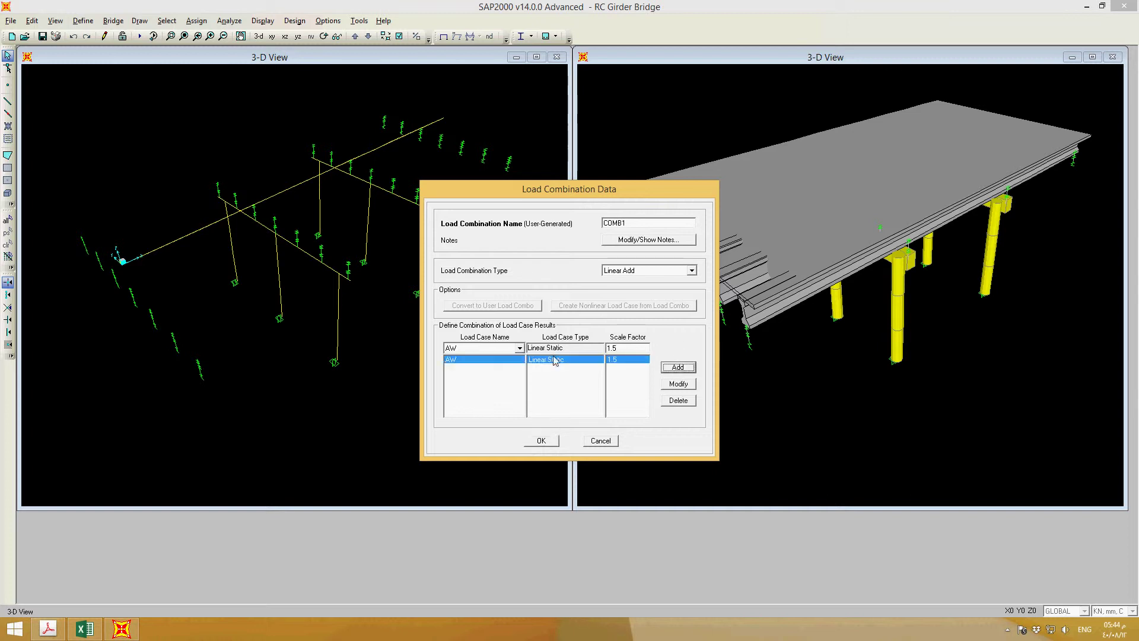
Add the DEAD load case to the combination with a scale factor of 1.25.
click(519, 348)
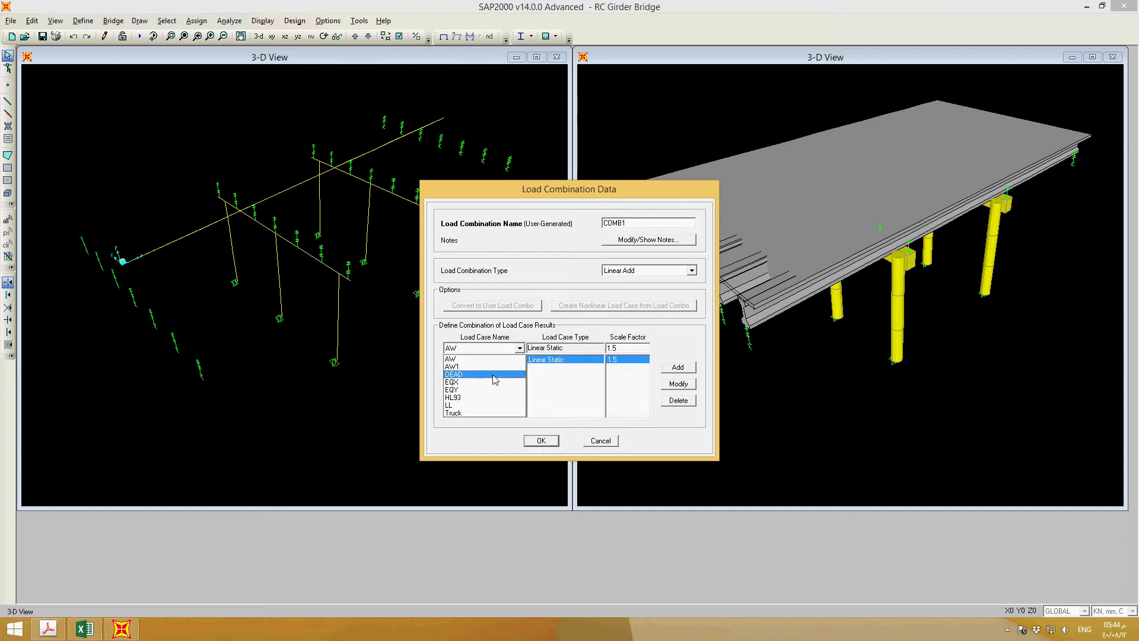
click(492, 374)
double_click(626, 350)
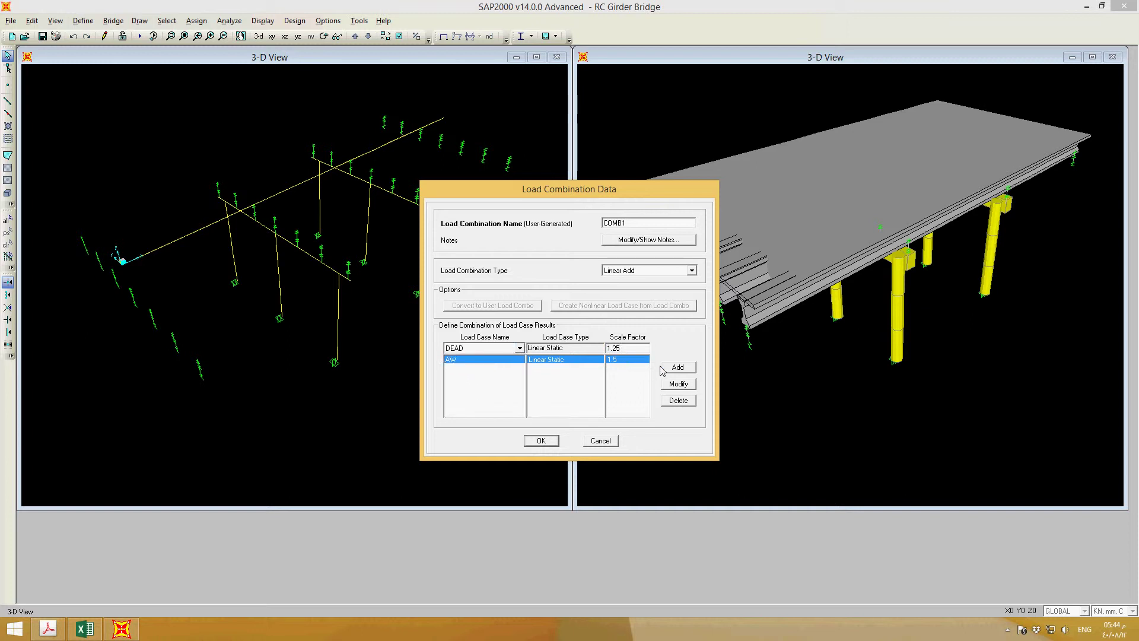
click(678, 368)
Add the HL93 moving load case to the combination with a scale factor of 1.75.
click(520, 349)
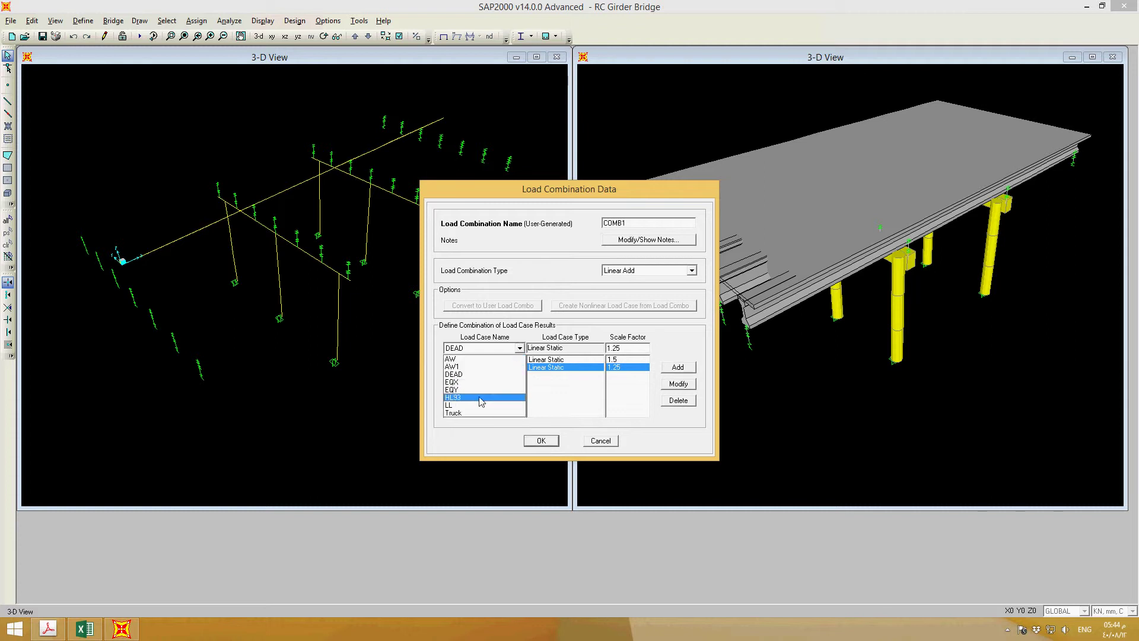
click(453, 376)
double_click(632, 351)
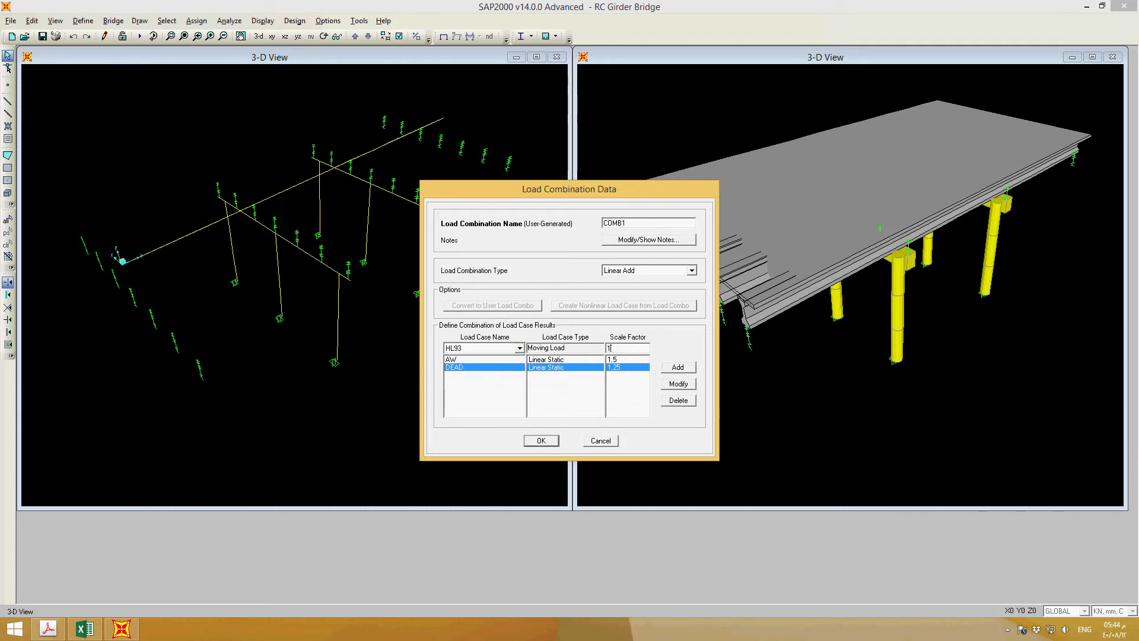
click(678, 367)
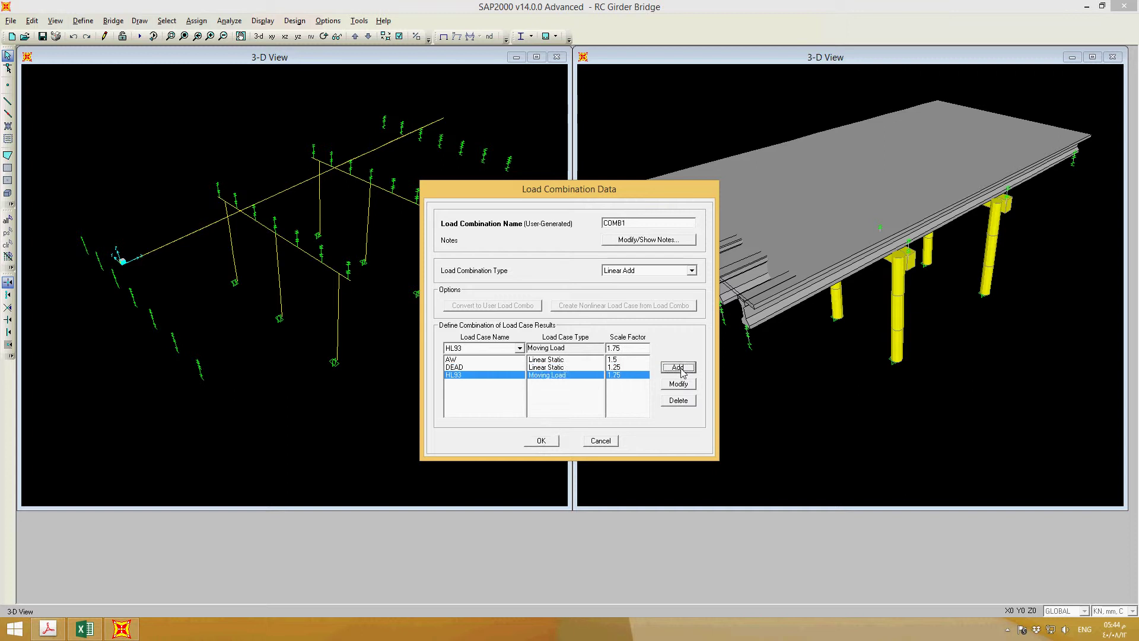
Review the remaining load cases, accept COMB1 and close the load combination definitions.
click(500, 350)
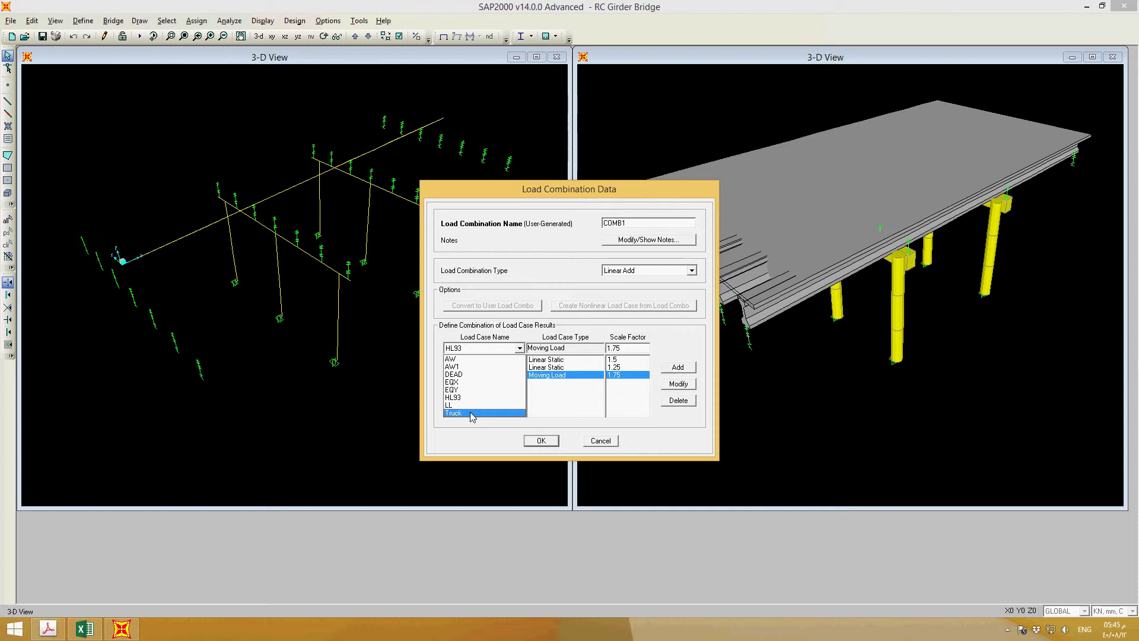
key(Escape)
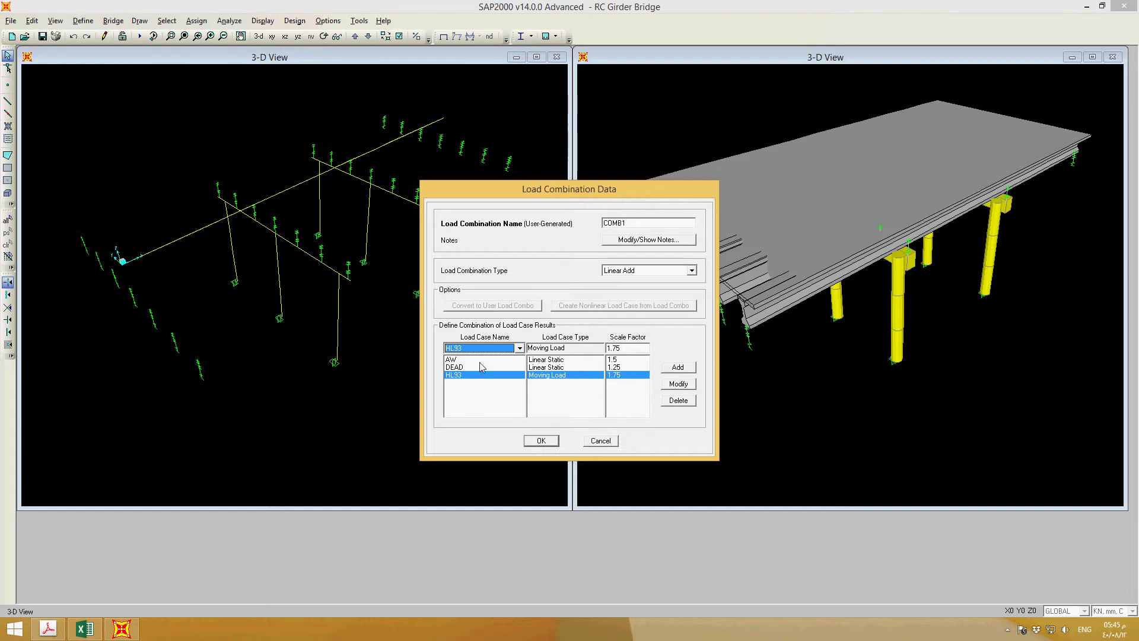
click(543, 442)
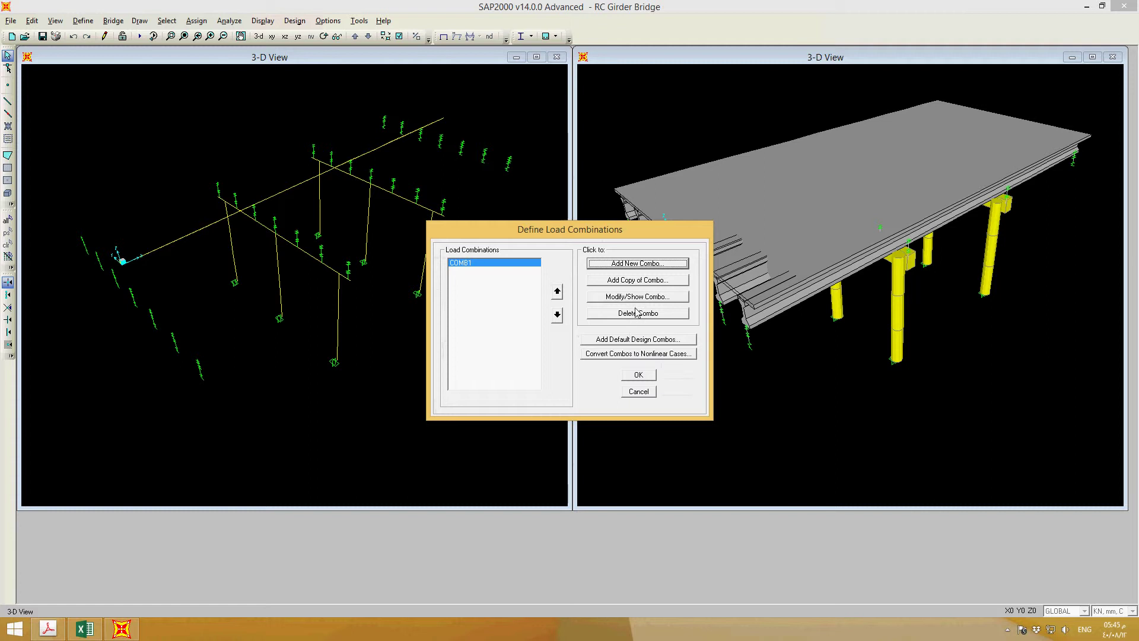
click(639, 374)
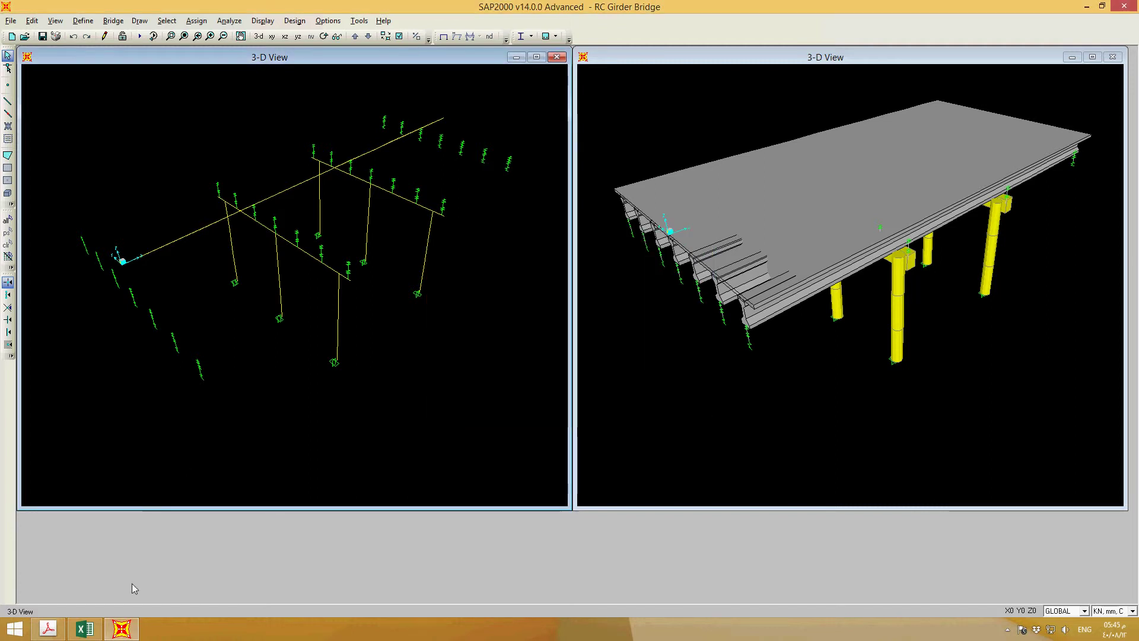
Consult the AASHTO load factor table in Acrobat, return to SAP2000 and open the default combination data for Bridge Design.
click(48, 629)
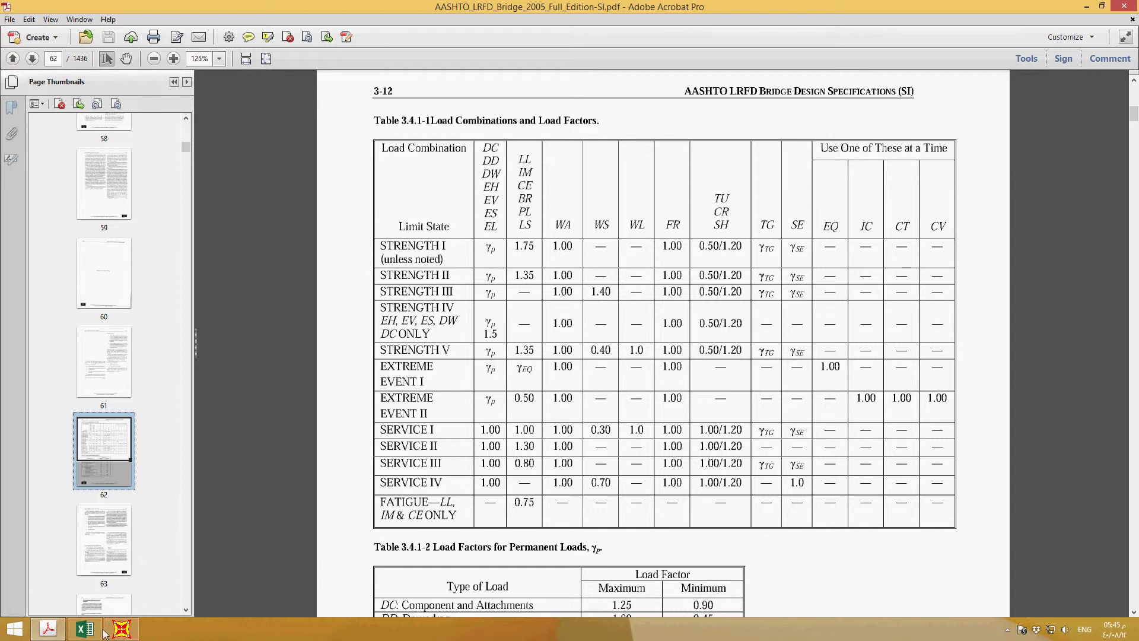
click(122, 629)
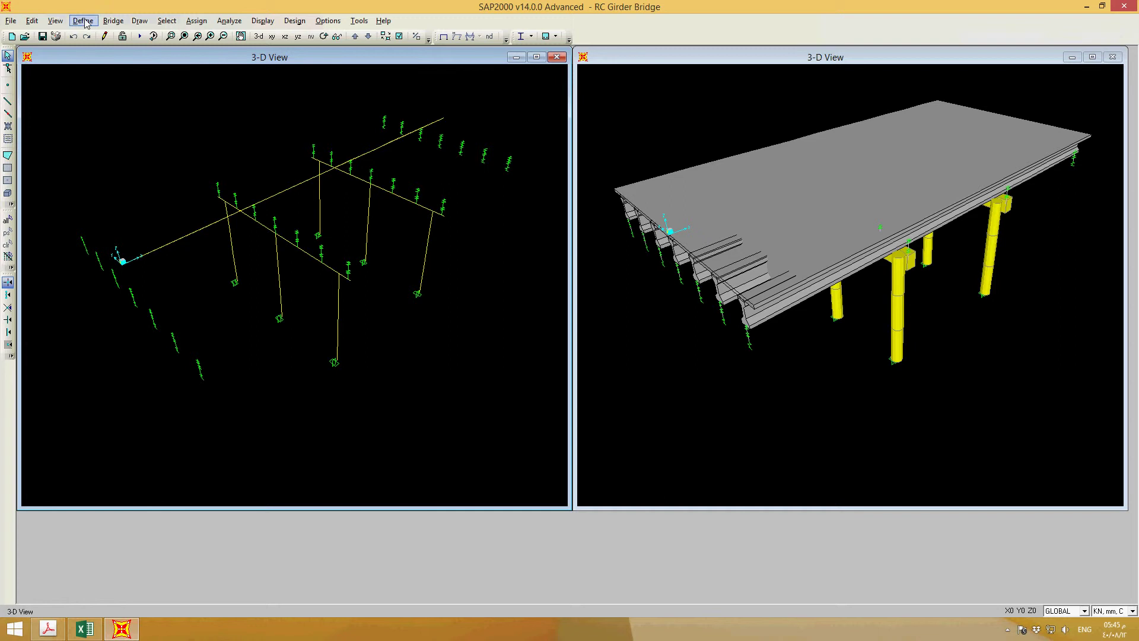
click(83, 21)
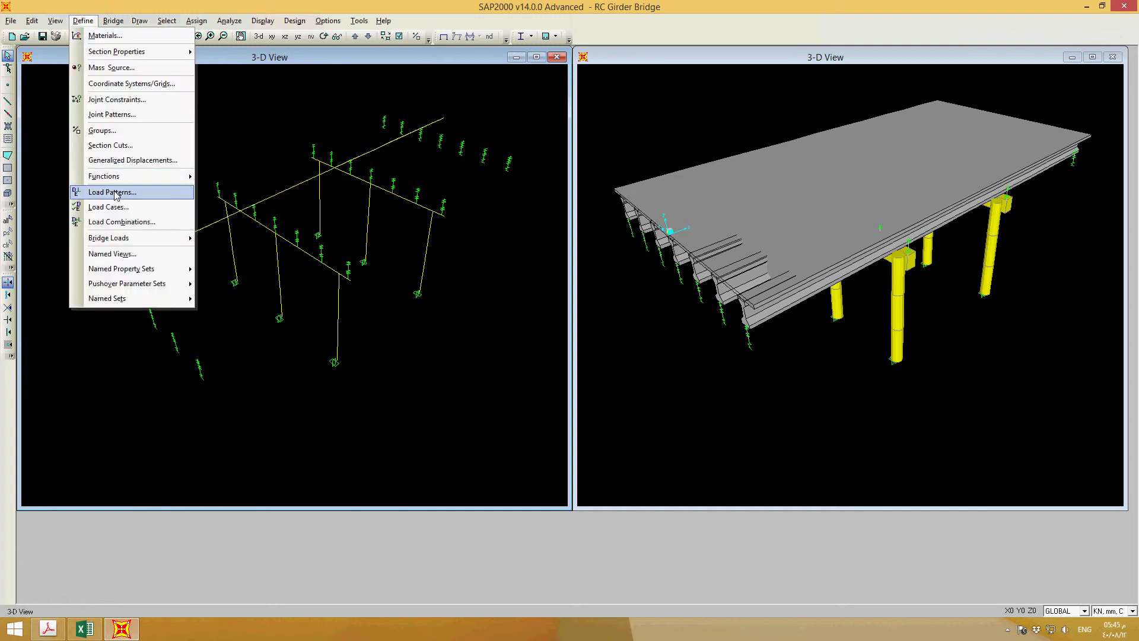
click(119, 221)
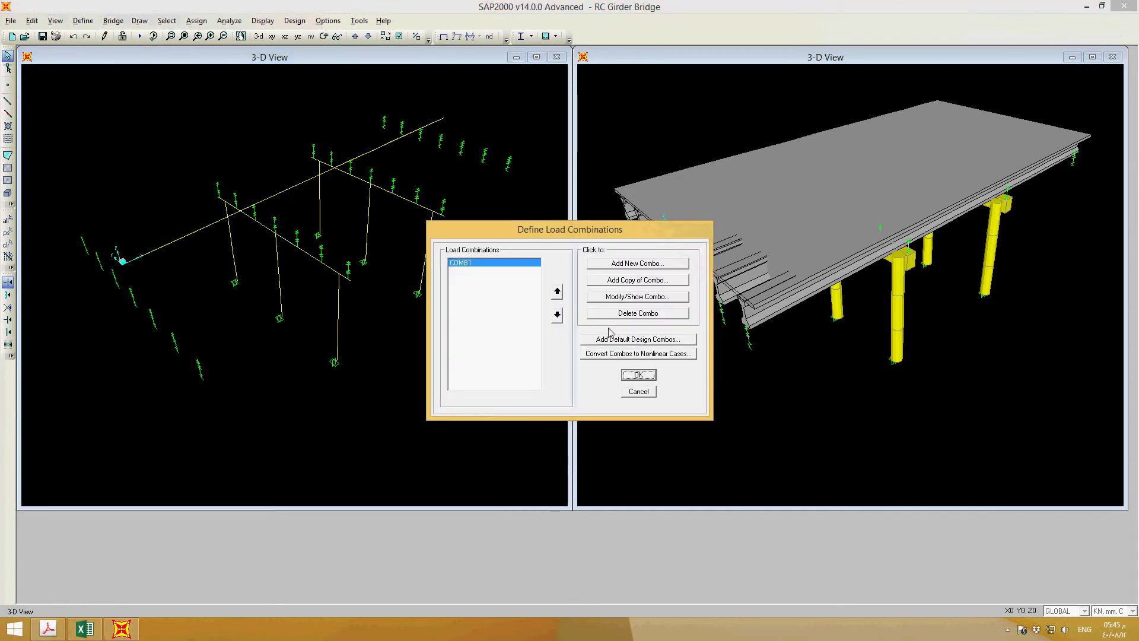
click(656, 341)
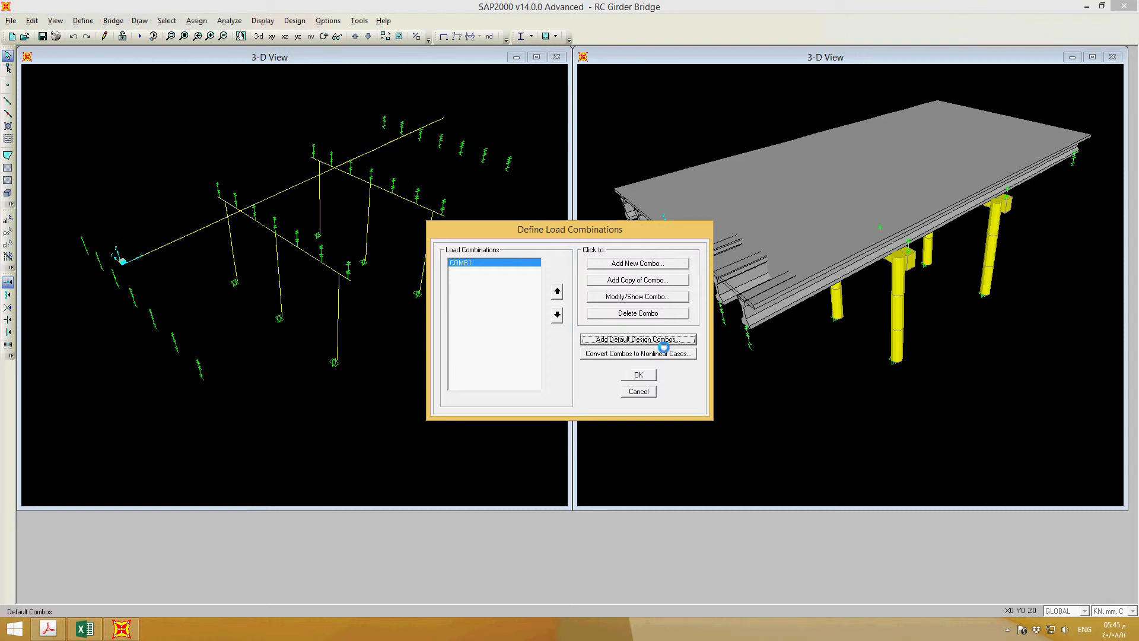
click(512, 338)
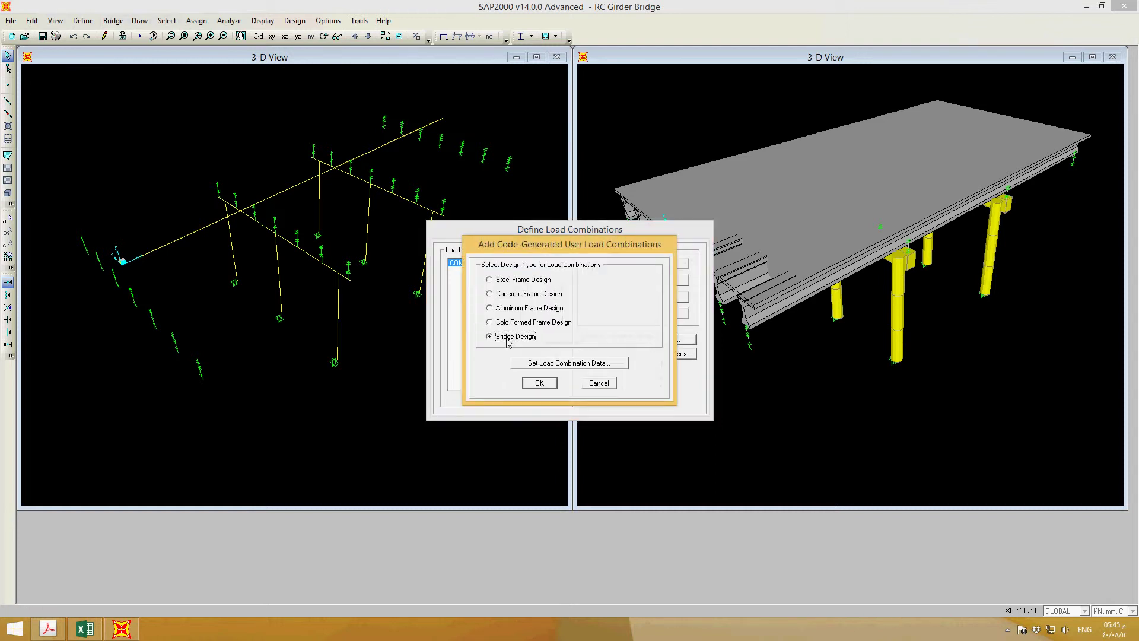
click(592, 363)
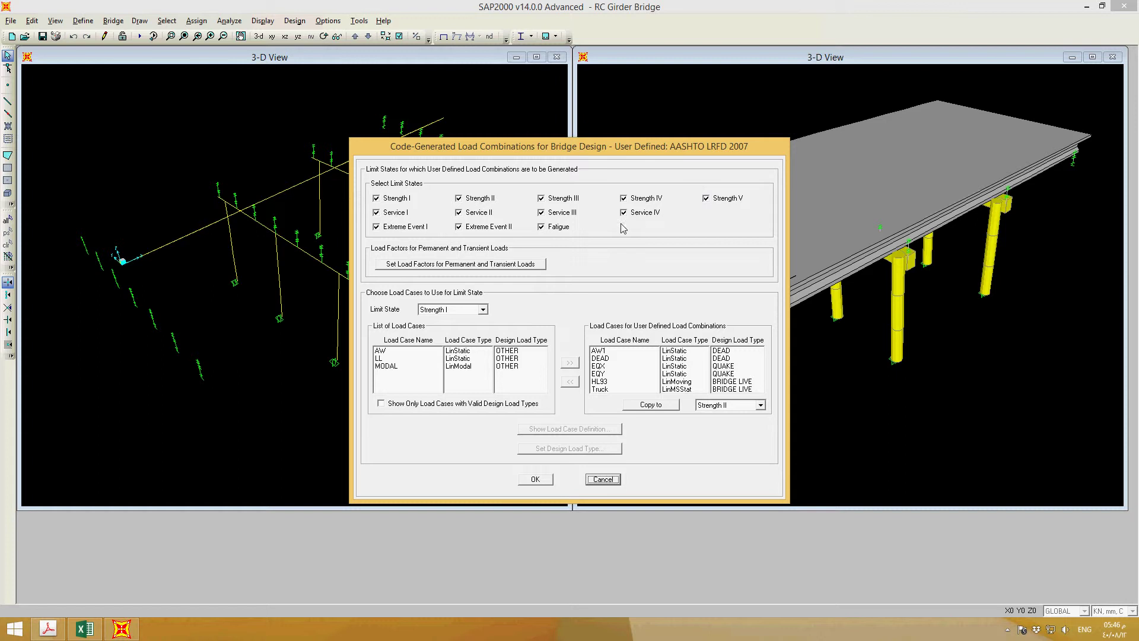
Compare the available limit states with AASHTO Table 3.4.1-1 in Acrobat and return to SAP2000.
click(48, 629)
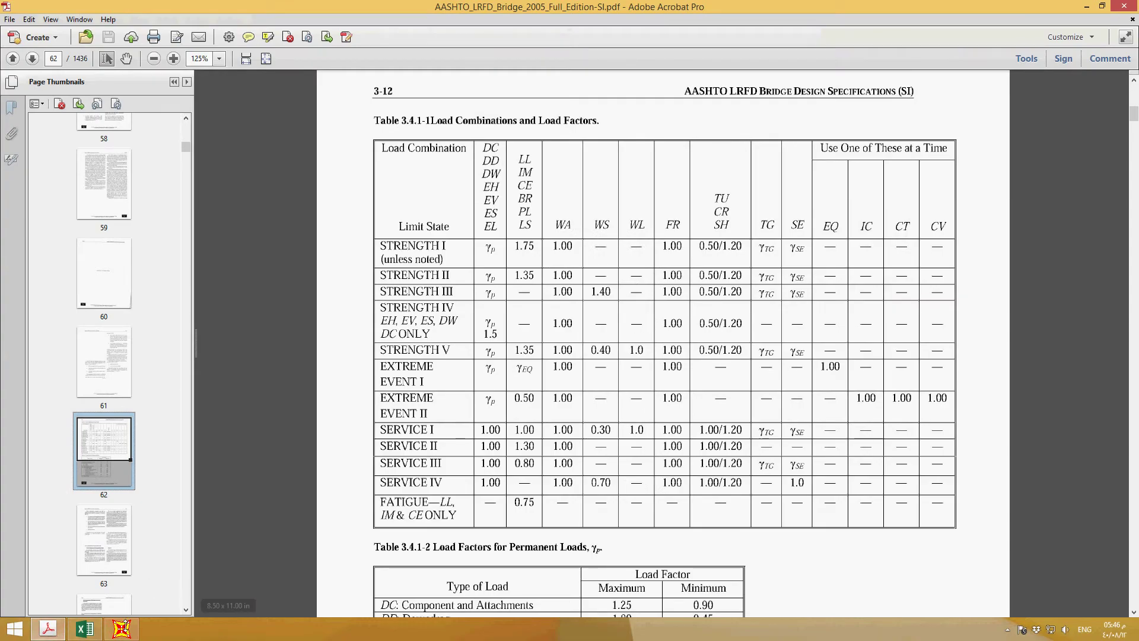
click(56, 631)
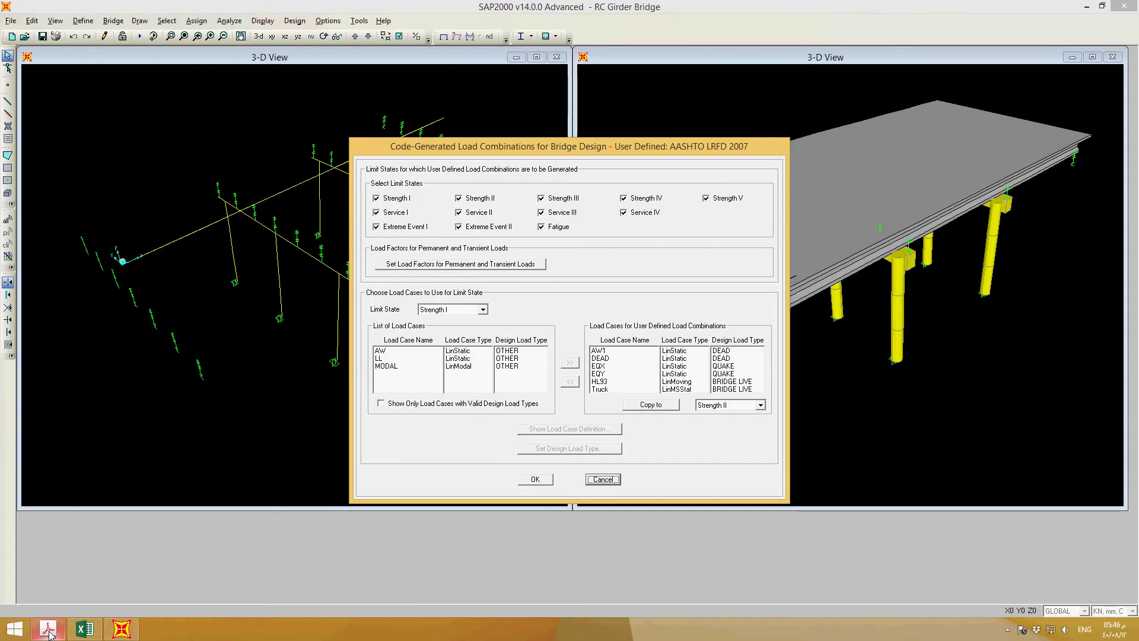
click(49, 632)
click(49, 629)
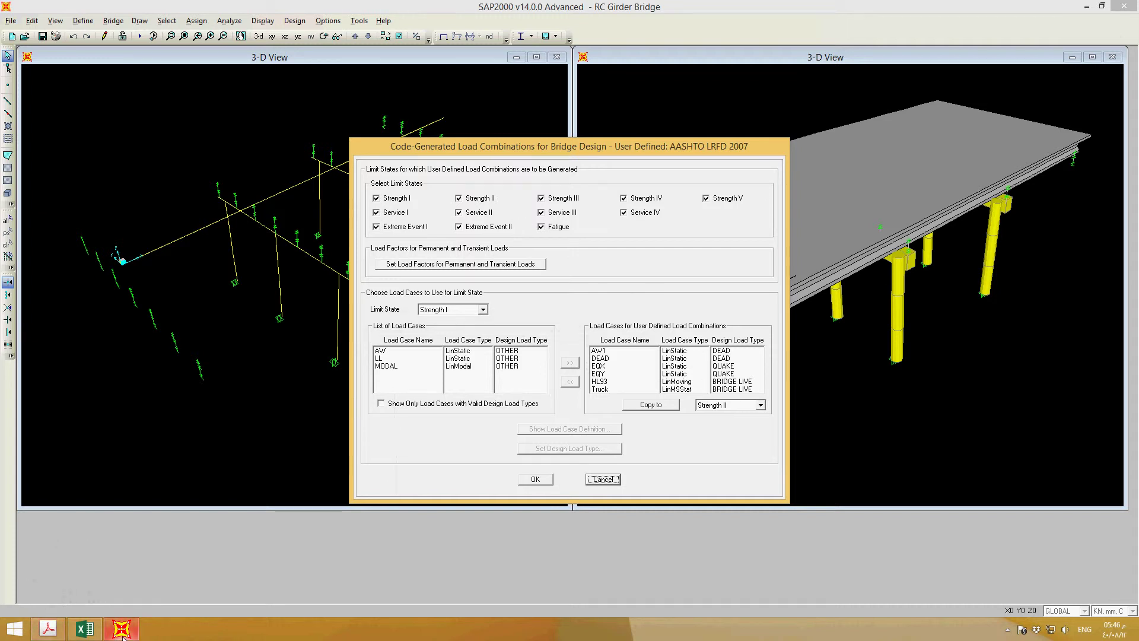
click(49, 629)
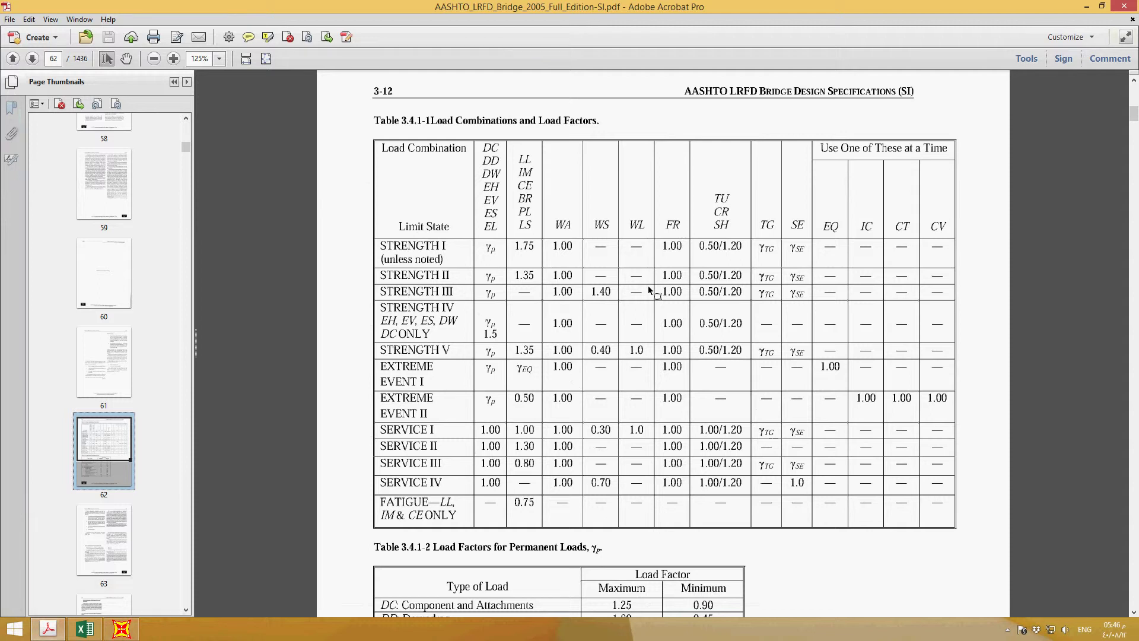
click(123, 633)
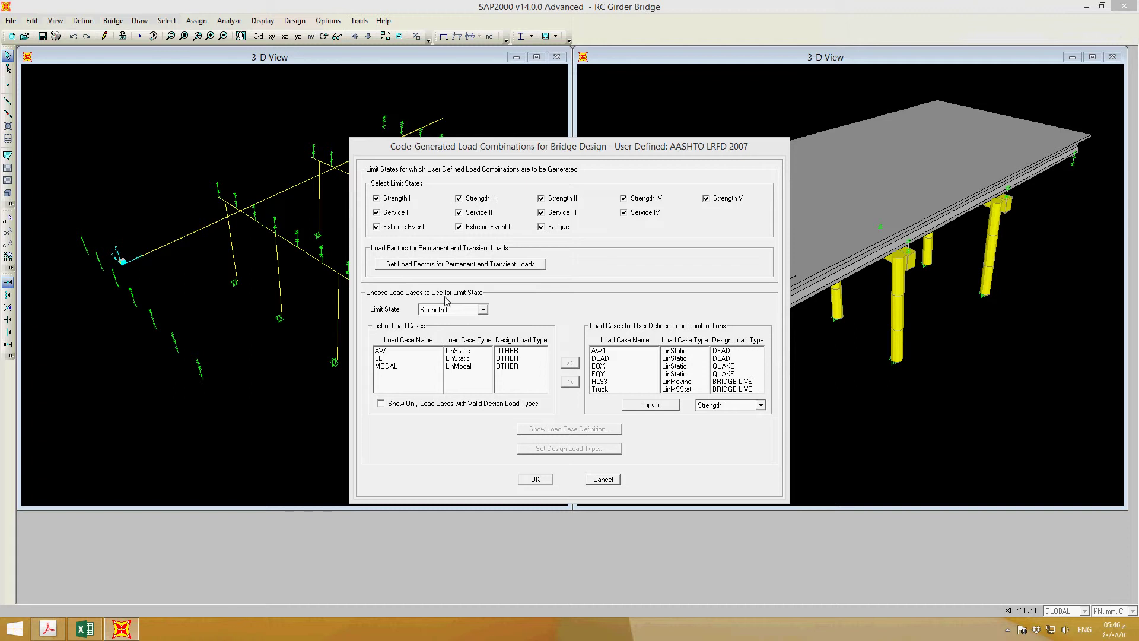
Exclude every limit state except Strength I from the code-generated bridge design combinations.
click(473, 202)
click(543, 201)
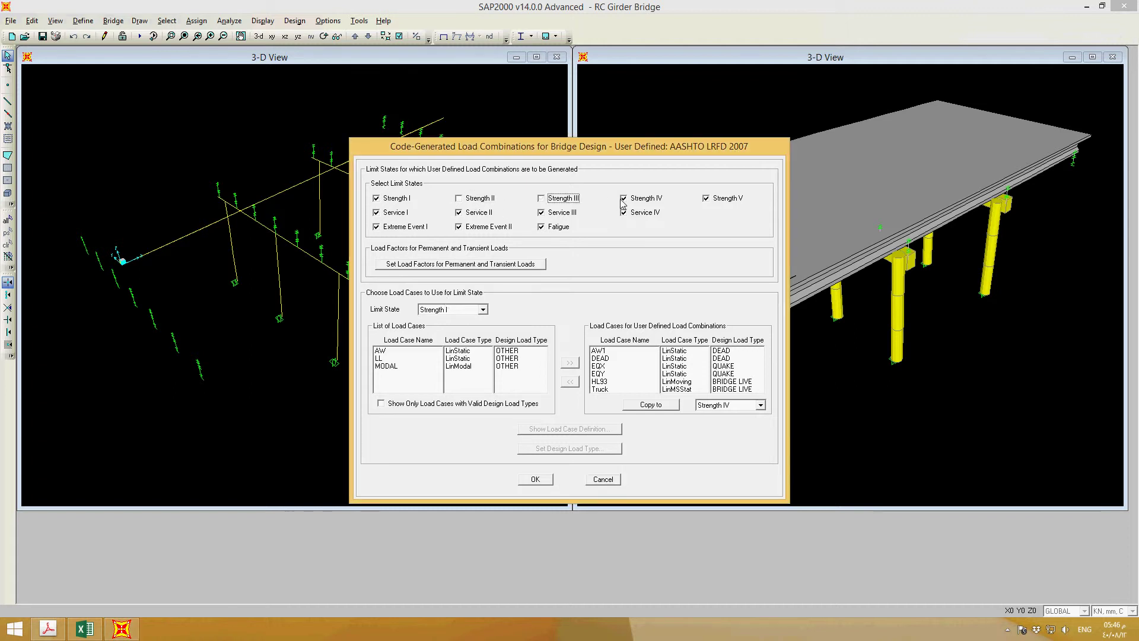
click(623, 202)
click(707, 201)
click(640, 215)
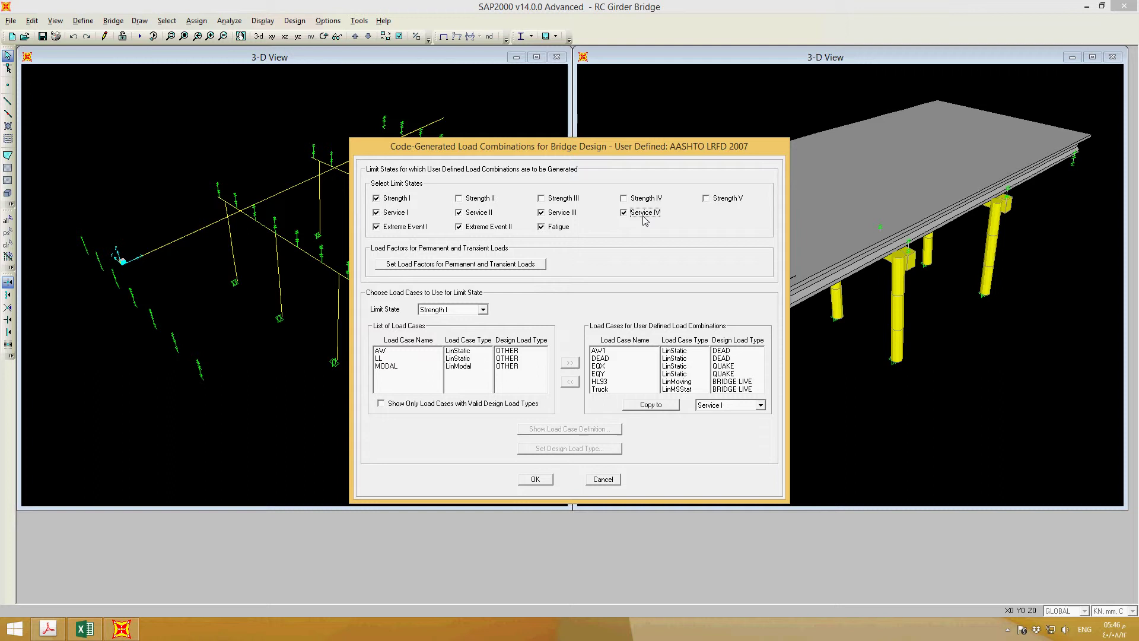
click(568, 214)
click(563, 229)
click(482, 228)
click(478, 213)
click(393, 213)
click(400, 230)
Include the Strength II, Strength III and Service I limit states and accept the load combination data.
click(478, 202)
click(556, 202)
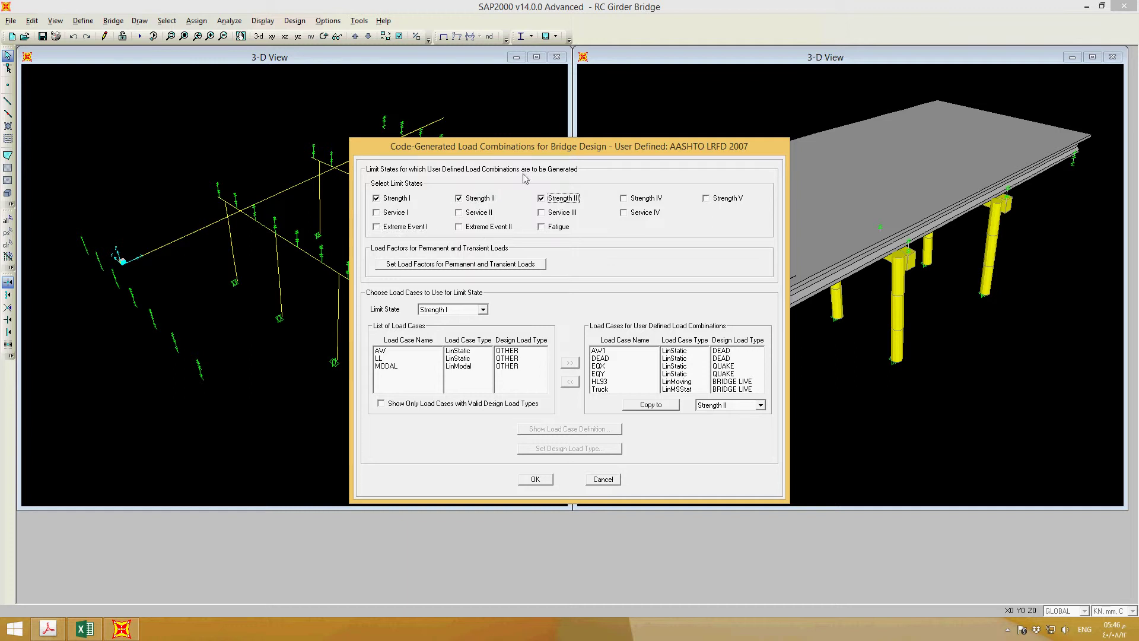
click(532, 484)
click(384, 213)
click(534, 479)
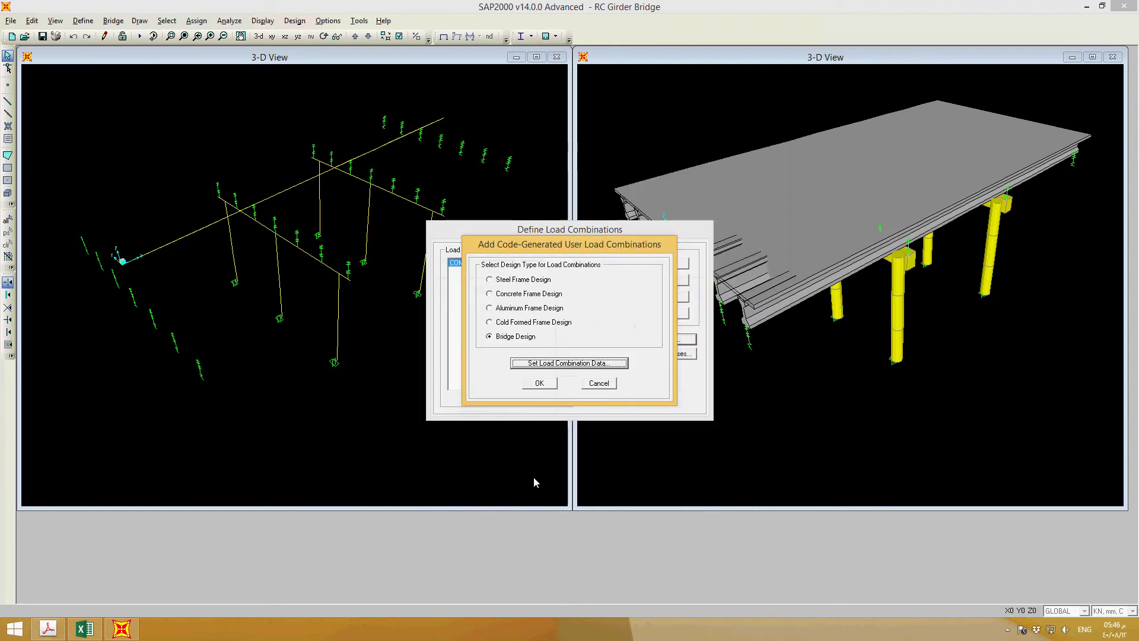
Generate the bridge design combinations, highlight Str-I1 for review and accept the load combination definitions.
click(534, 384)
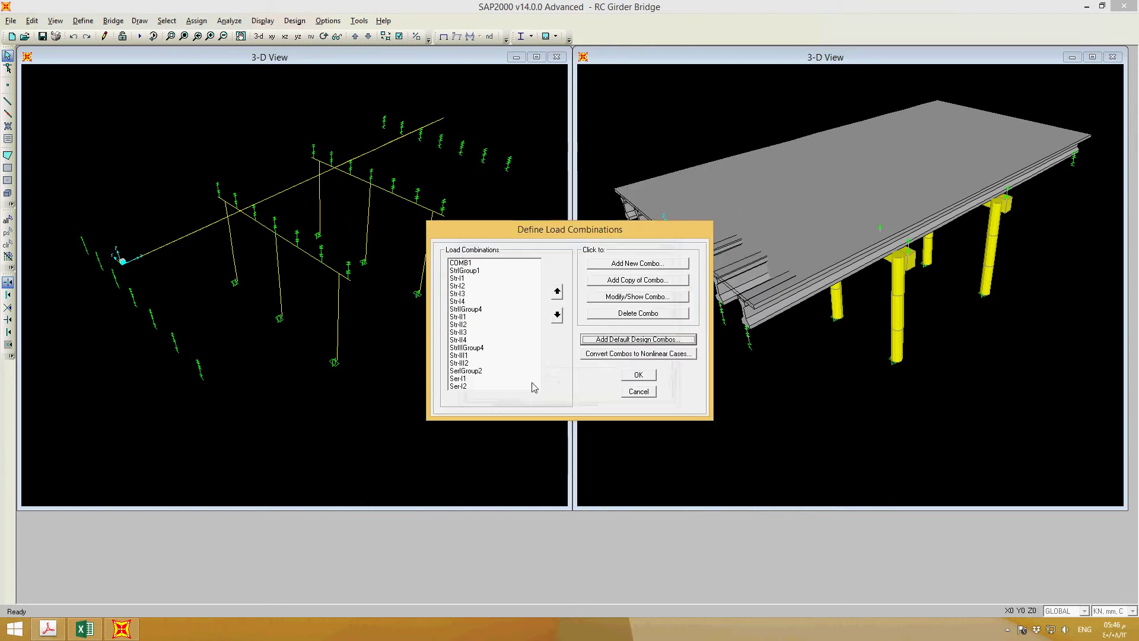
click(484, 278)
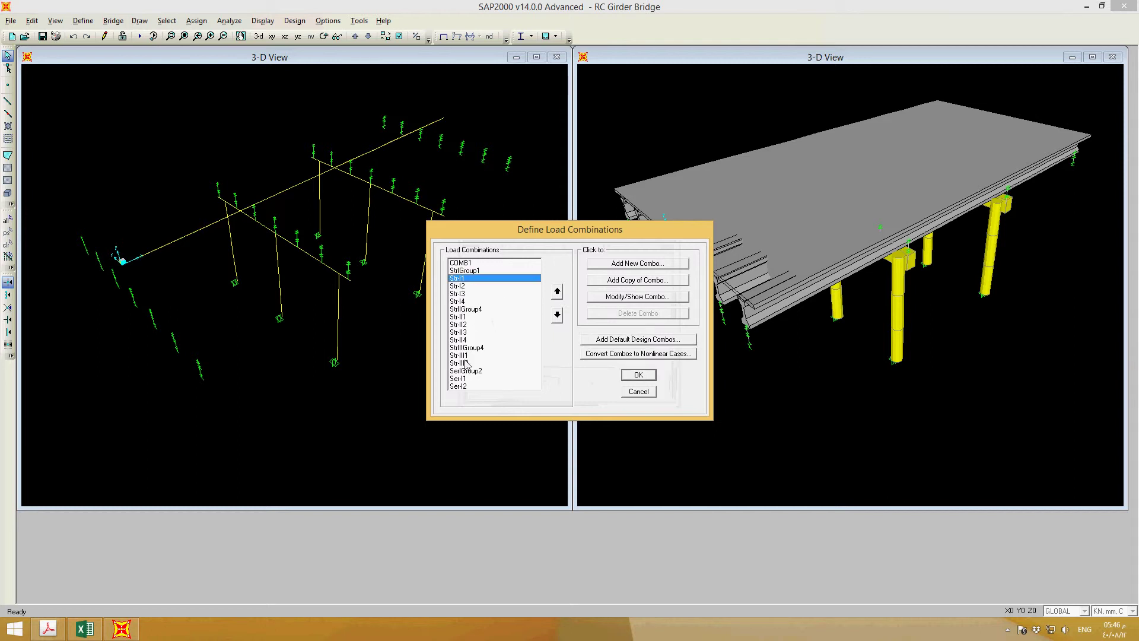
click(633, 375)
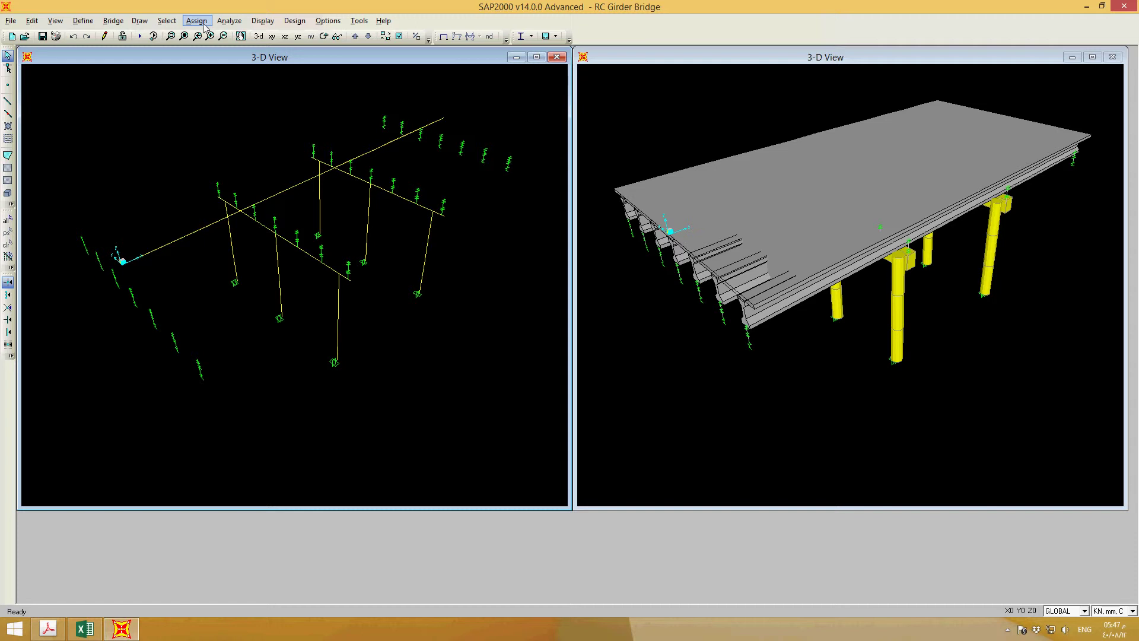
Update the linked model of bridge object BOBJ1 as an area object model with a preferred maximum submesh size of 1000.
click(113, 21)
click(123, 206)
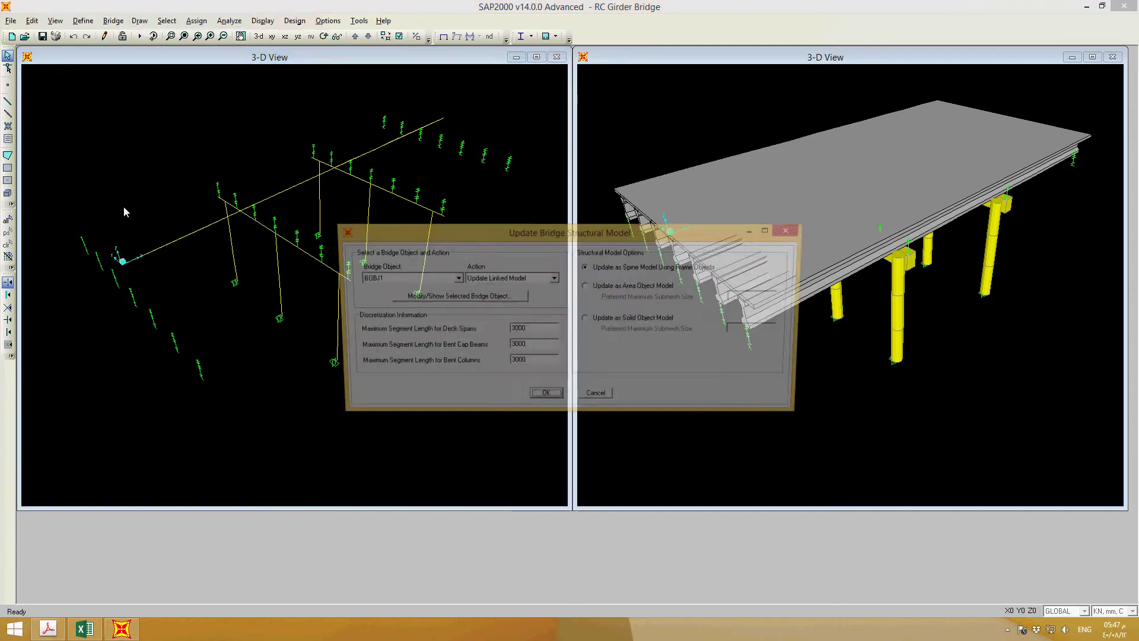
click(639, 287)
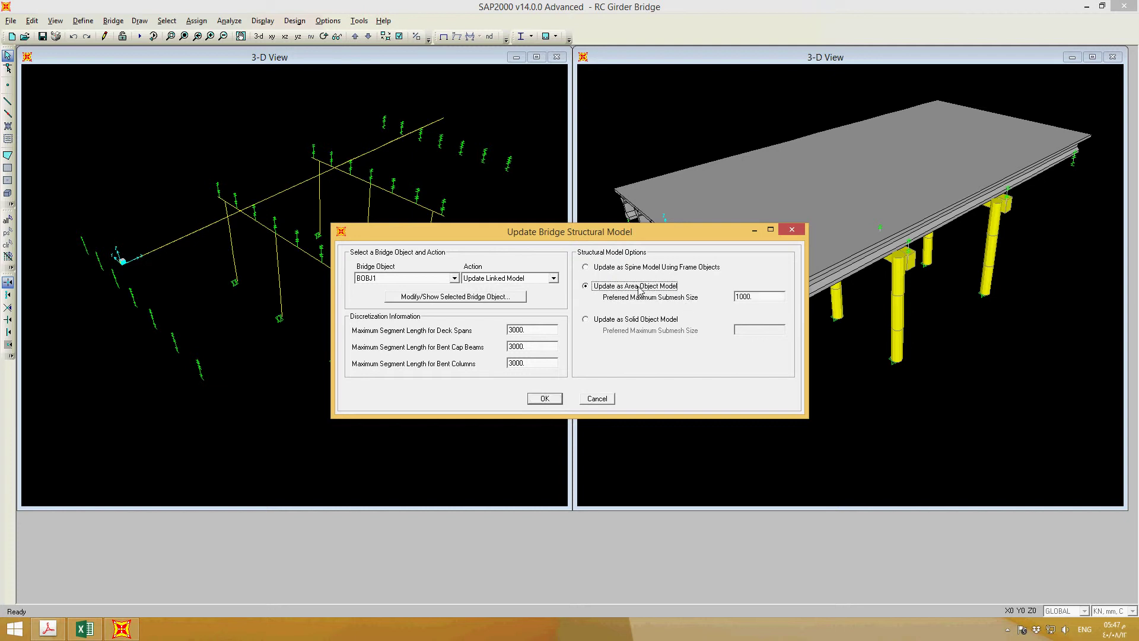
click(550, 398)
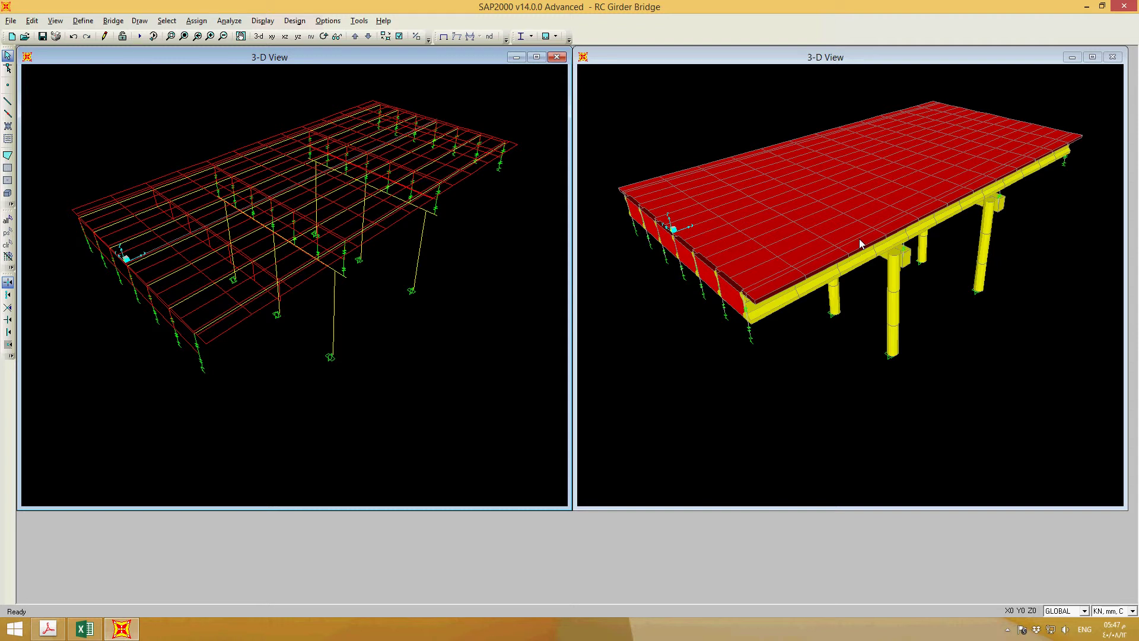
Select sample deck points and areas, and extend the selection to the whole bridge model.
click(872, 208)
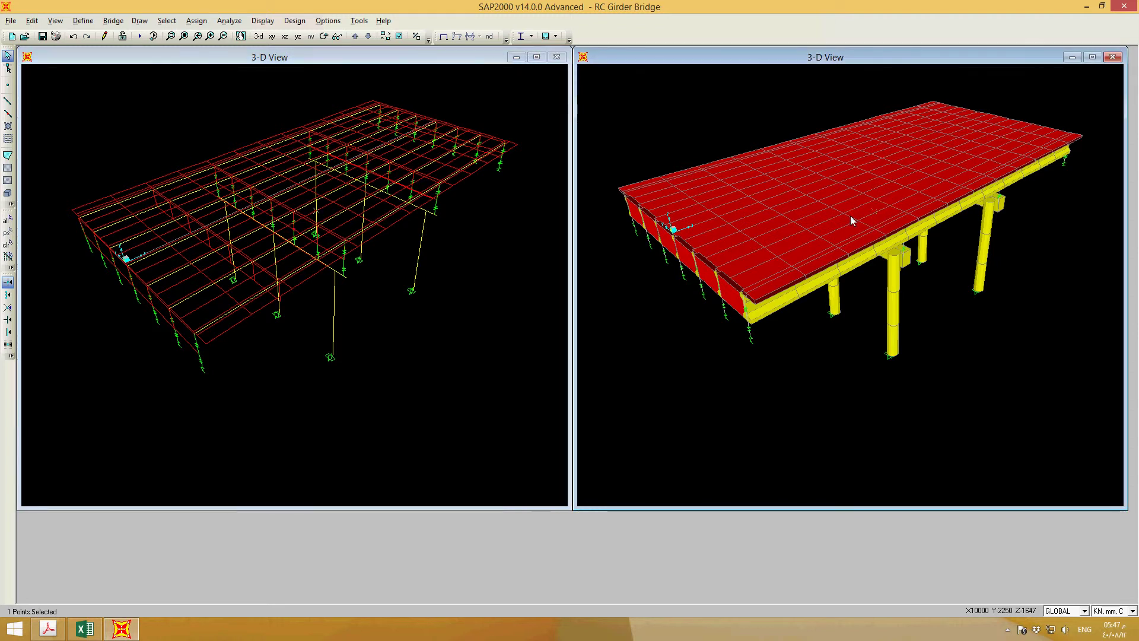
click(825, 231)
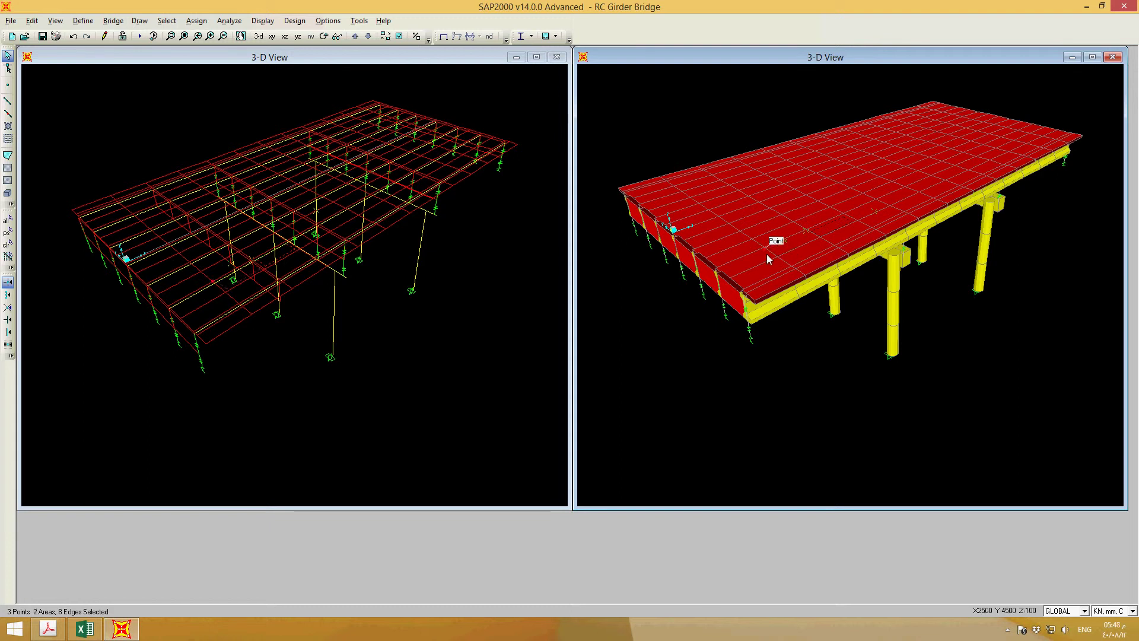
click(29, 70)
drag(538, 279, 532, 387)
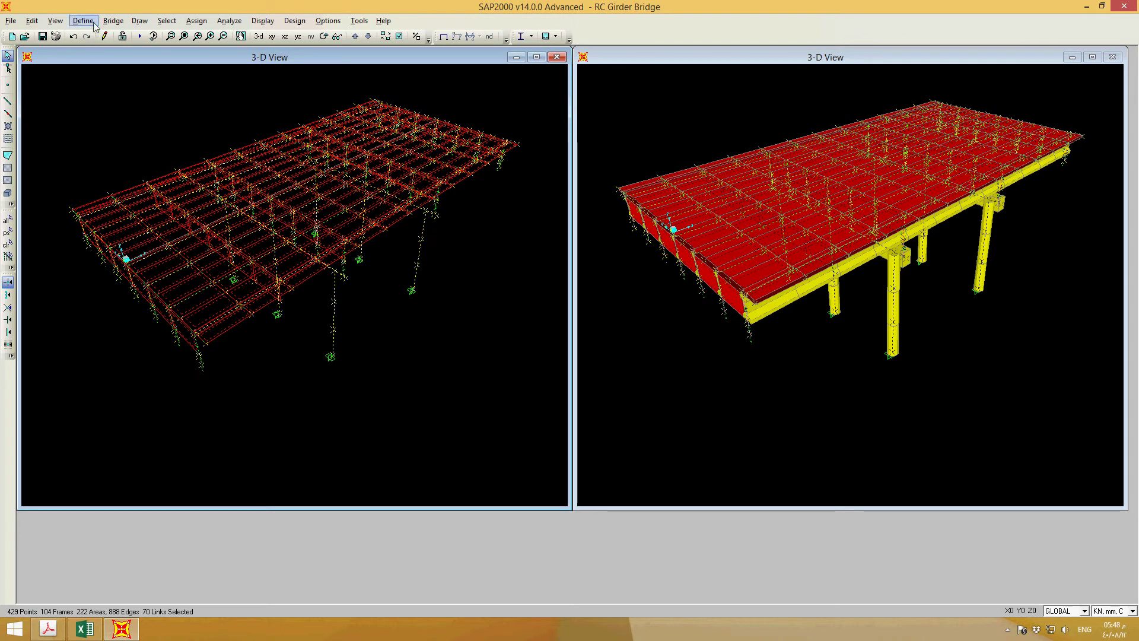
click(196, 21)
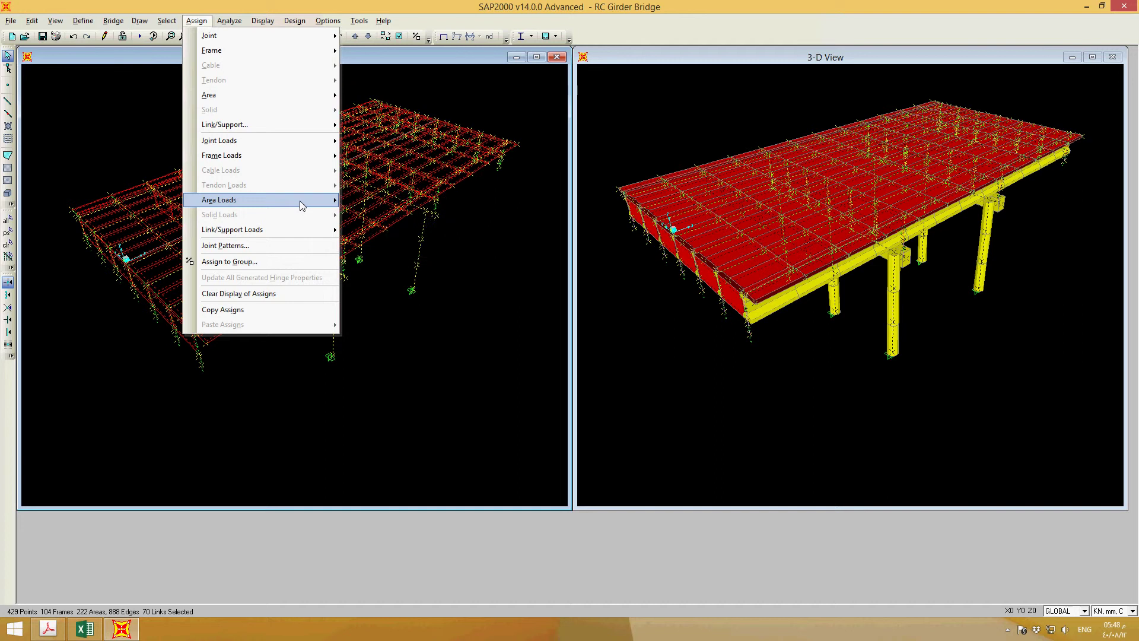
mouse_move(303, 205)
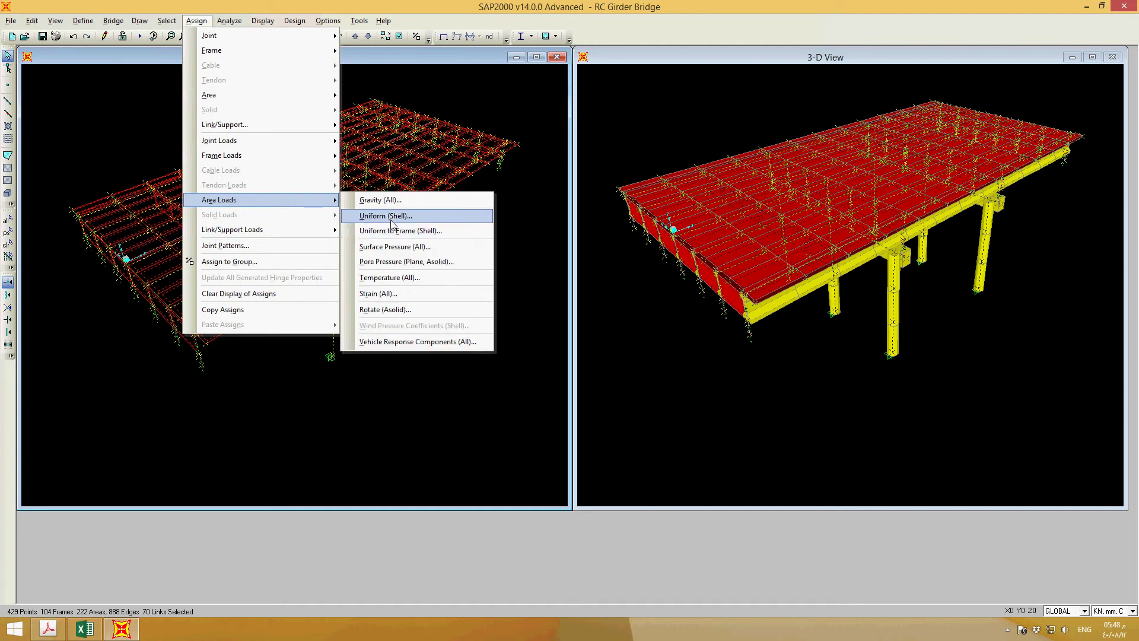
click(389, 217)
click(531, 289)
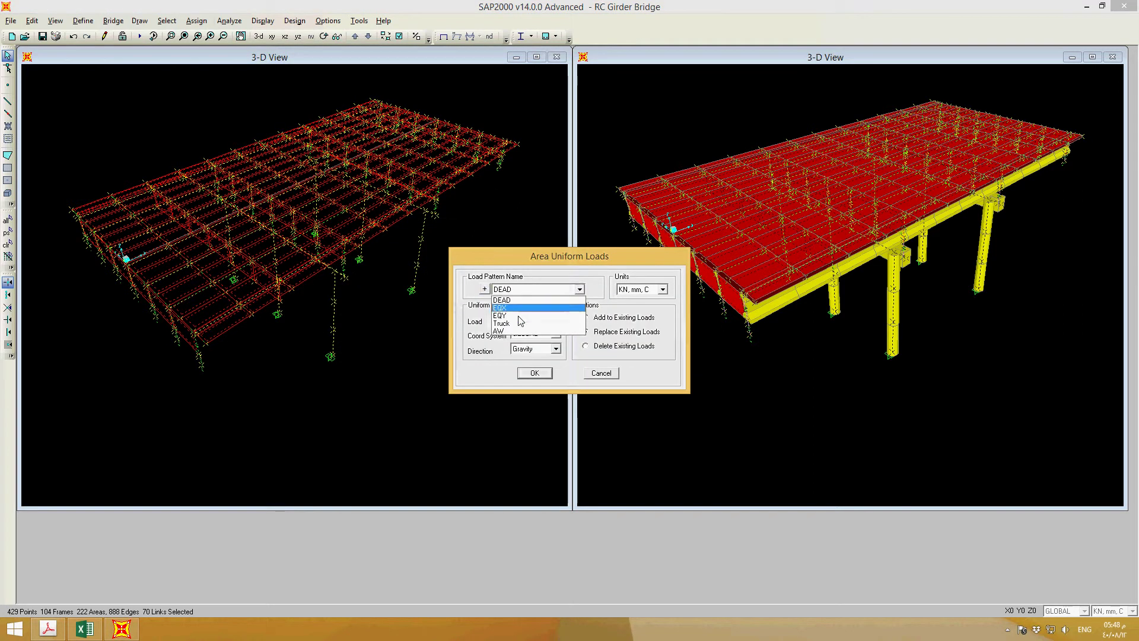
click(514, 332)
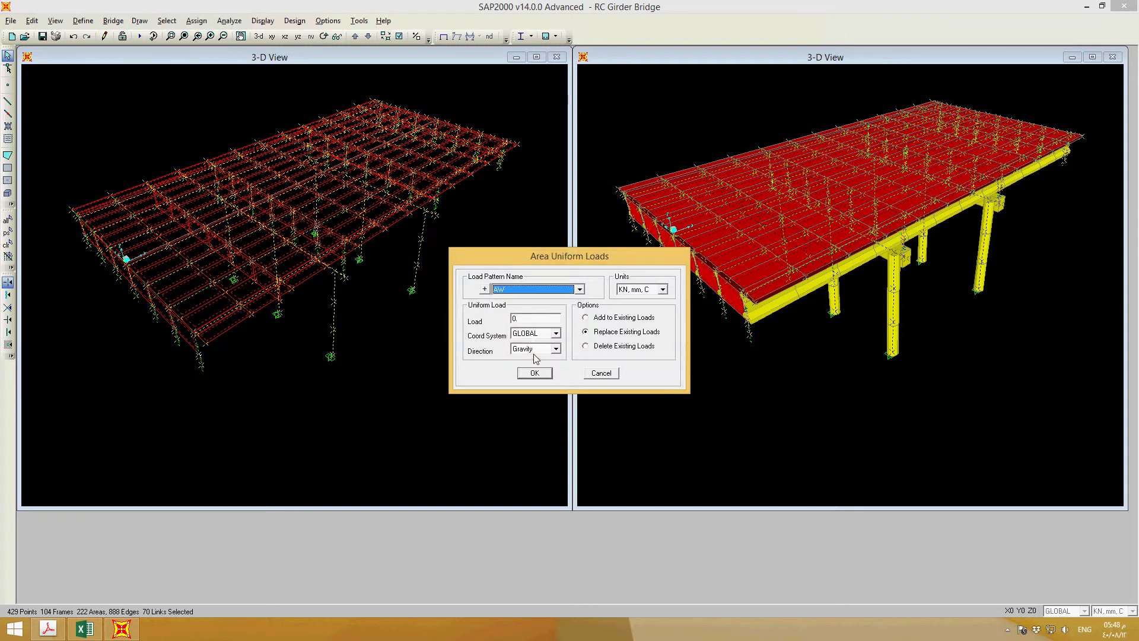
click(663, 289)
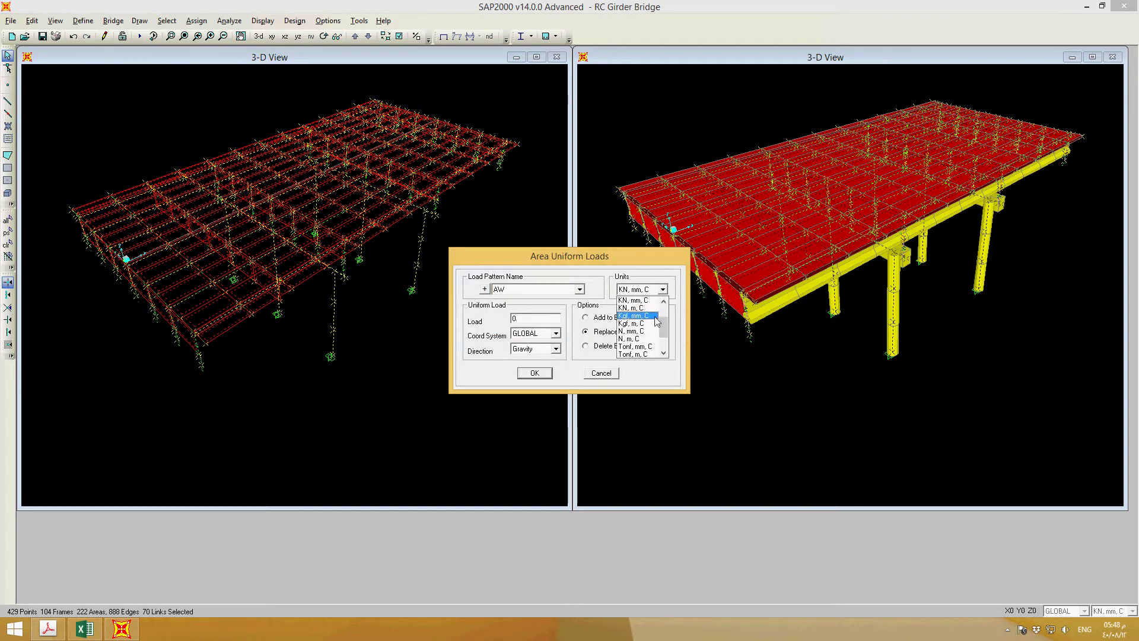
click(641, 307)
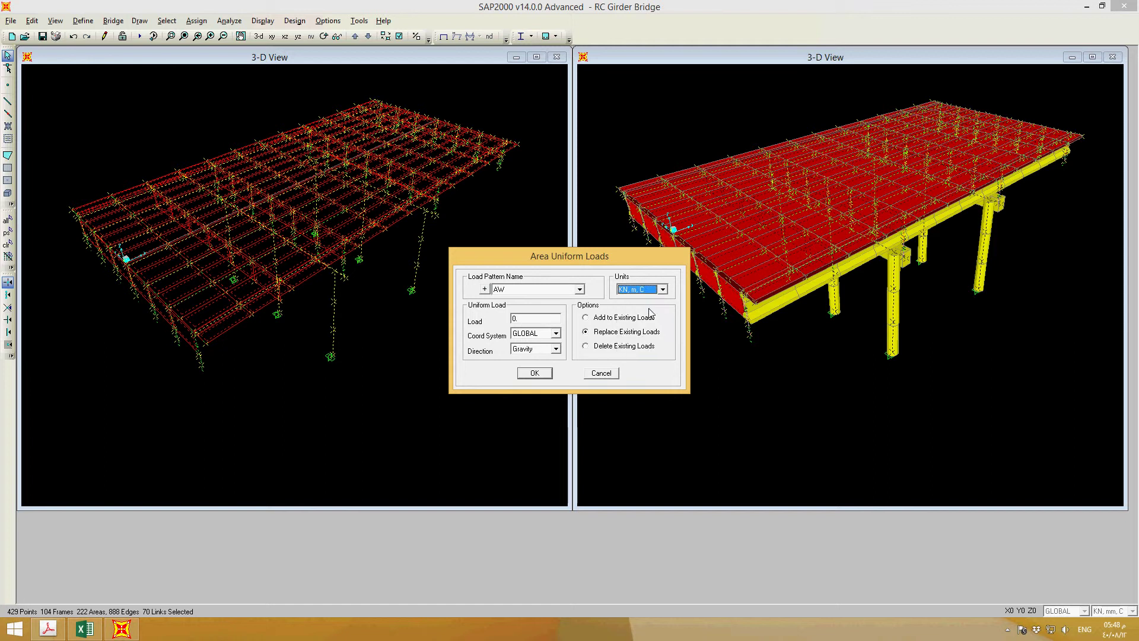
click(536, 374)
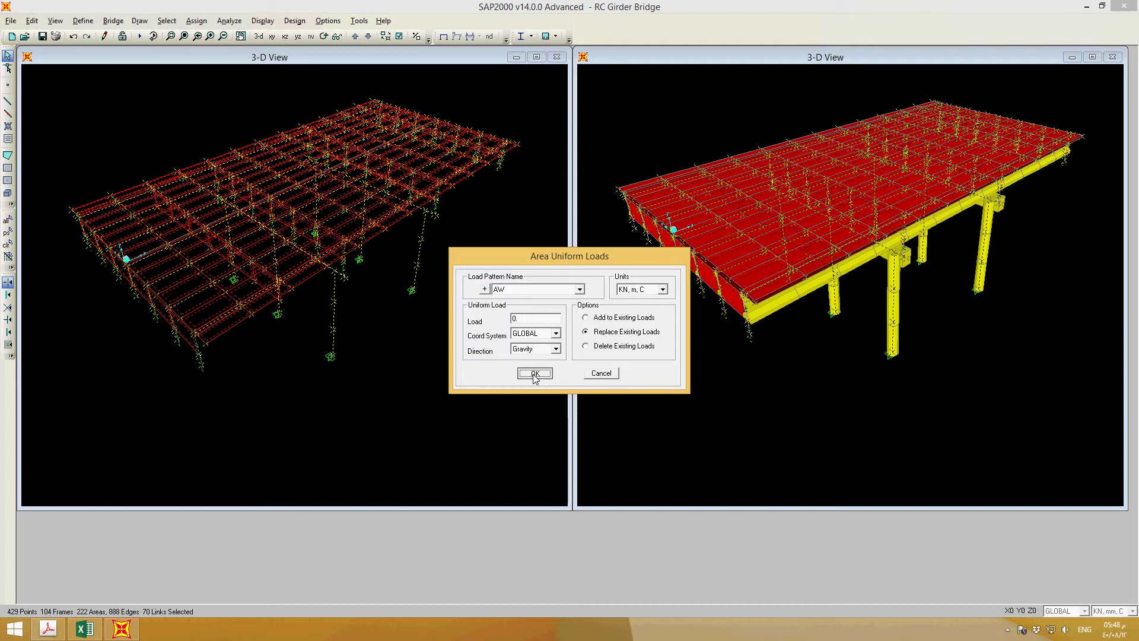
click(601, 373)
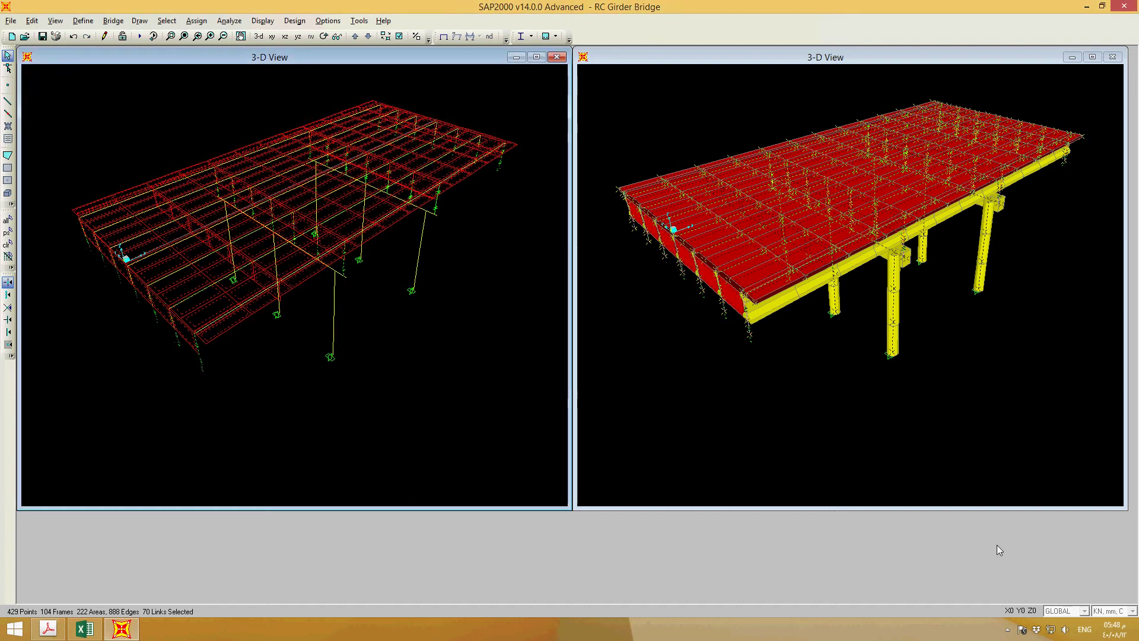
Set the current model units to KN, m, C.
click(1132, 610)
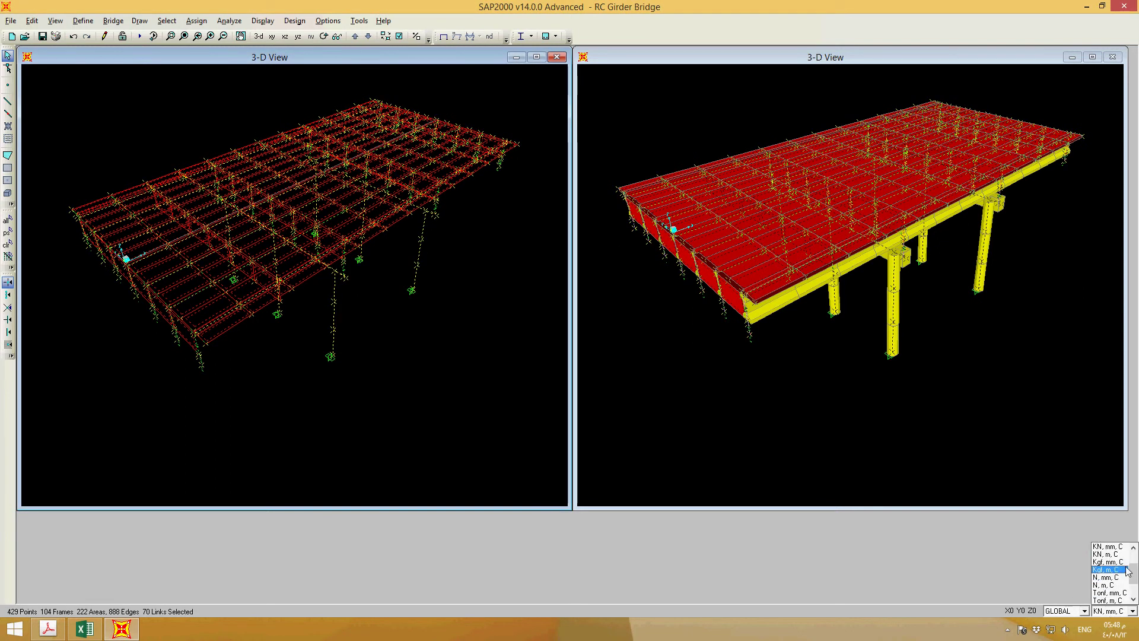
click(1112, 554)
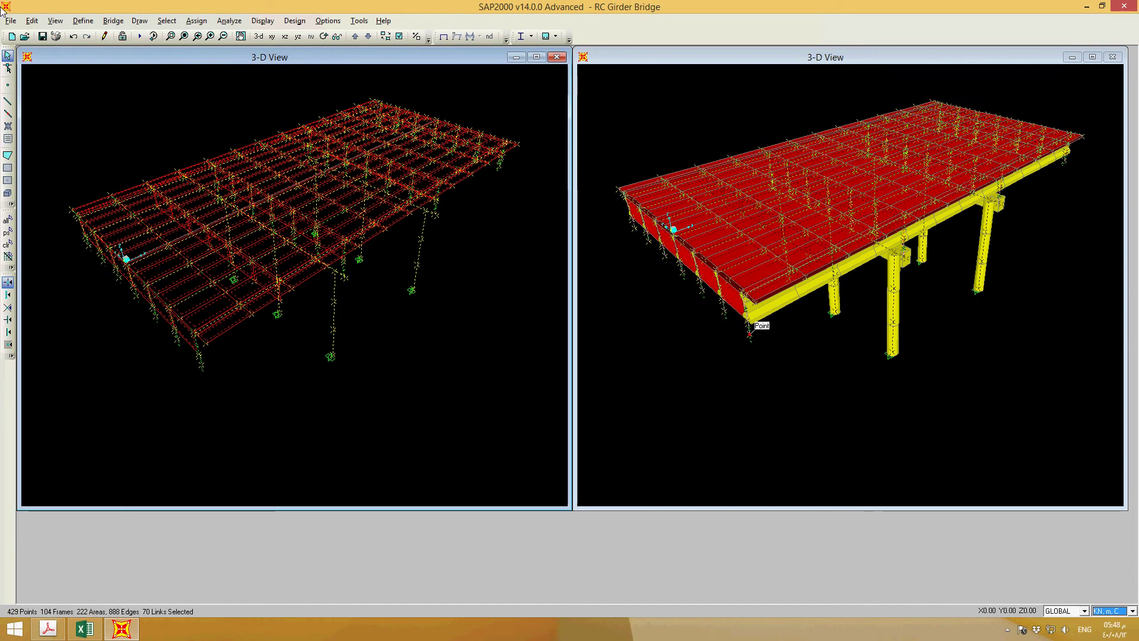
Assign a uniform gravity load calculated as 0.075*2250*9.81/1000 in KN, m, C to the selected bridge areas under load pattern AW, replacing existing loads.
click(197, 21)
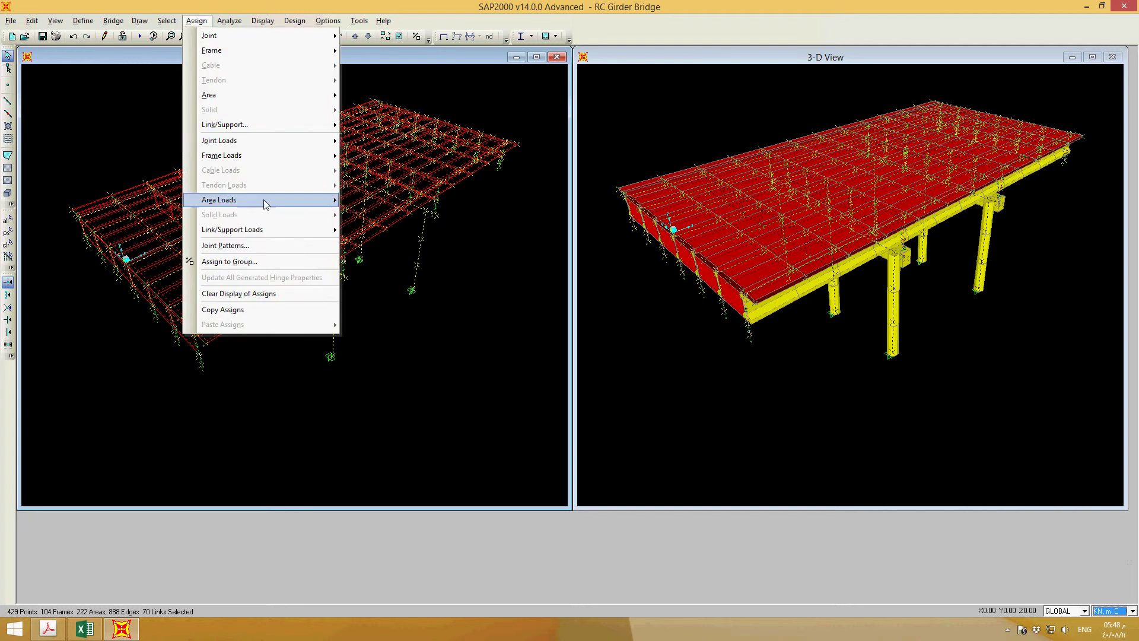
mouse_move(308, 201)
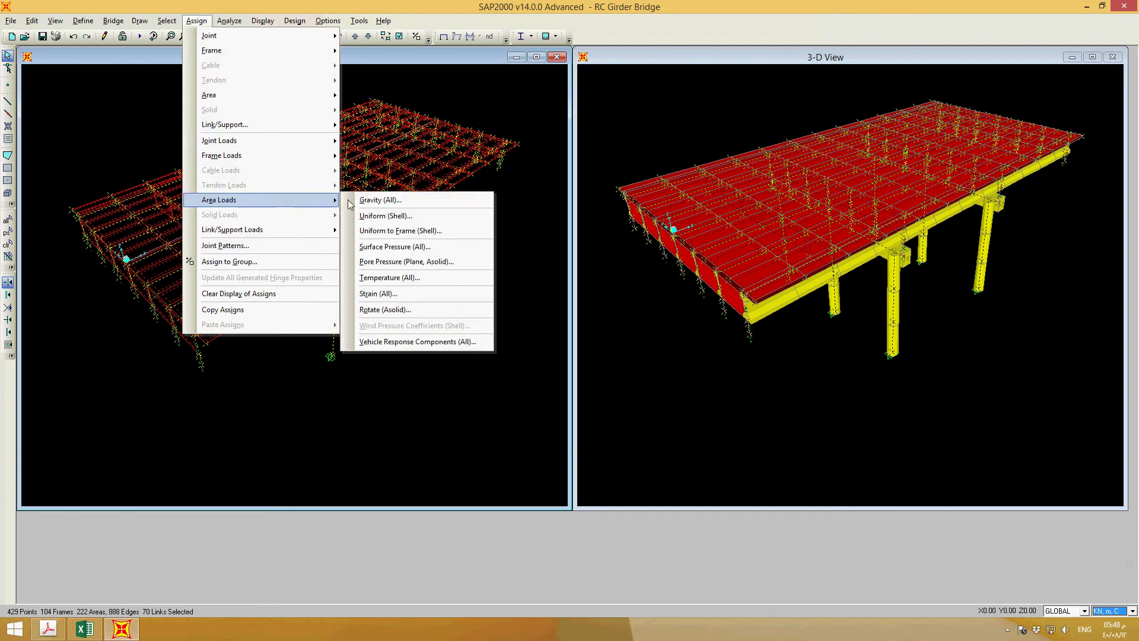
click(387, 217)
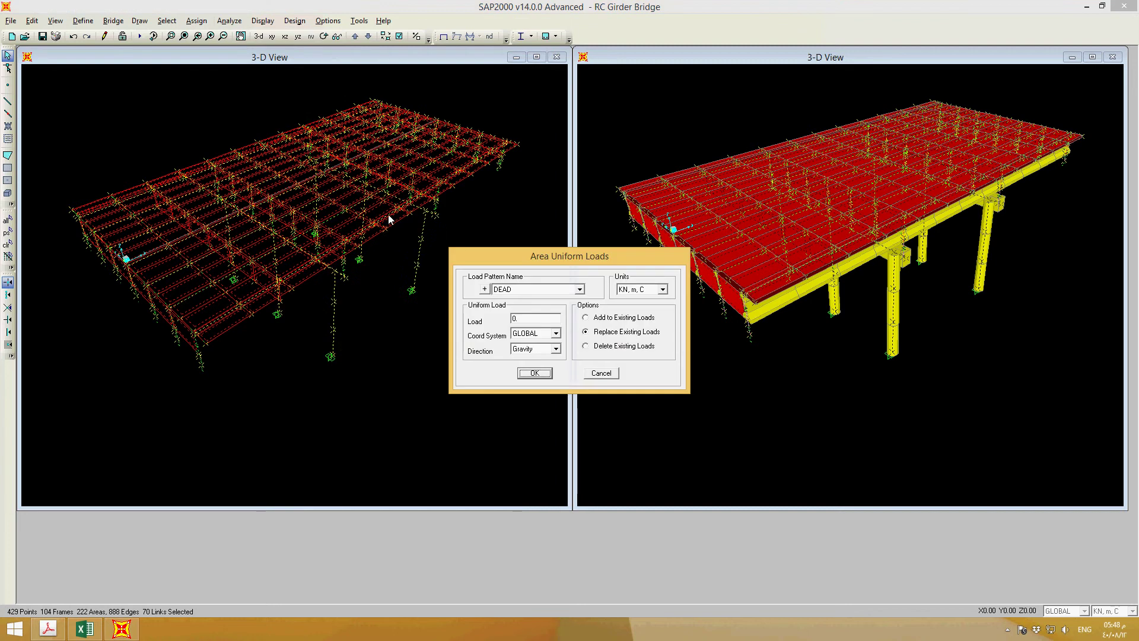
click(579, 290)
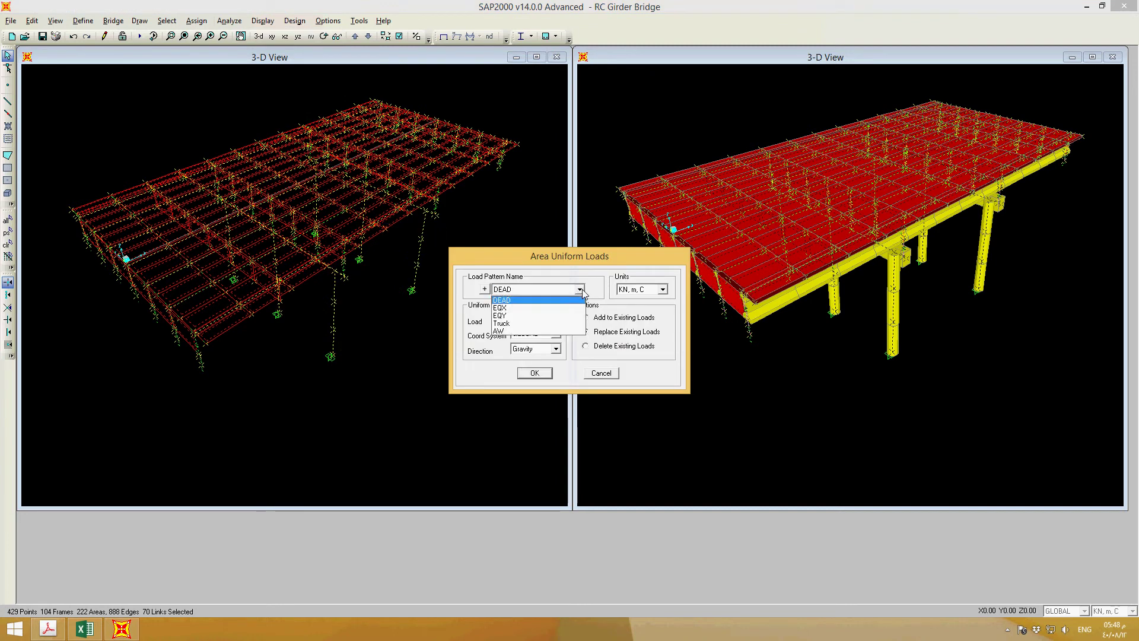
click(530, 331)
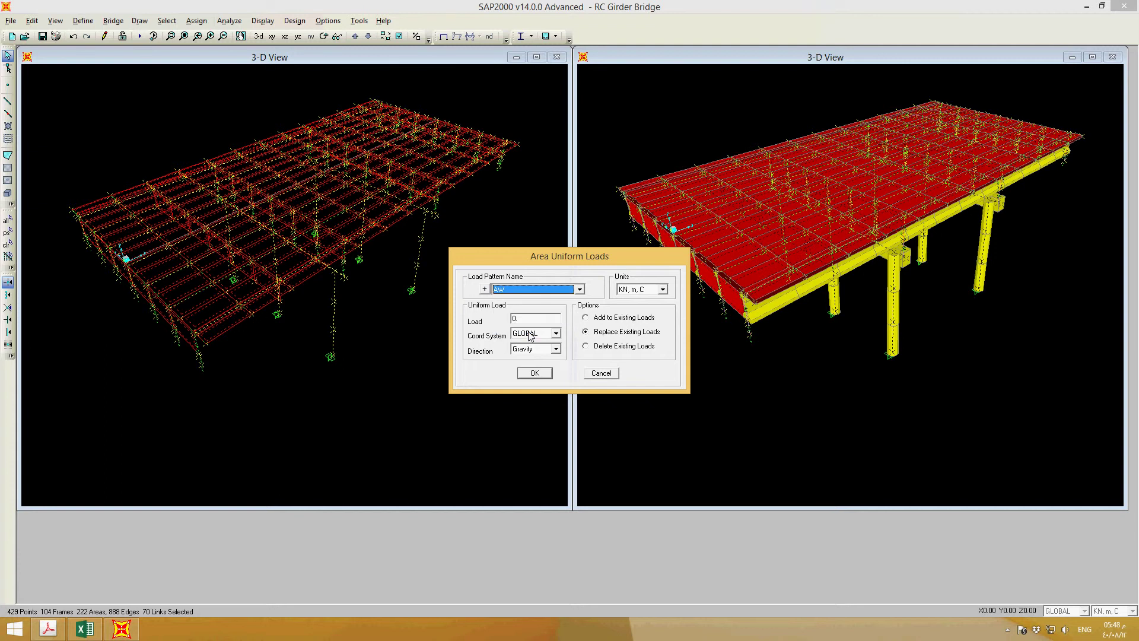
double_click(532, 321)
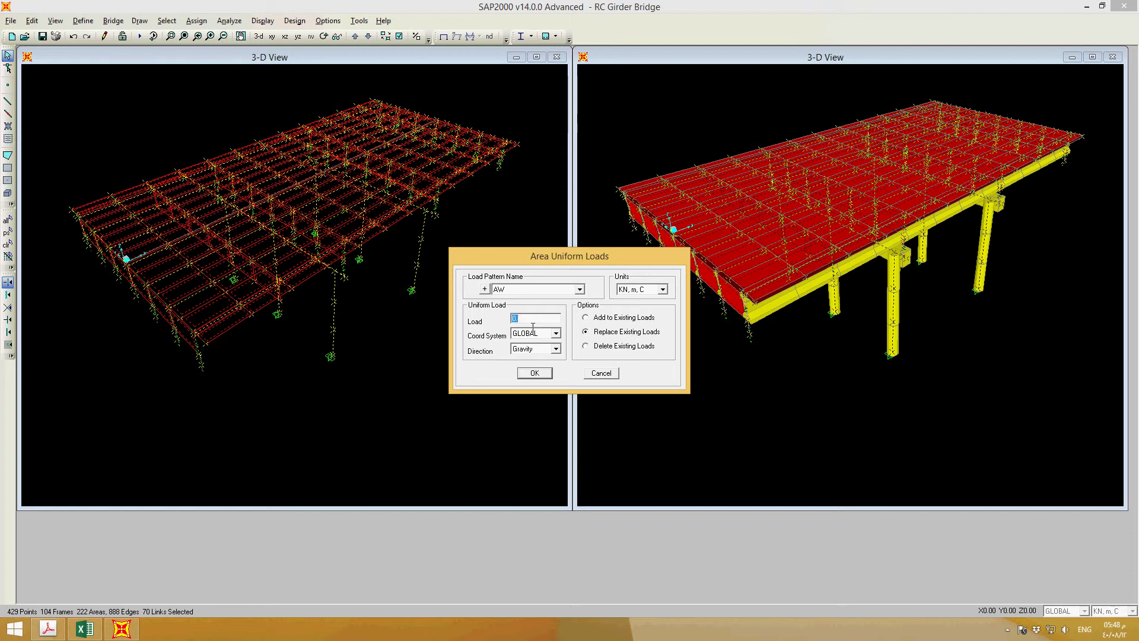
shift+double_click(532, 321)
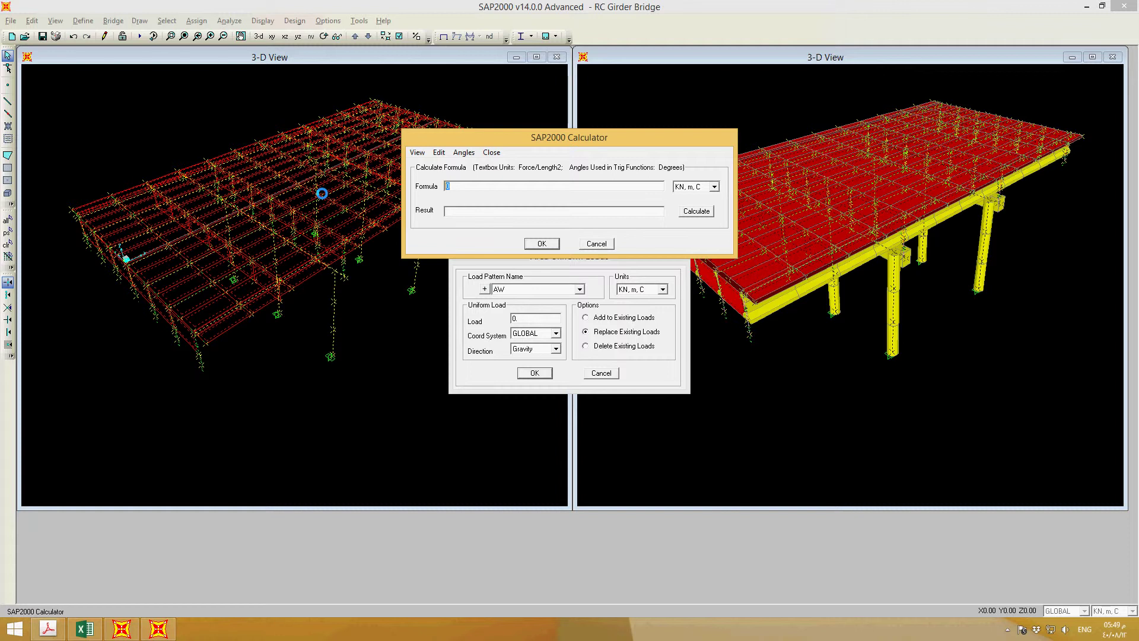
text(0.075*2250*9.81/10)
key(BackSpace)
key(BackSpace)
text(1000)
click(696, 212)
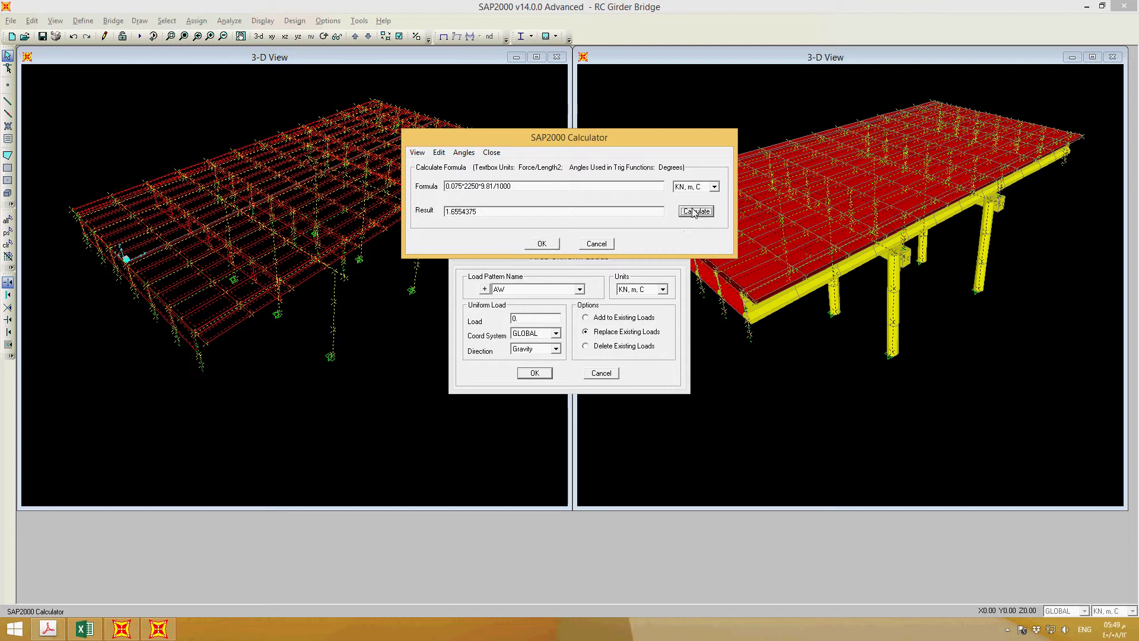
click(542, 244)
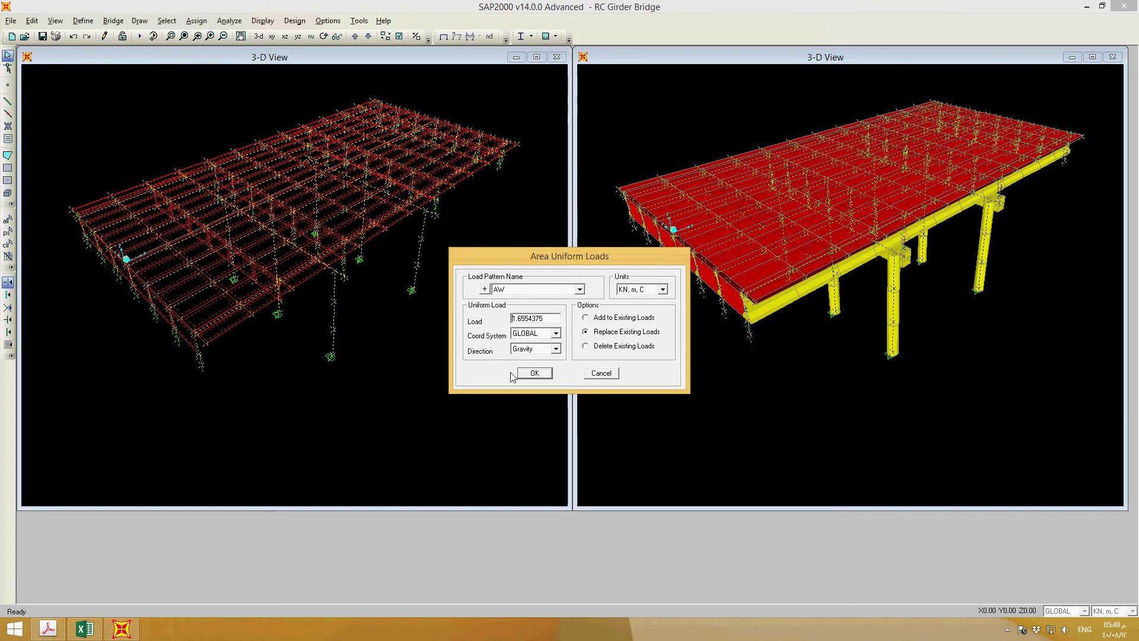
click(529, 373)
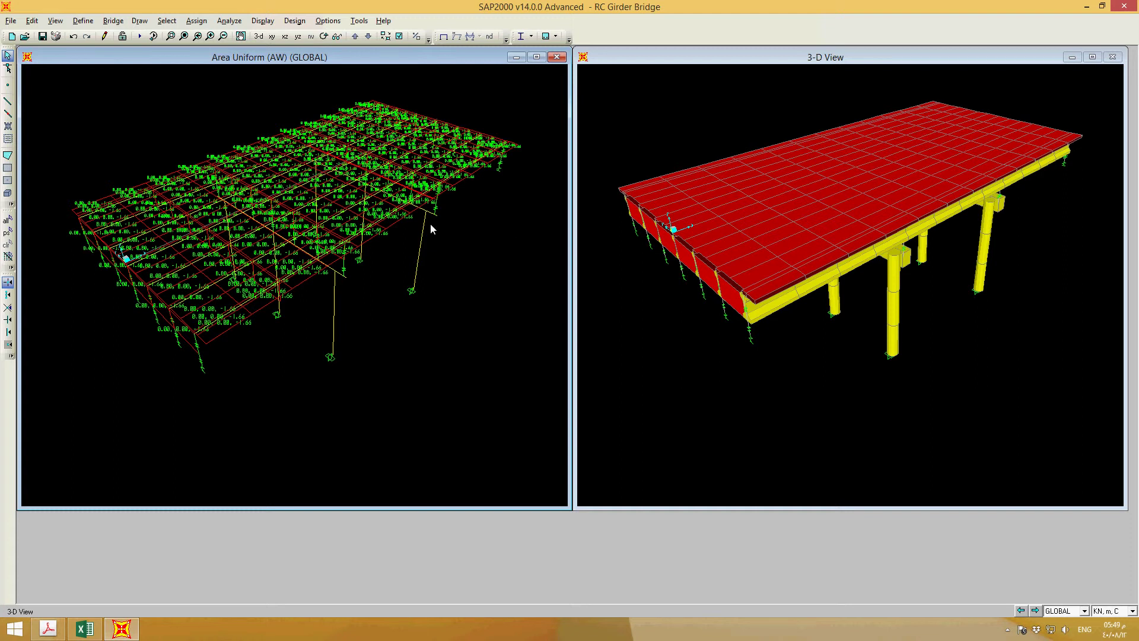
Select the outer column of the far pier and open the frame distributed load assignment for it.
drag(417, 287, 416, 285)
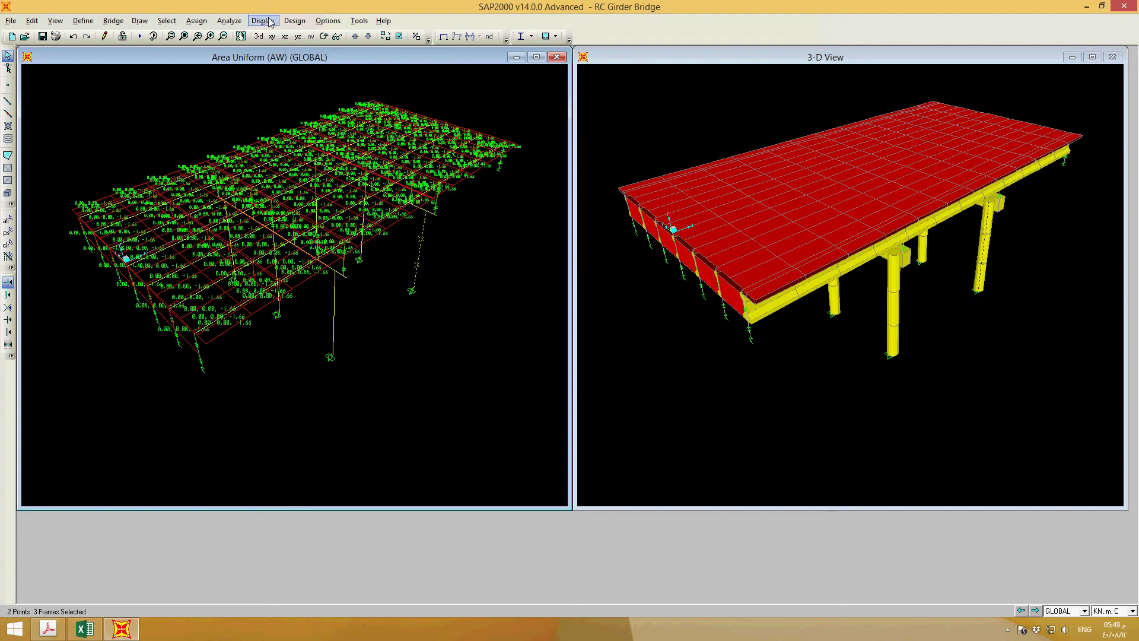
click(197, 21)
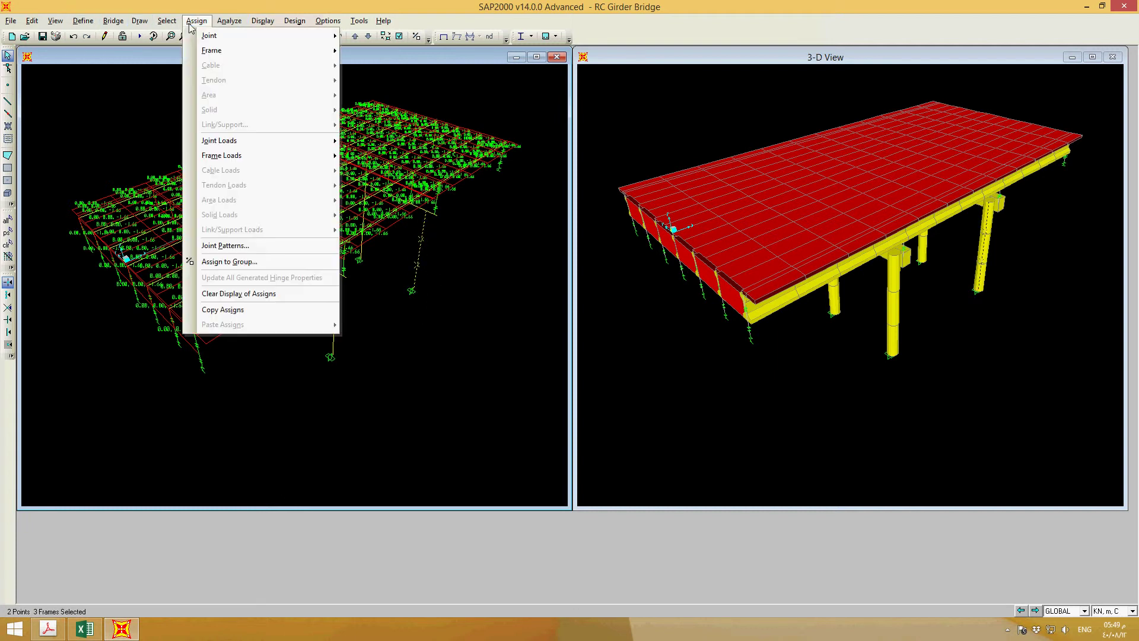
mouse_move(209, 51)
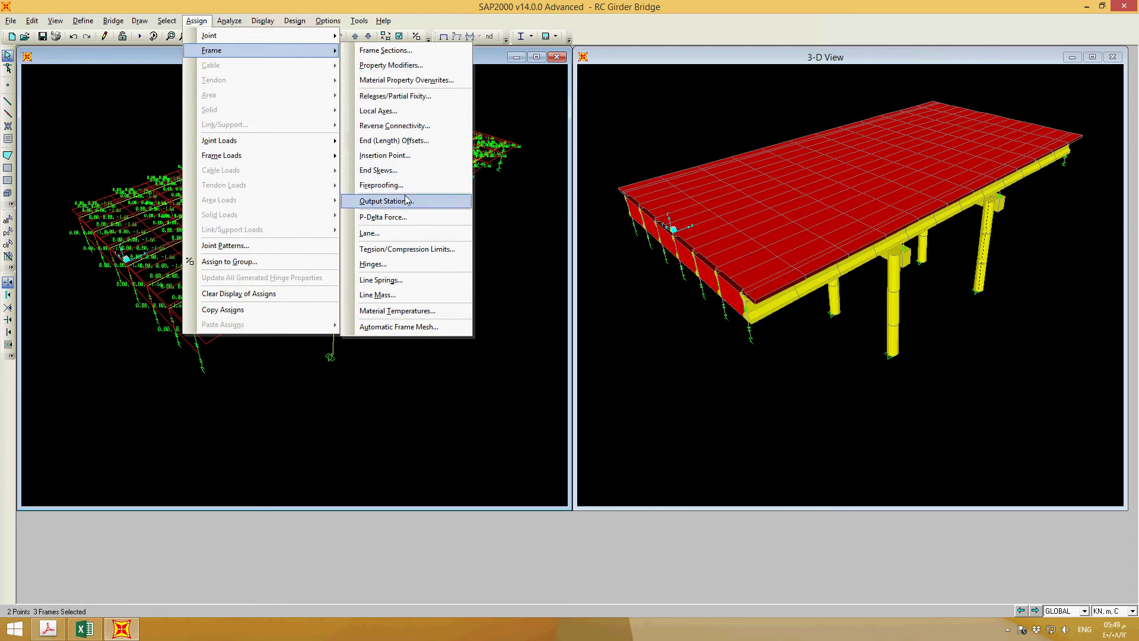
mouse_move(304, 157)
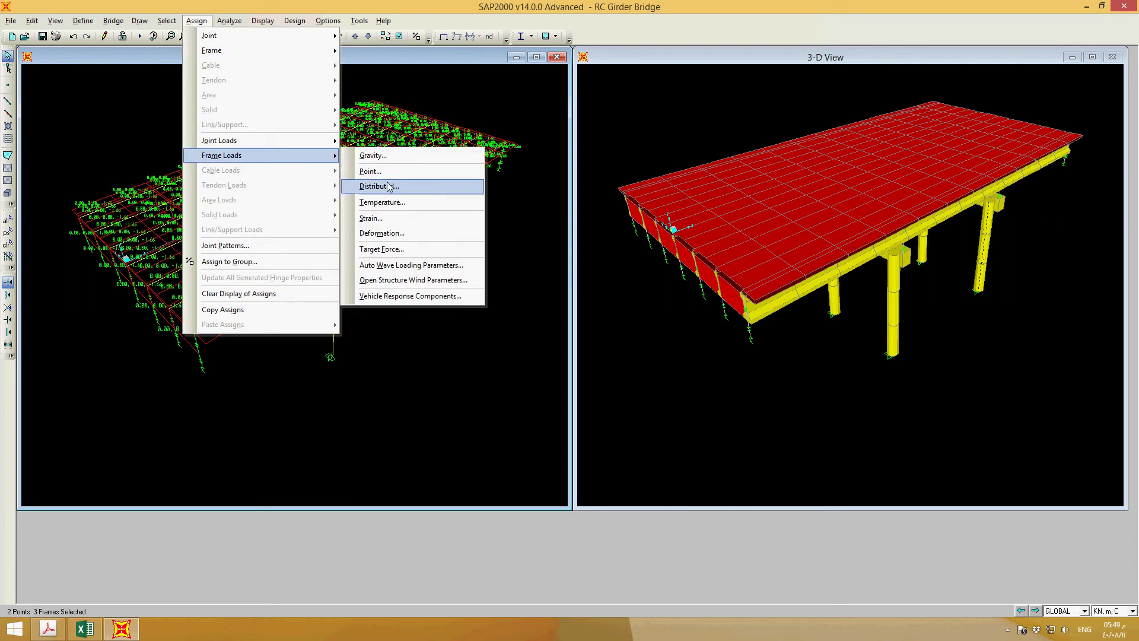
click(388, 186)
click(573, 255)
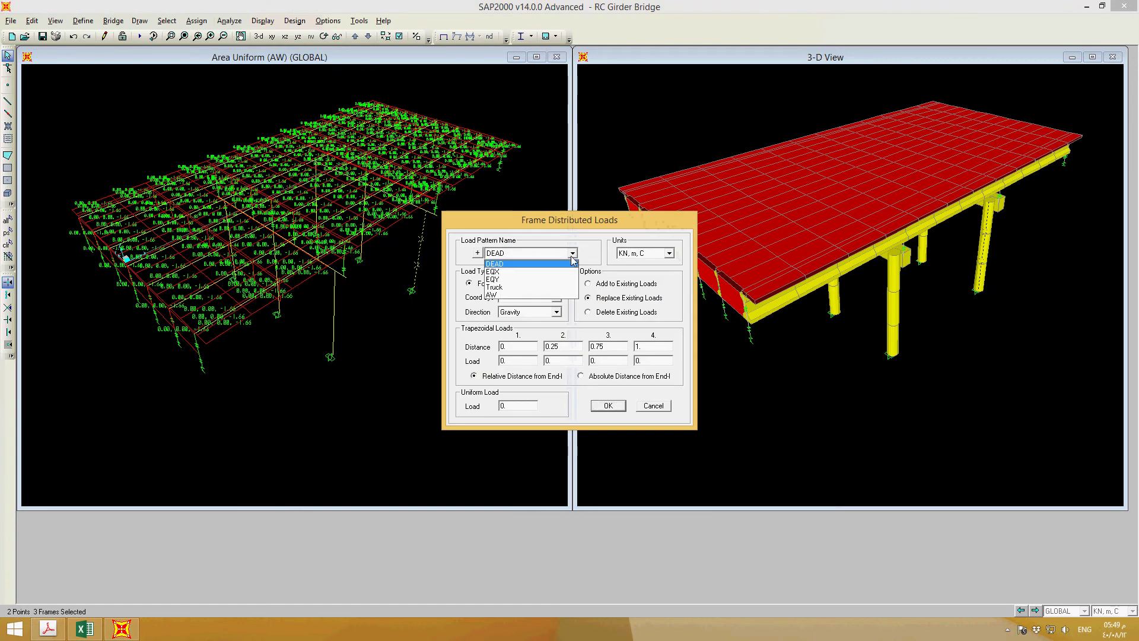
click(484, 254)
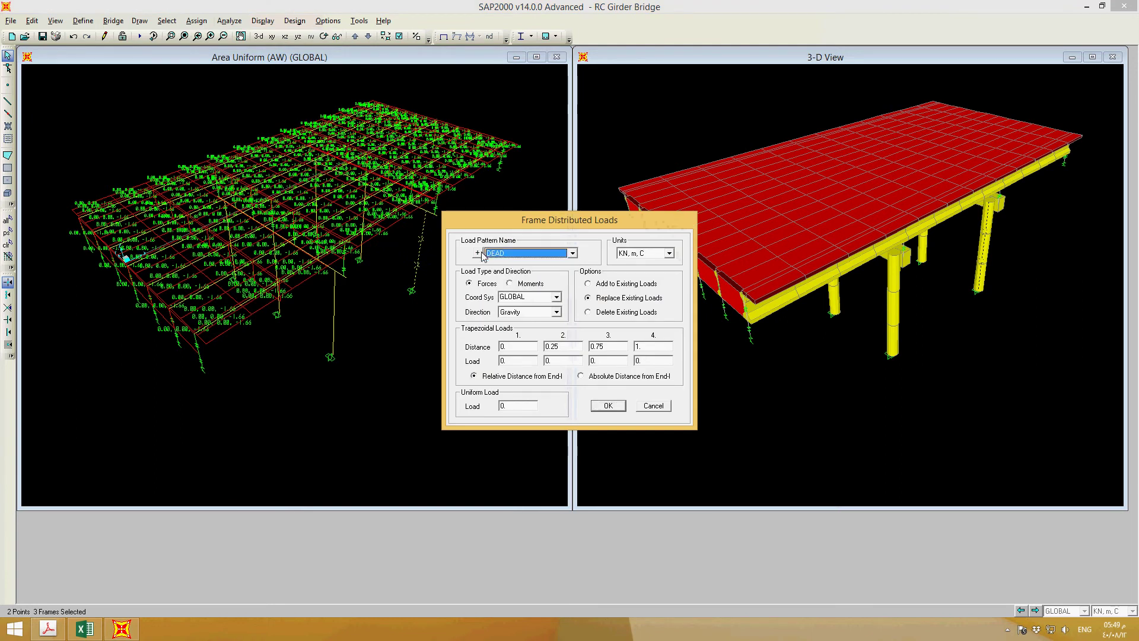
Add a new load pattern named LL of type LIVE with a self weight multiplier of 0.
click(479, 254)
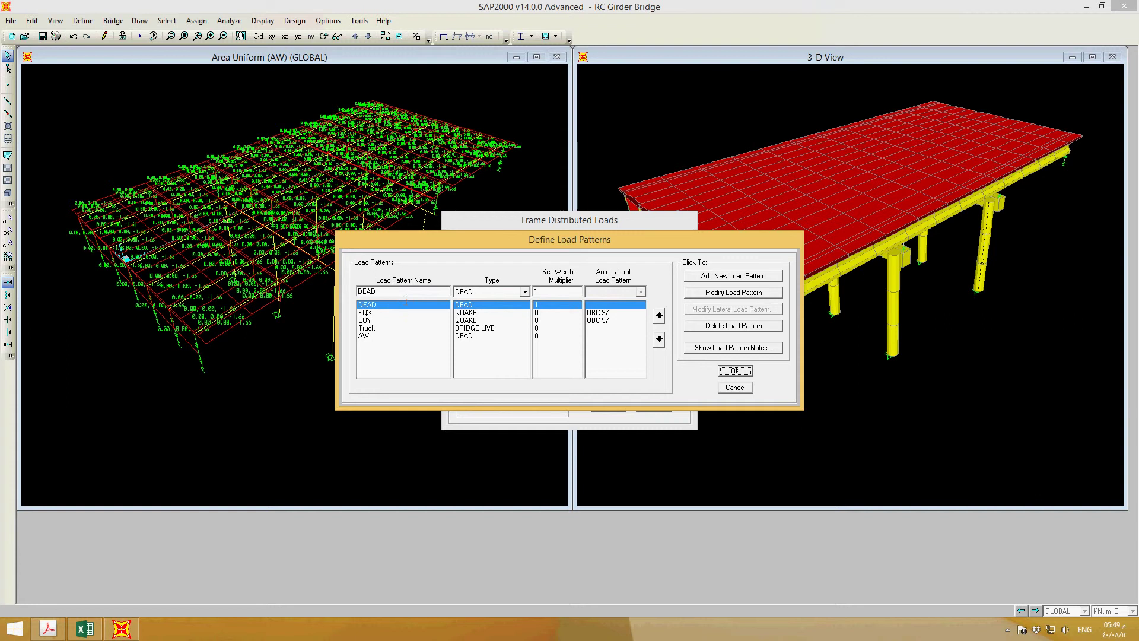
text(LL)
click(525, 289)
click(498, 315)
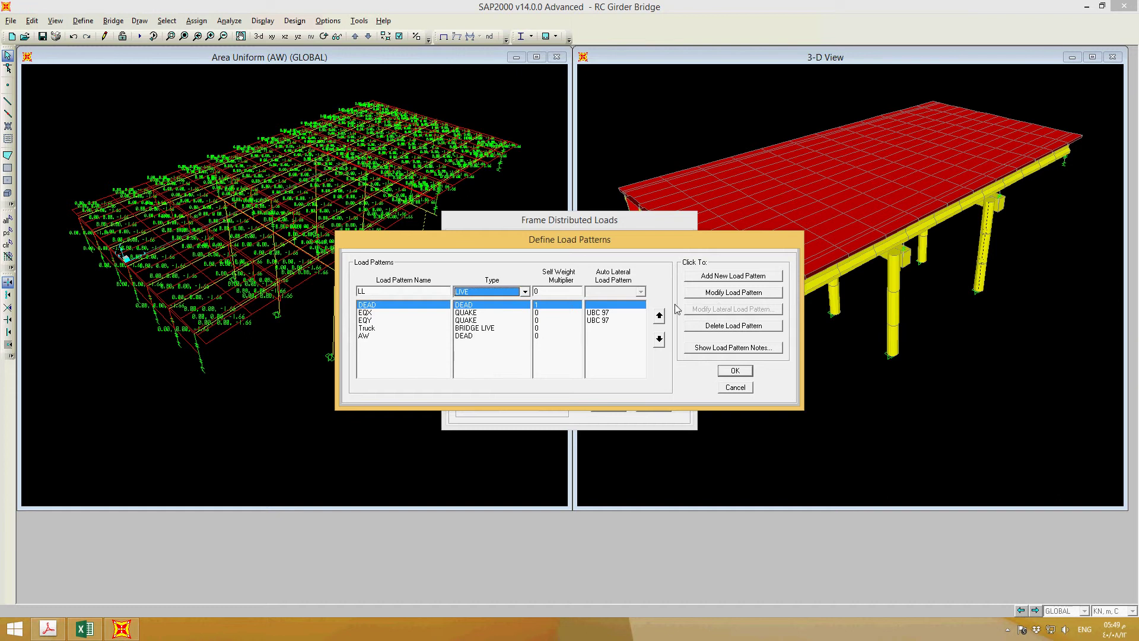
click(739, 278)
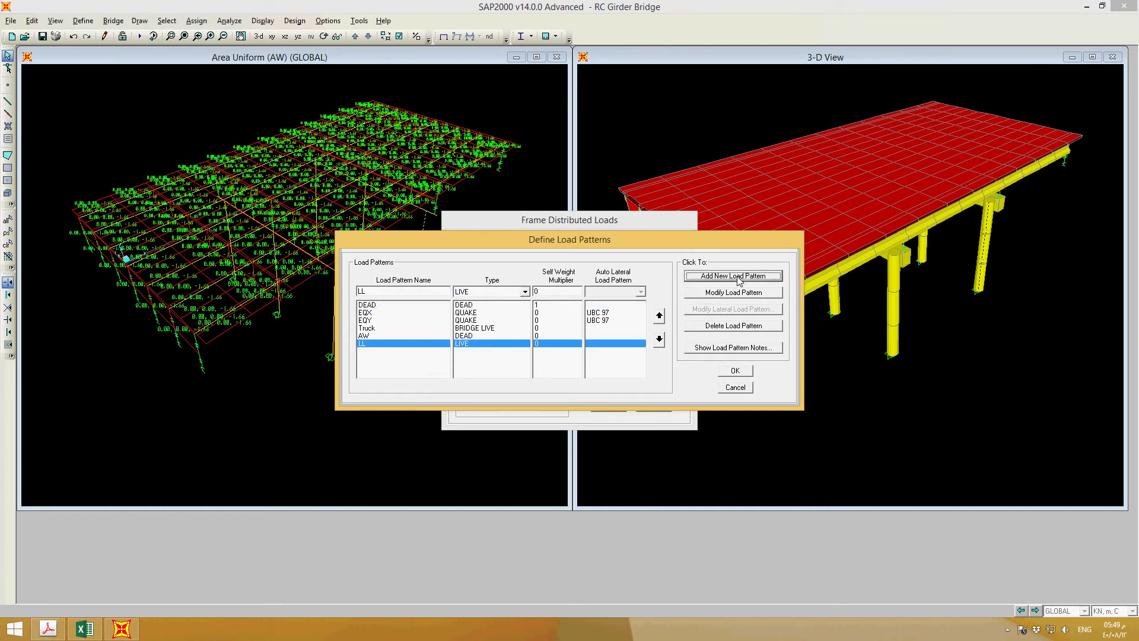
click(743, 371)
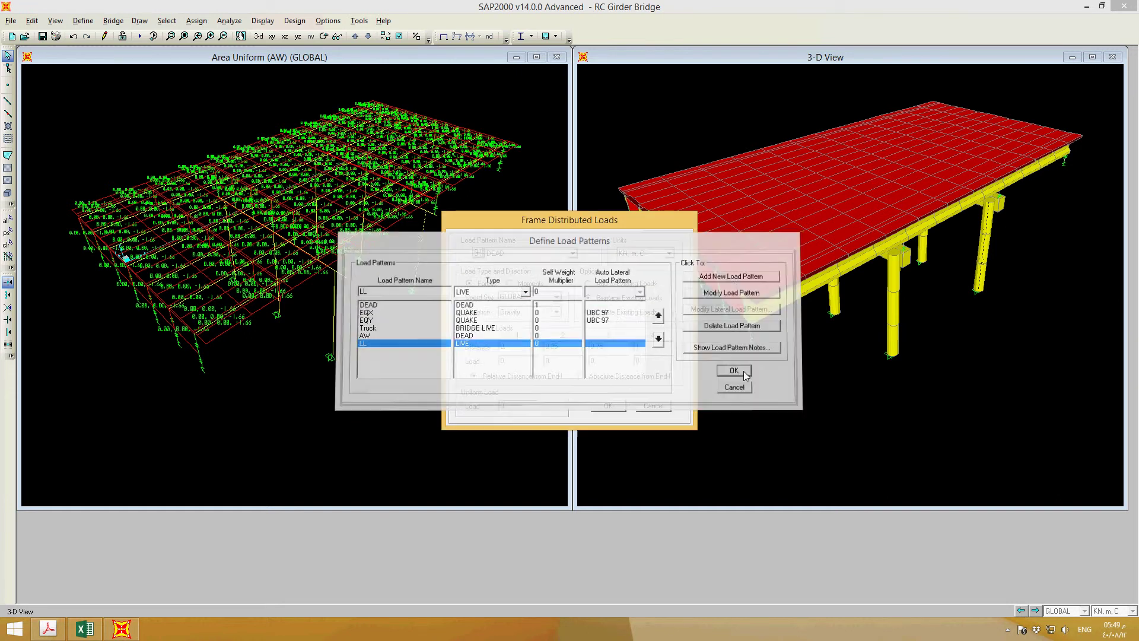
Try a uniform gravity load of 5 KN/m under pattern DEAD on the selected column, and undo the assignment.
double_click(532, 408)
text(5)
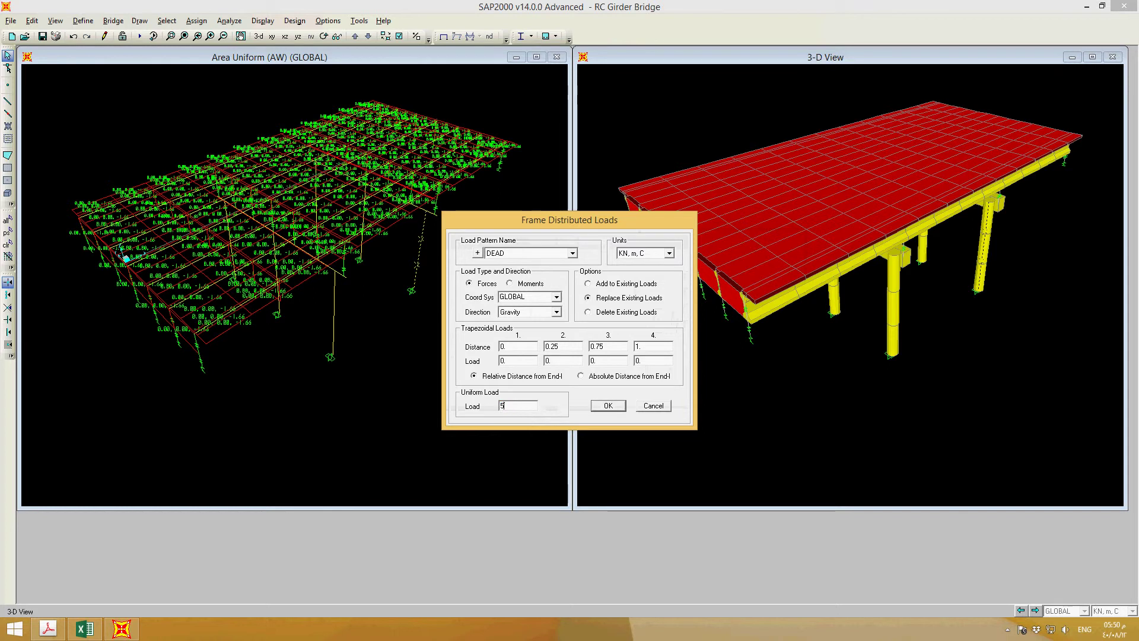
drag(569, 219, 850, 174)
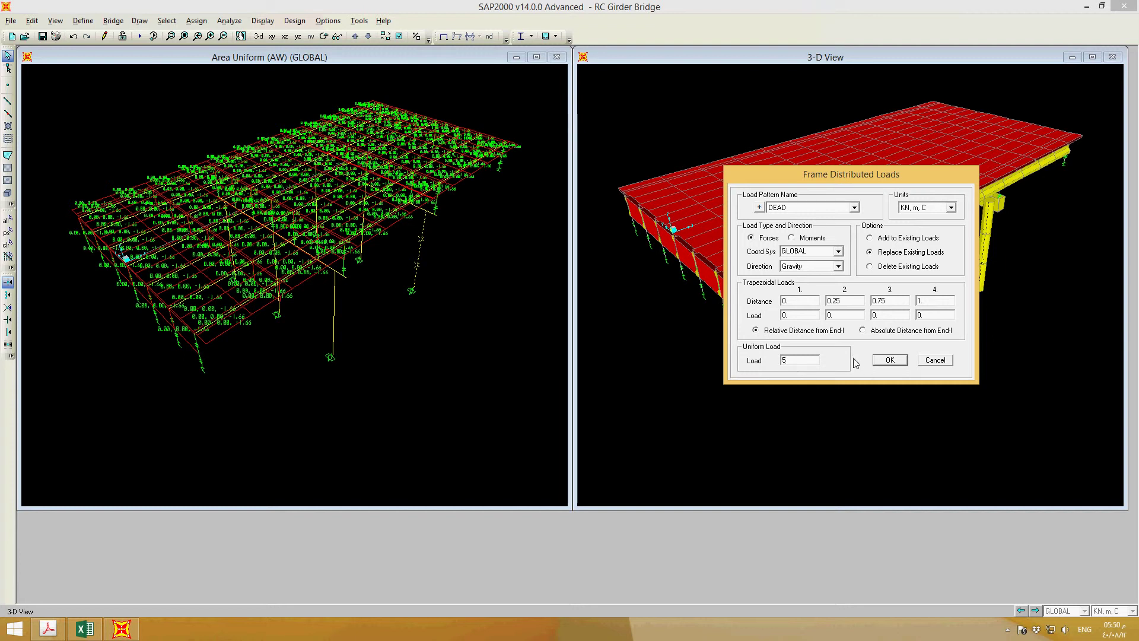
click(890, 360)
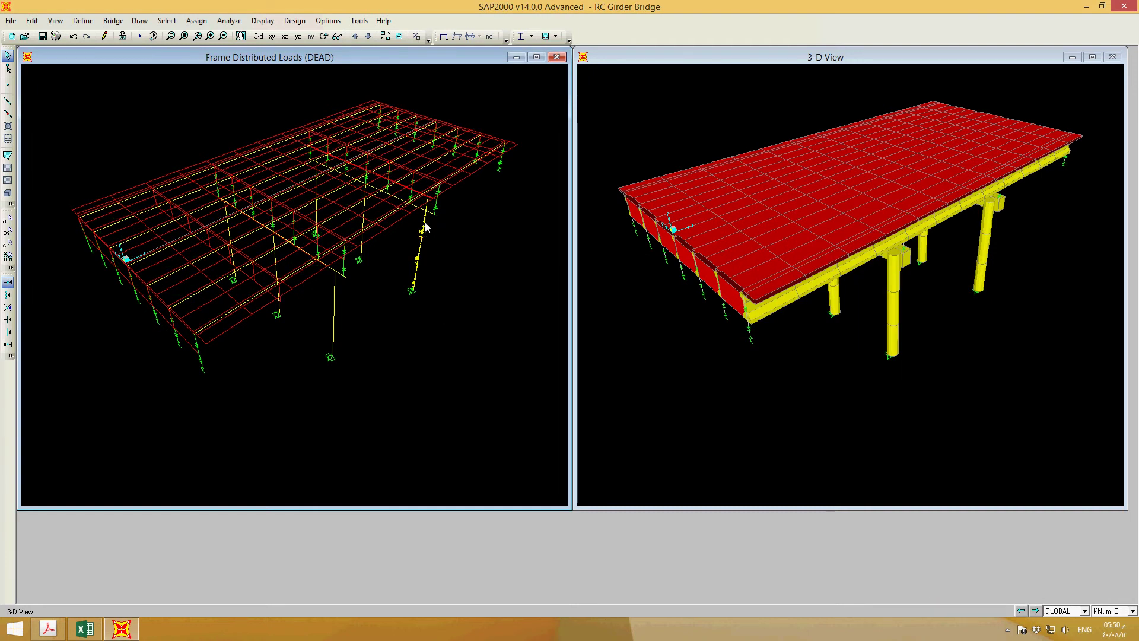
click(75, 37)
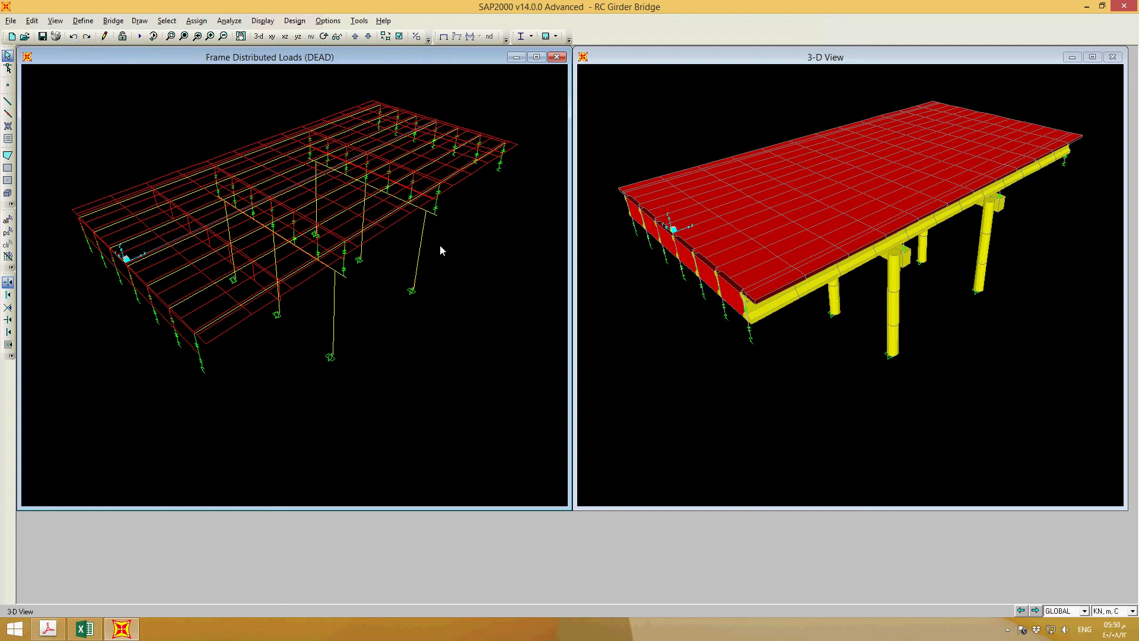
Assign a uniform distributed load of 5 KN/m in the global Y direction to the far pier's outer column under load pattern LL.
click(414, 286)
click(196, 21)
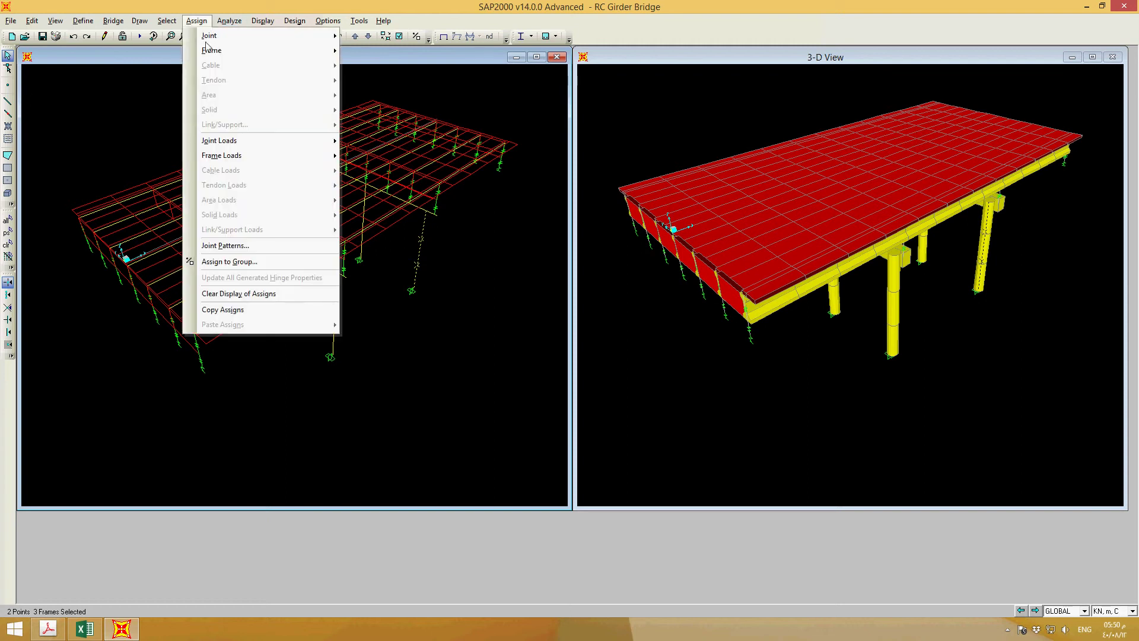
mouse_move(249, 156)
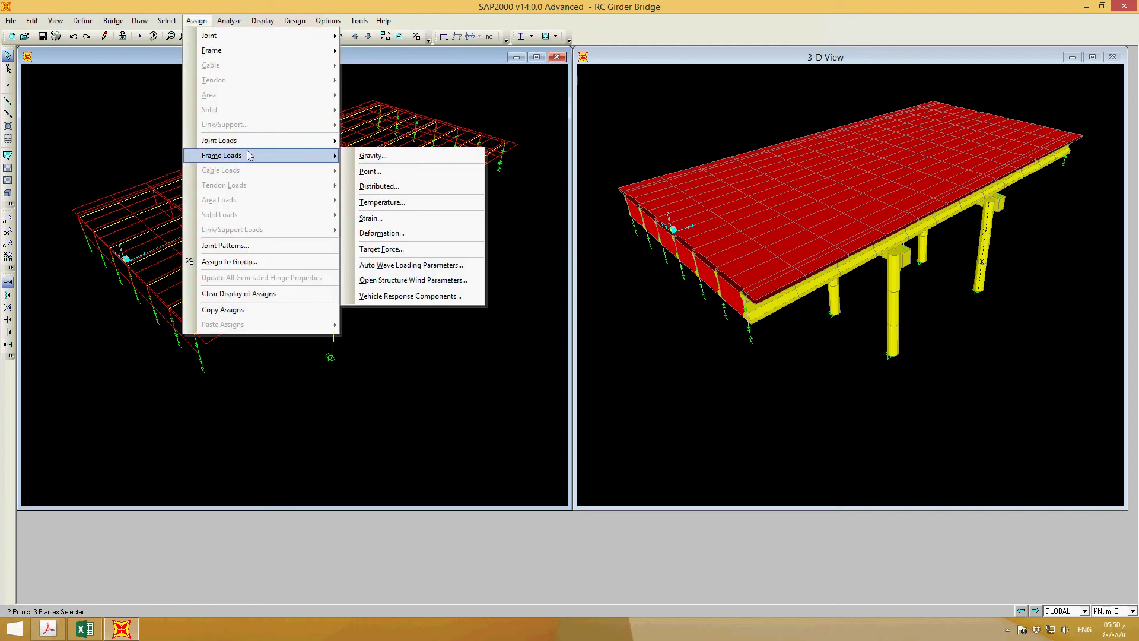
click(413, 186)
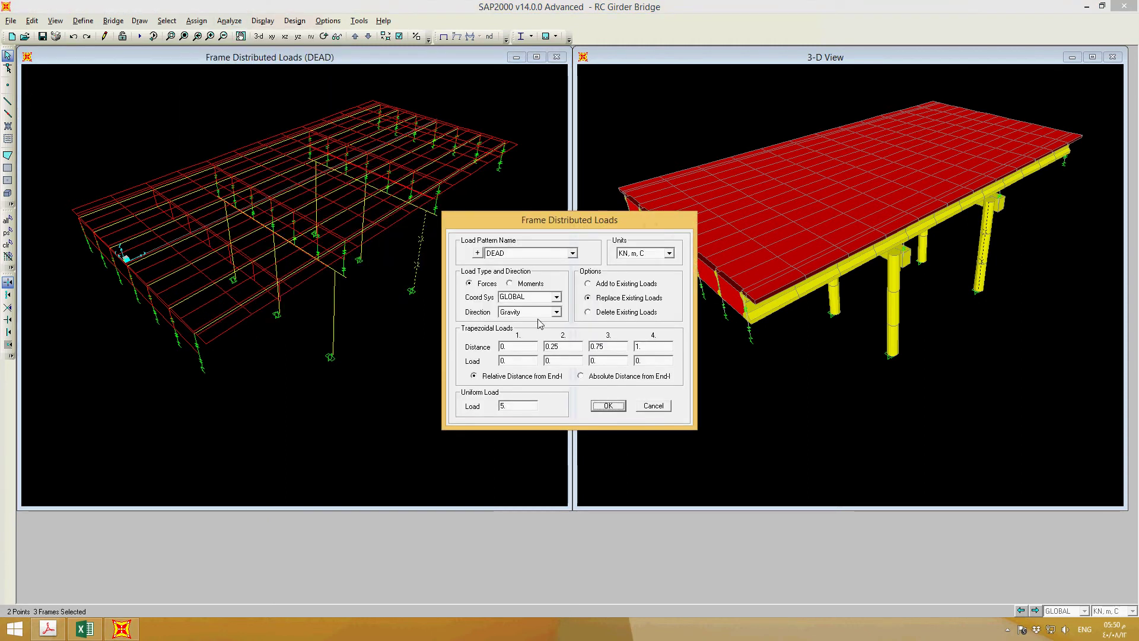
click(557, 312)
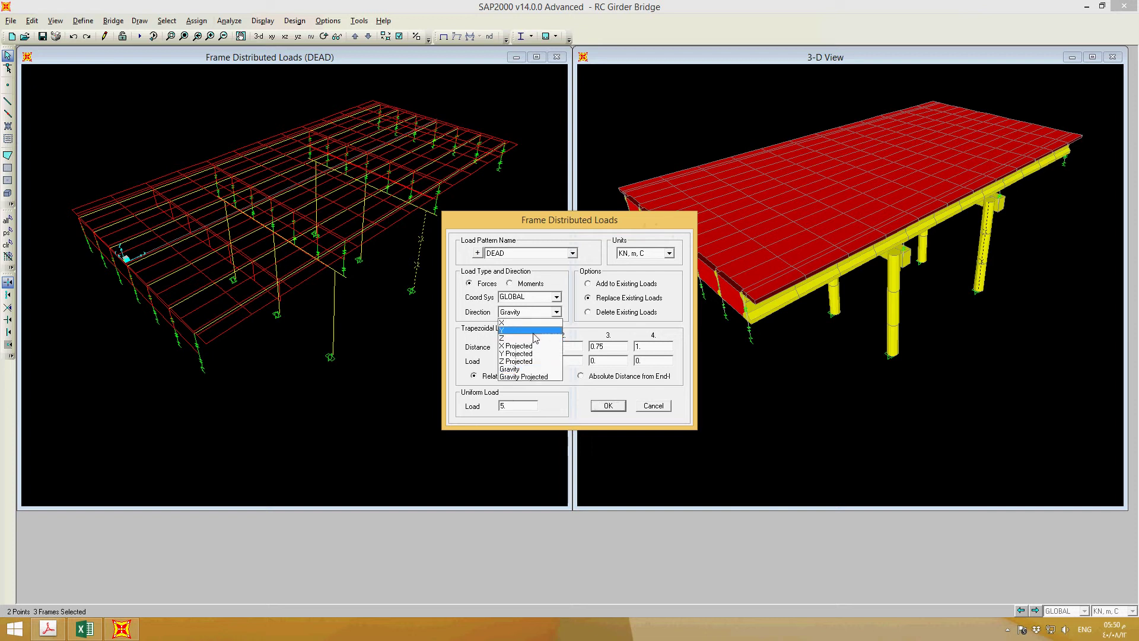
click(534, 331)
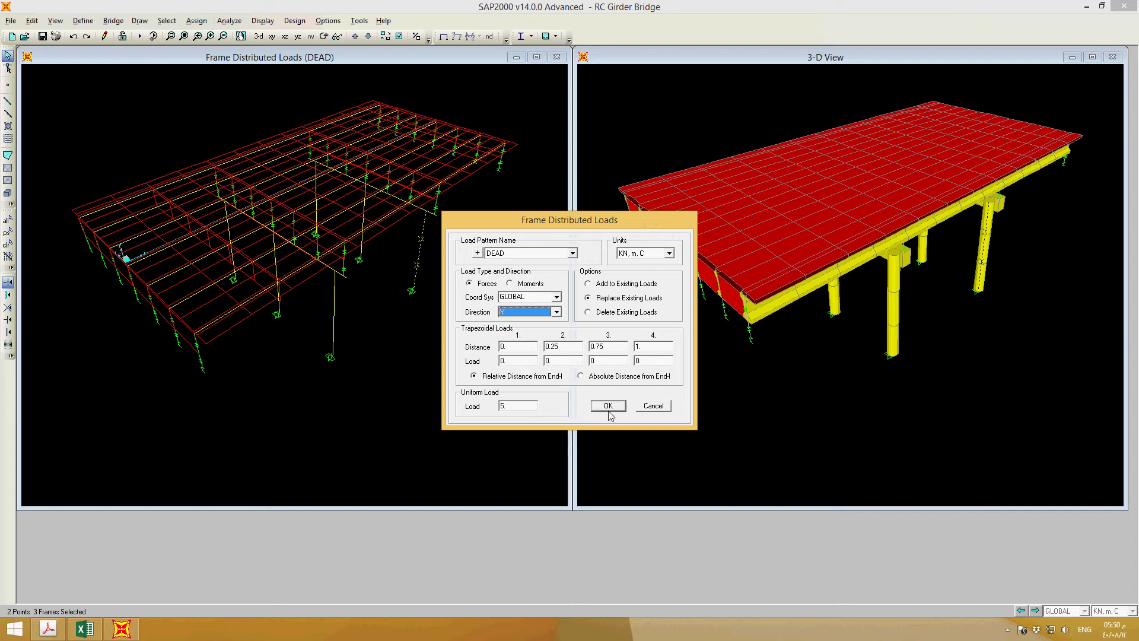
click(555, 253)
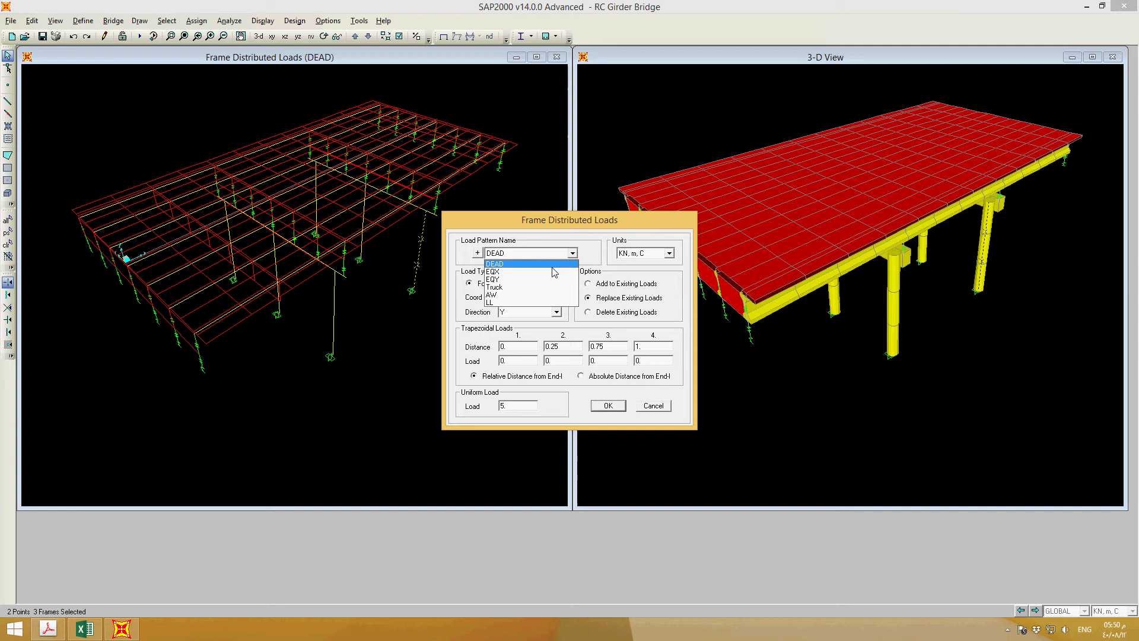
click(504, 303)
click(605, 406)
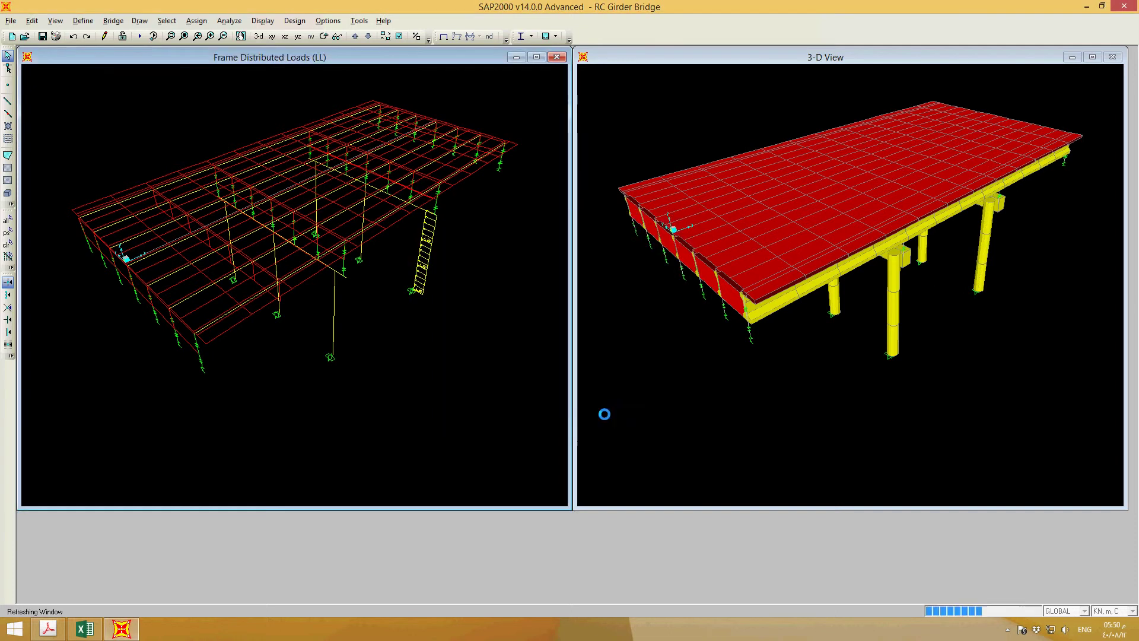
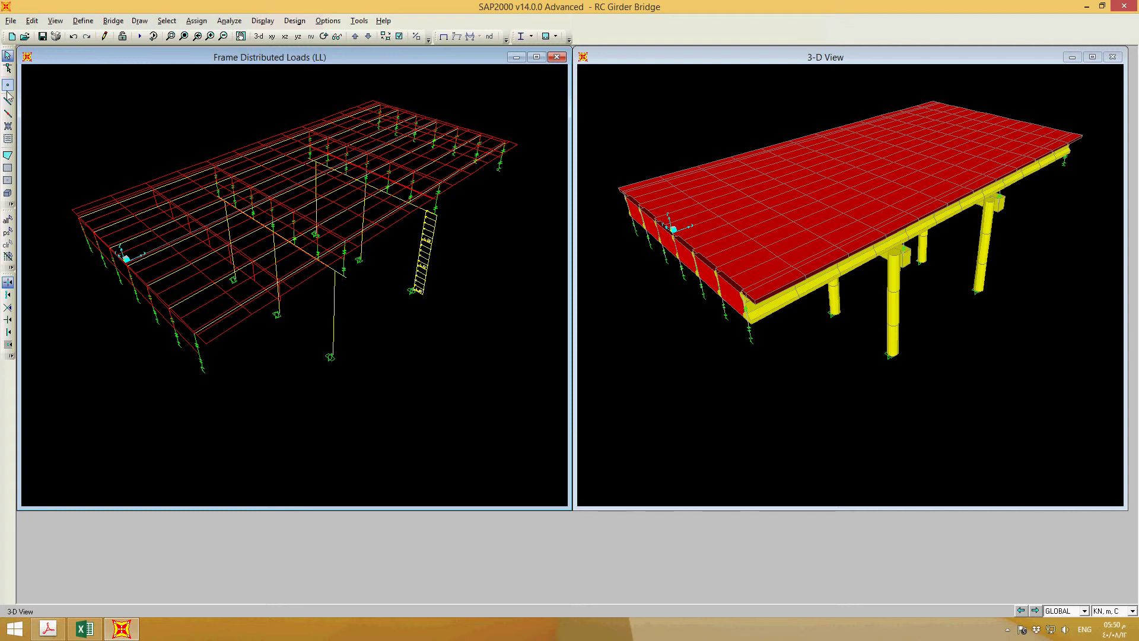
Open the joint force assignment for the top joint of the near pier's outer column and choose load pattern LL.
click(333, 306)
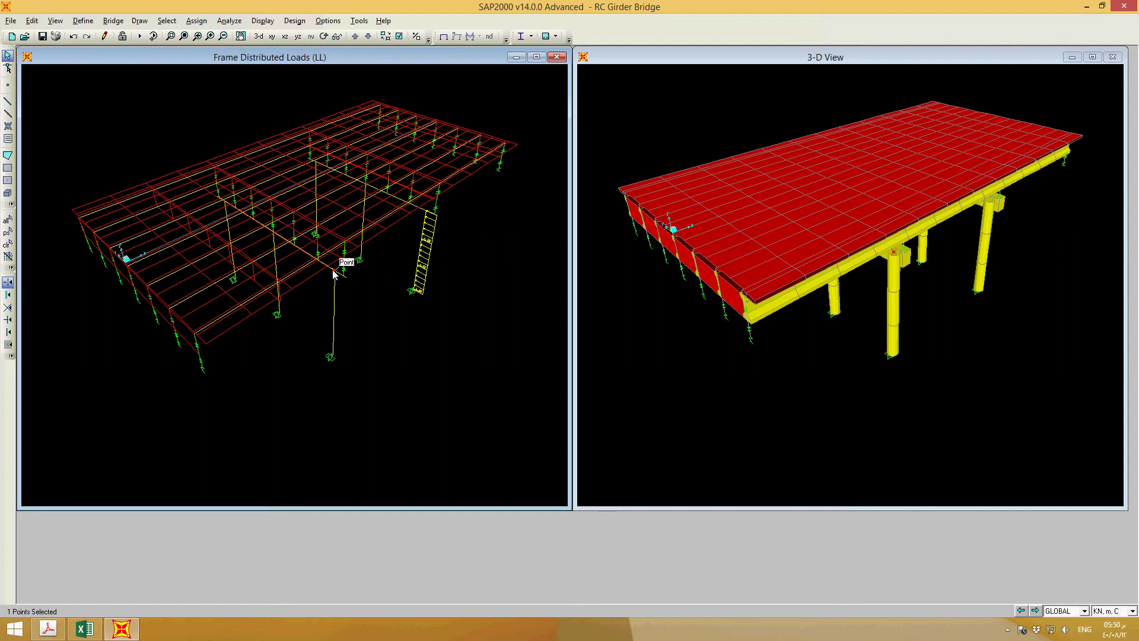
click(196, 21)
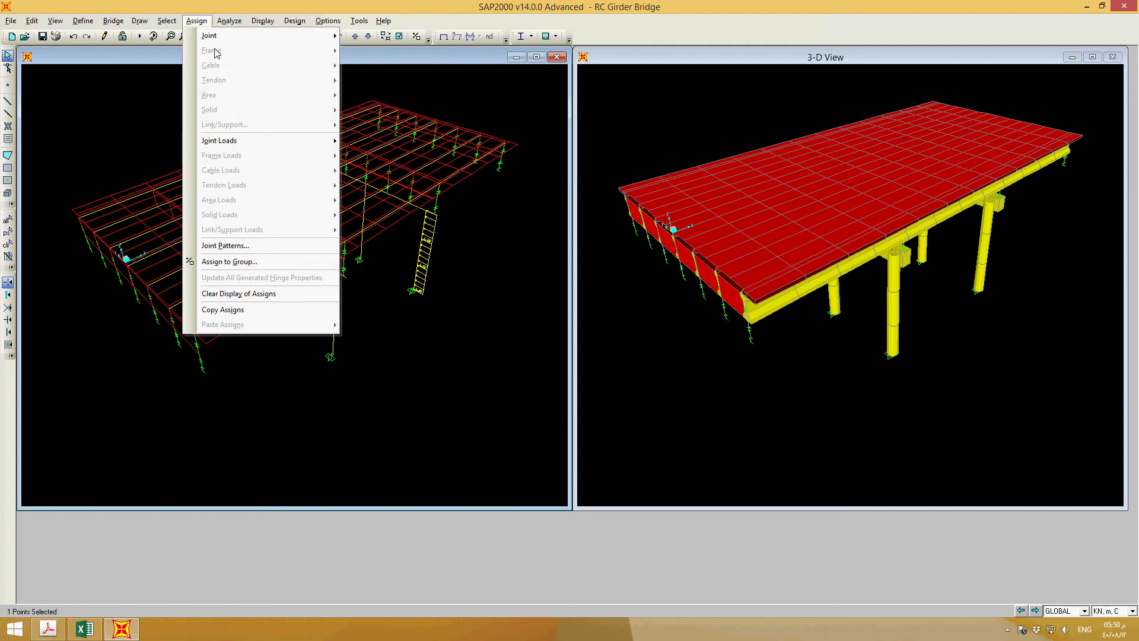
mouse_move(227, 35)
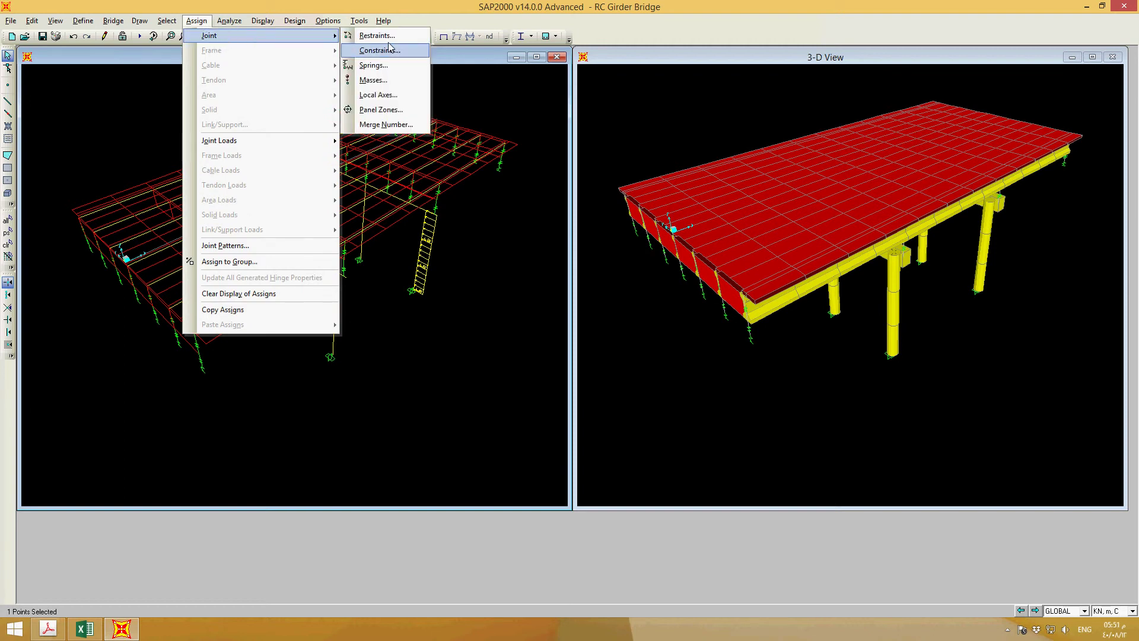
mouse_move(299, 141)
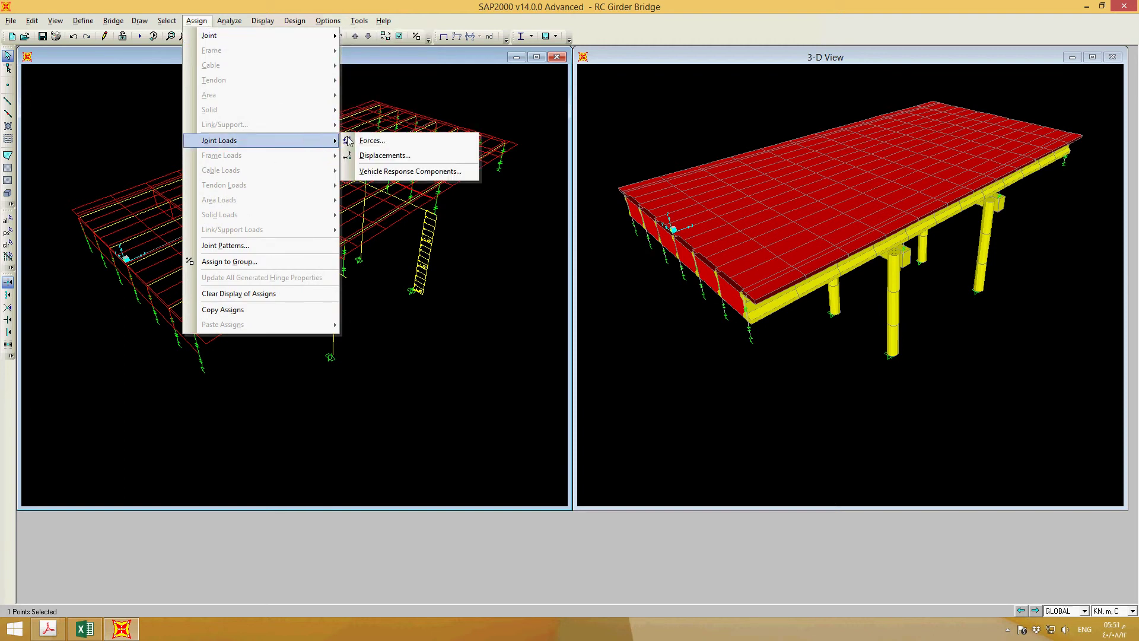
click(374, 141)
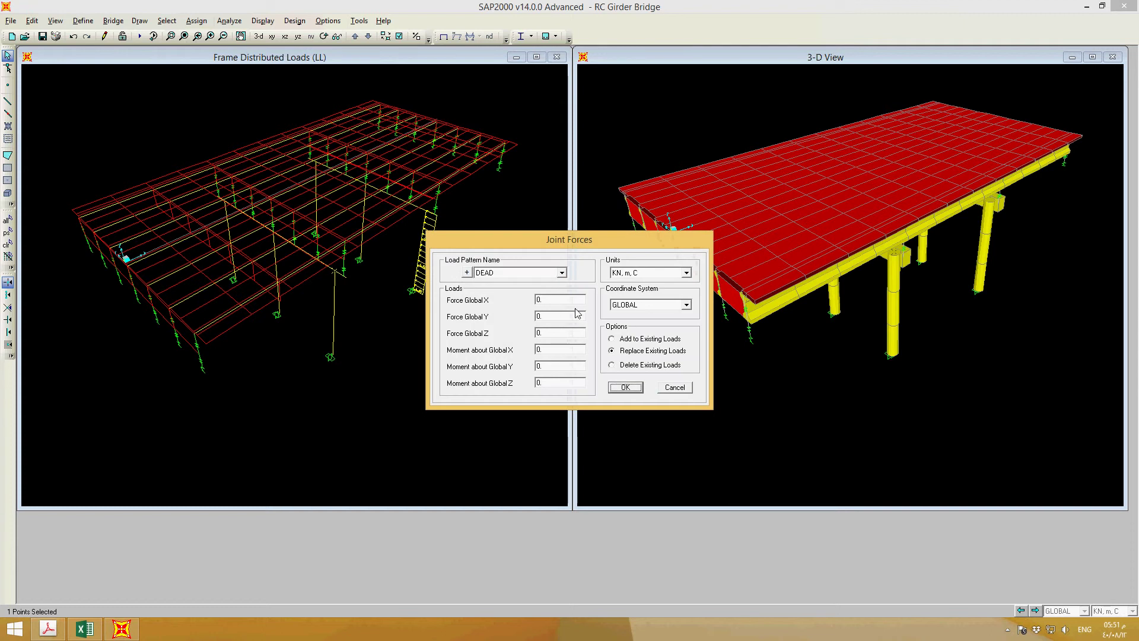
click(467, 272)
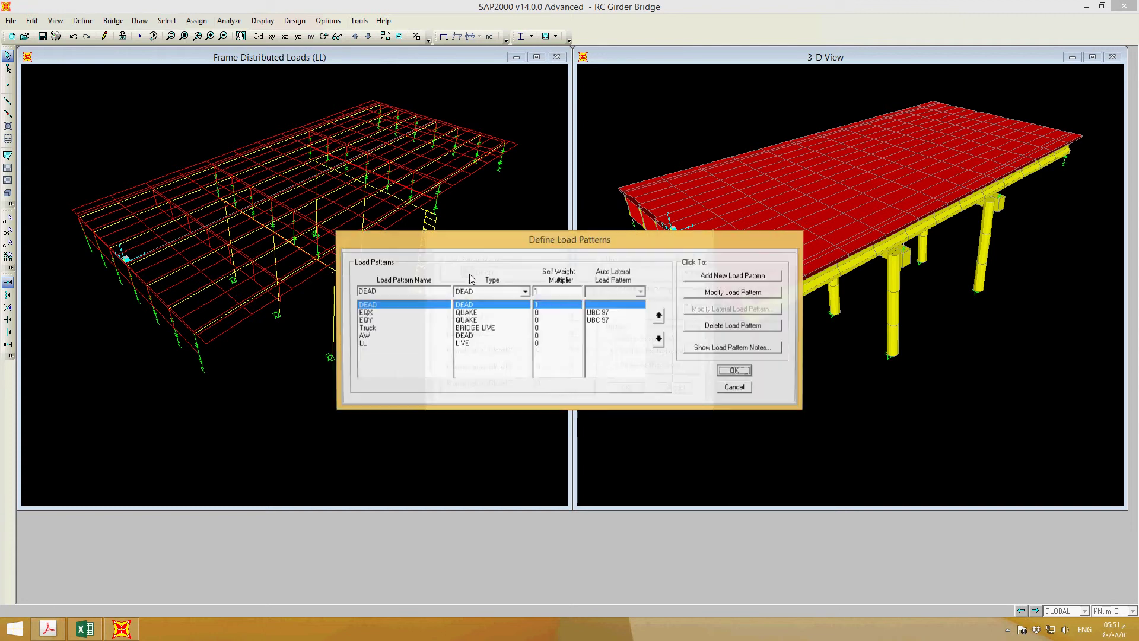
click(736, 388)
click(557, 273)
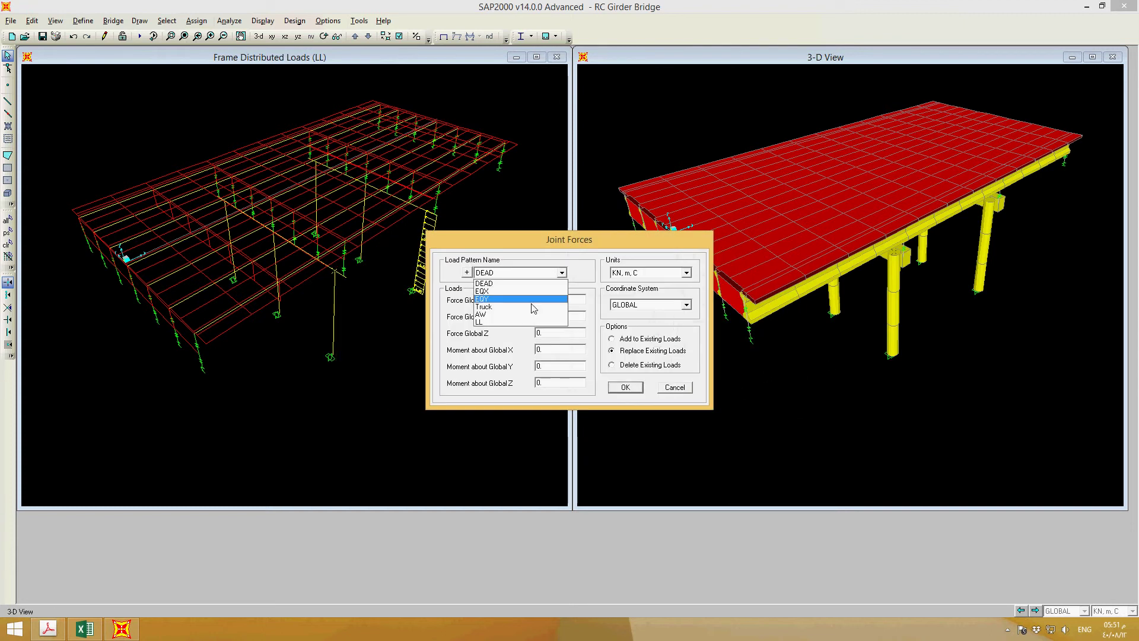
click(521, 322)
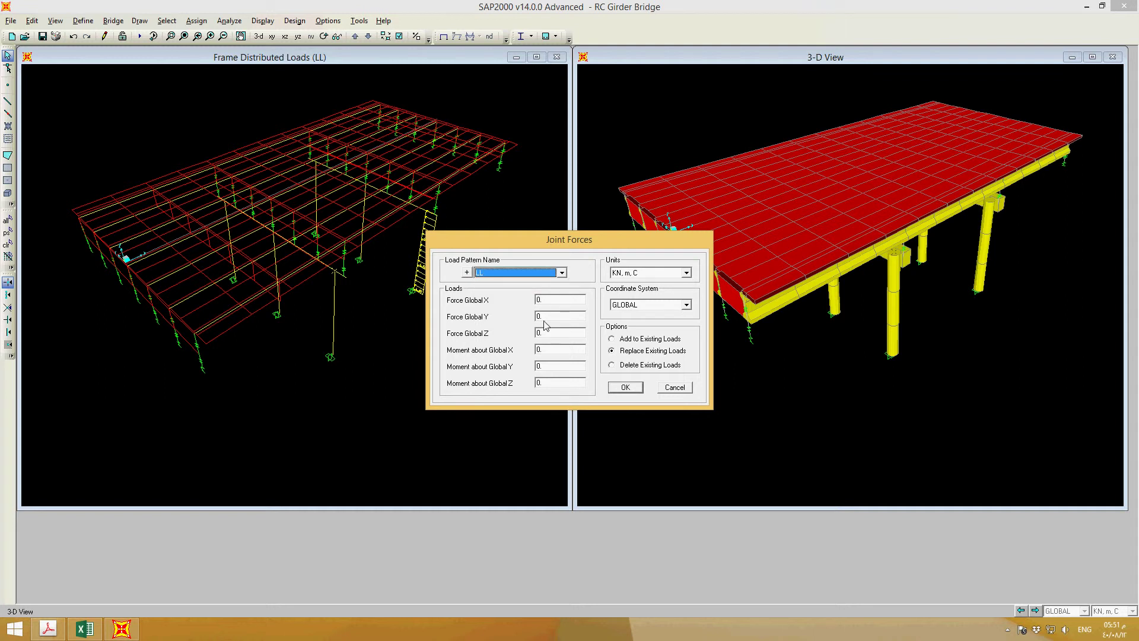
Apply a joint force of 1 KN in the global X direction to the selected pier joint under load pattern LL.
double_click(540, 301)
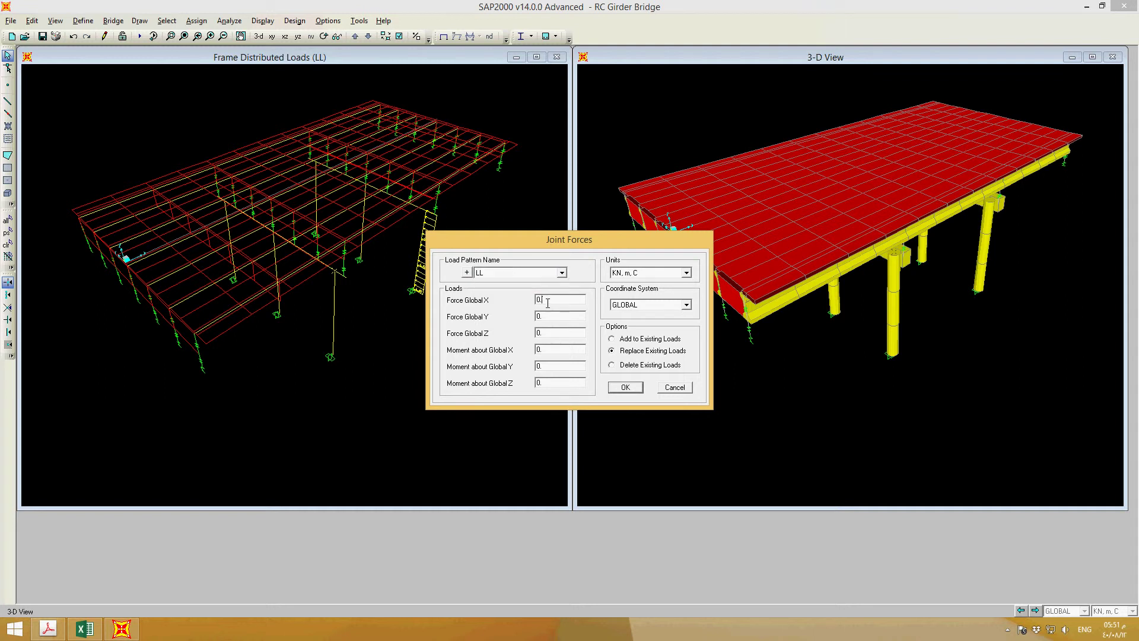
drag(599, 241, 811, 273)
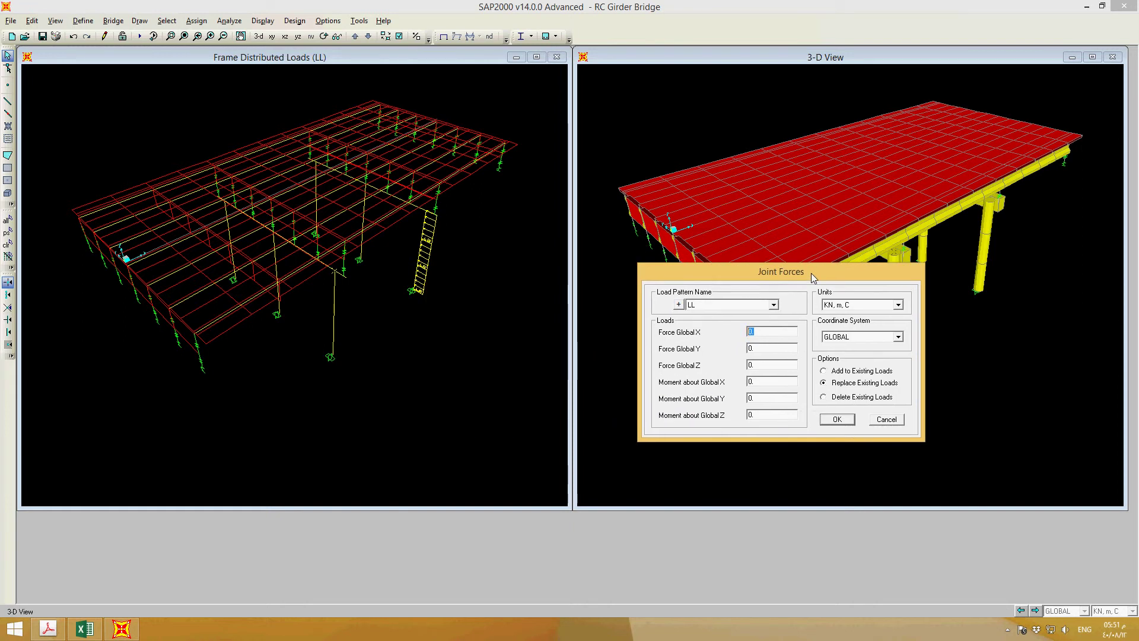
text(1)
click(849, 420)
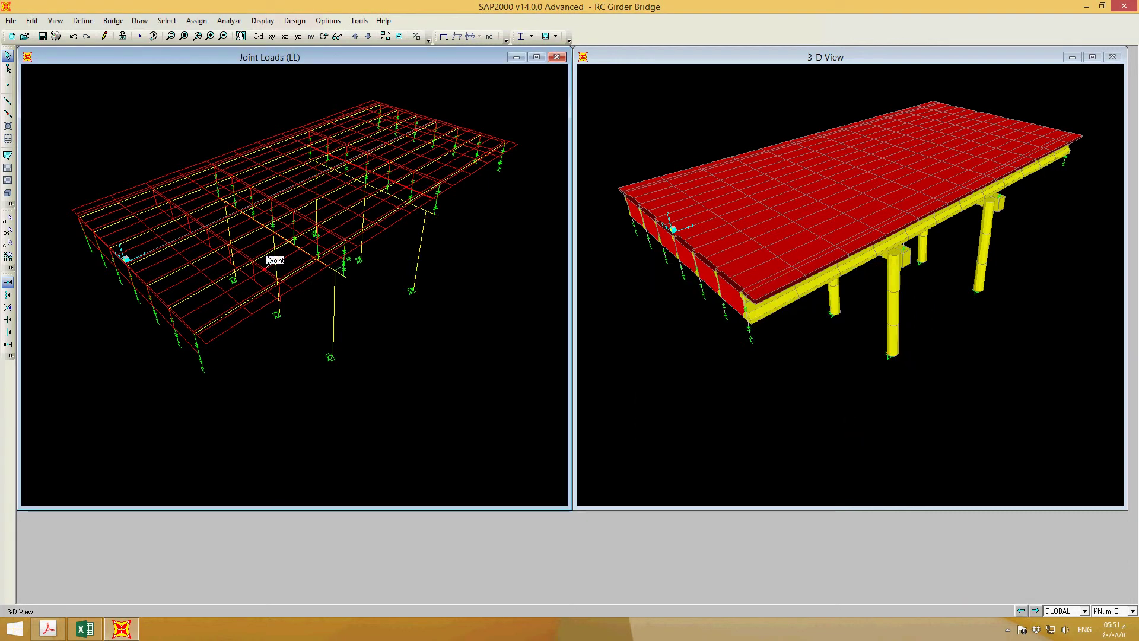
scroll(353, 267, up, 4)
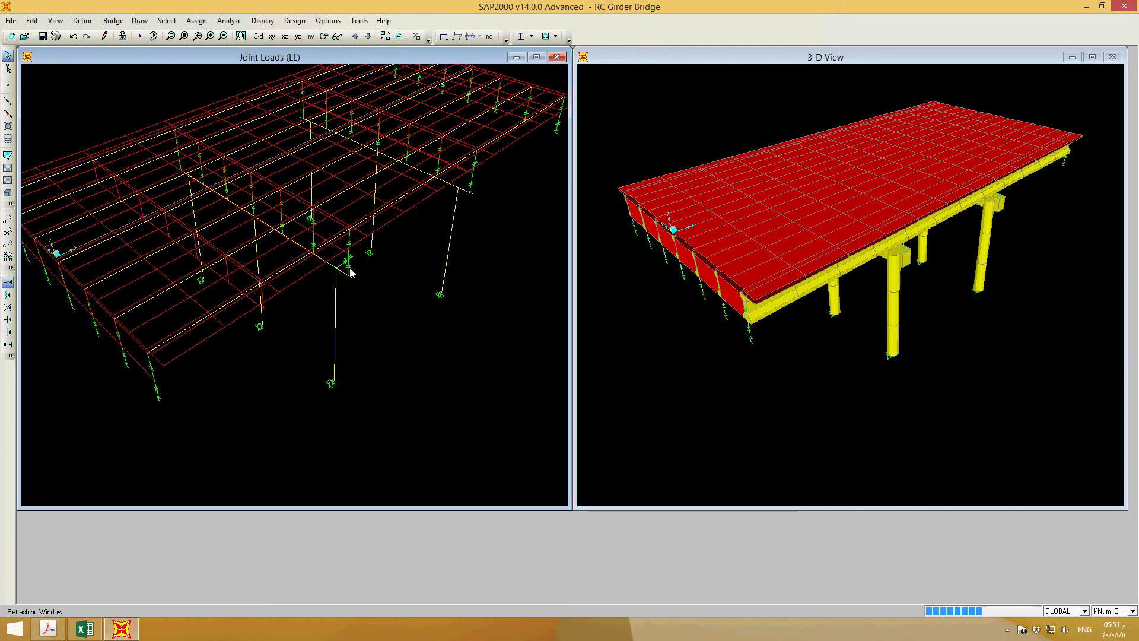
scroll(517, 321, down, 4)
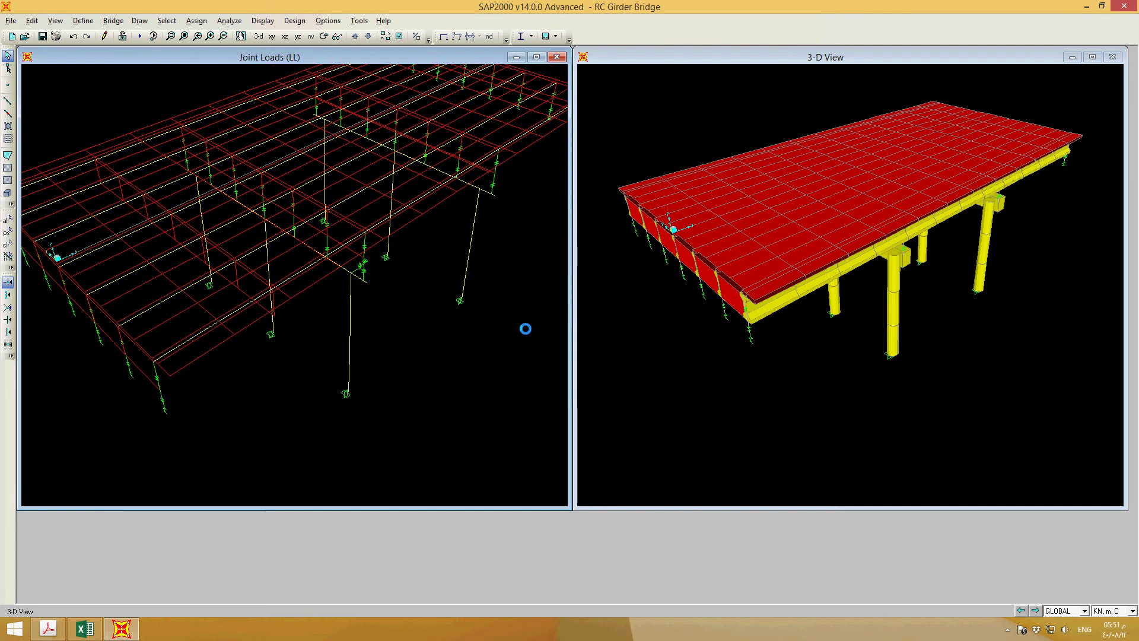
middle_drag(516, 320, 430, 347)
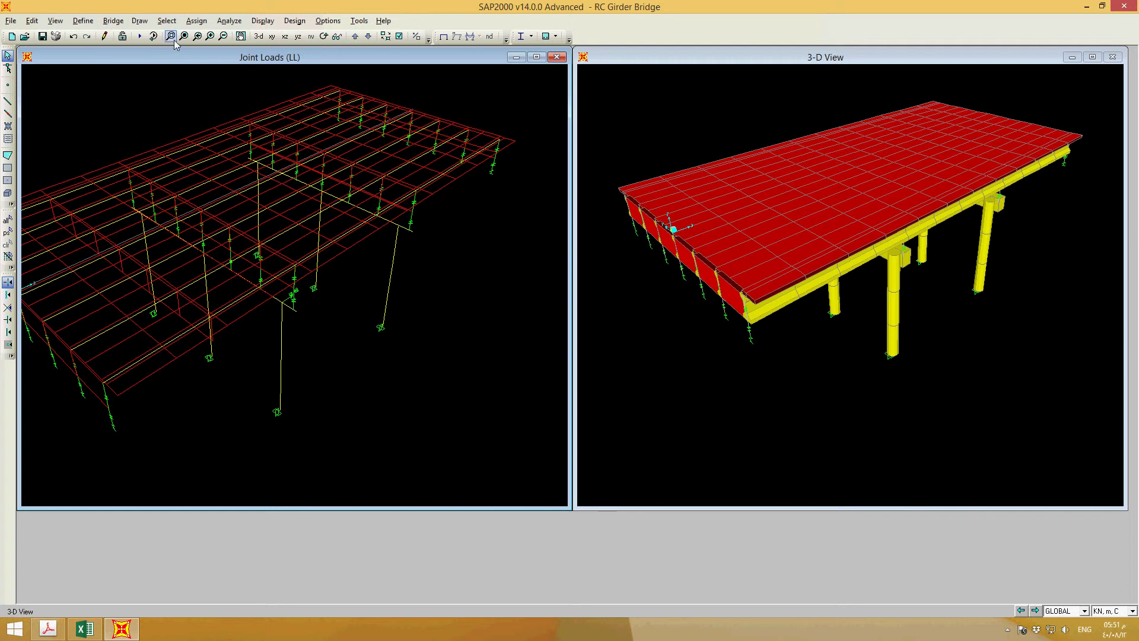
Update the linked model of bridge object BOBJ1 as a spine model using frame objects.
click(114, 21)
click(132, 205)
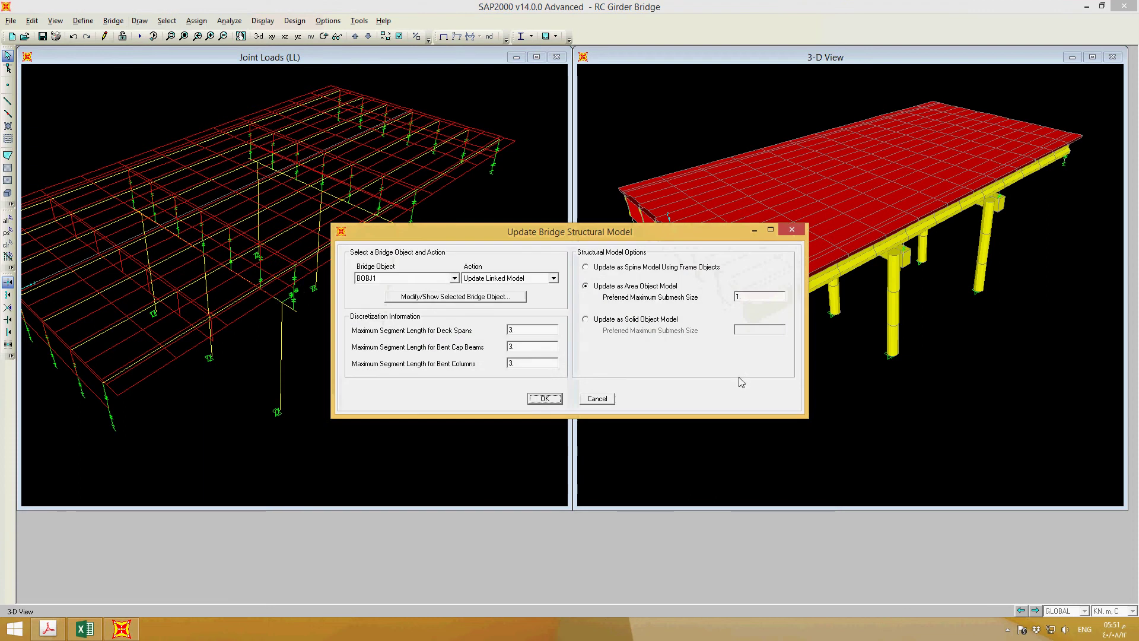
click(638, 268)
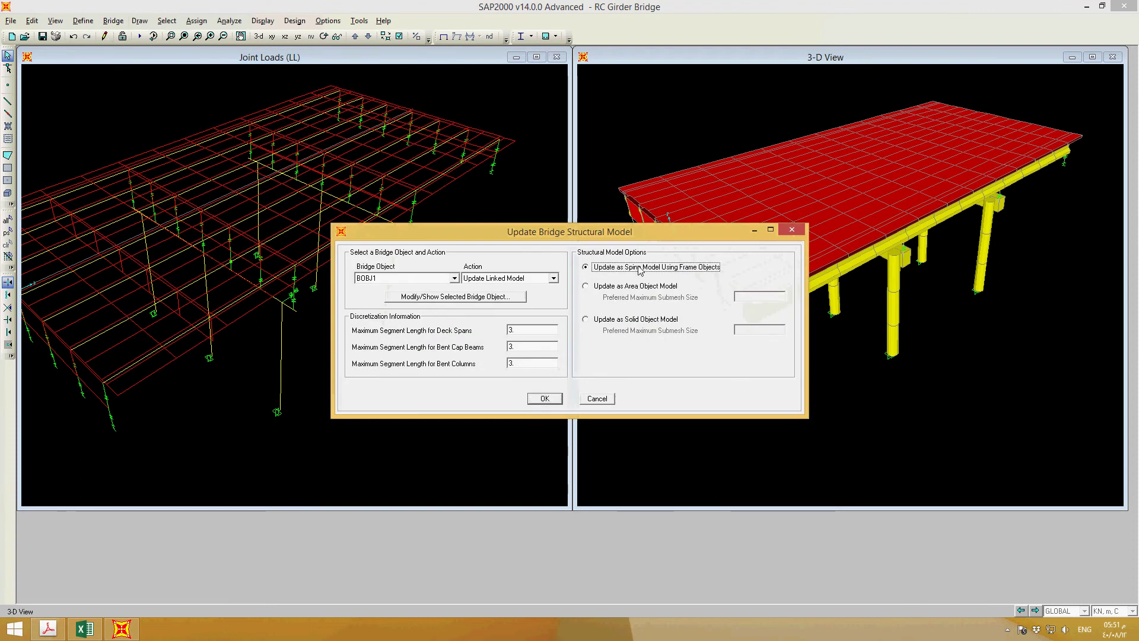
click(554, 401)
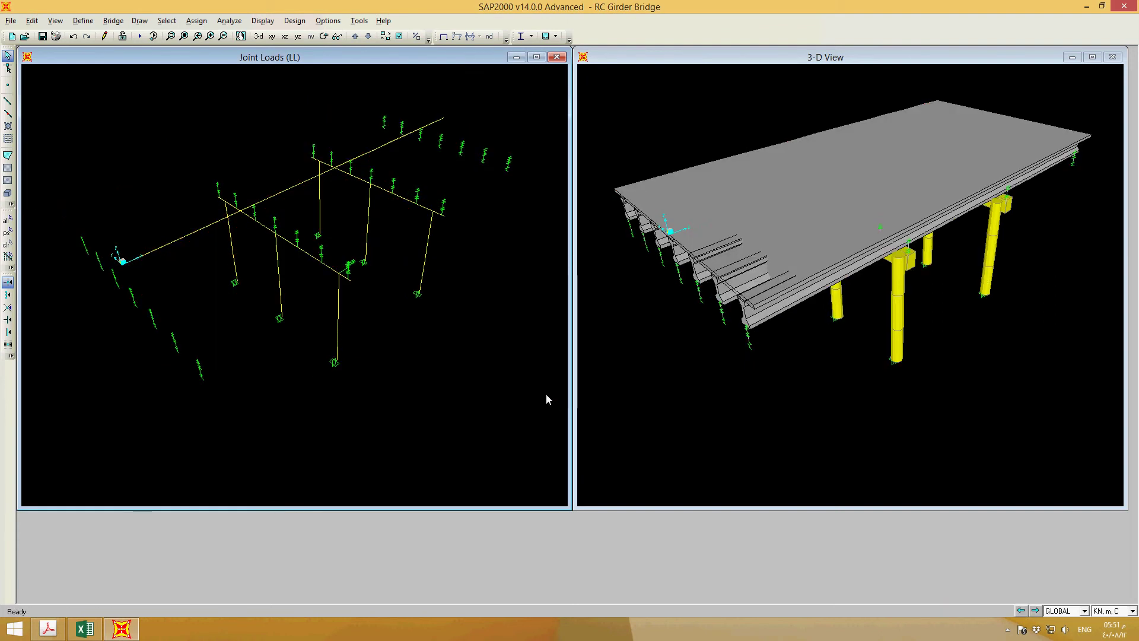
Run the analysis for the load cases set to run and close its completion report.
click(140, 36)
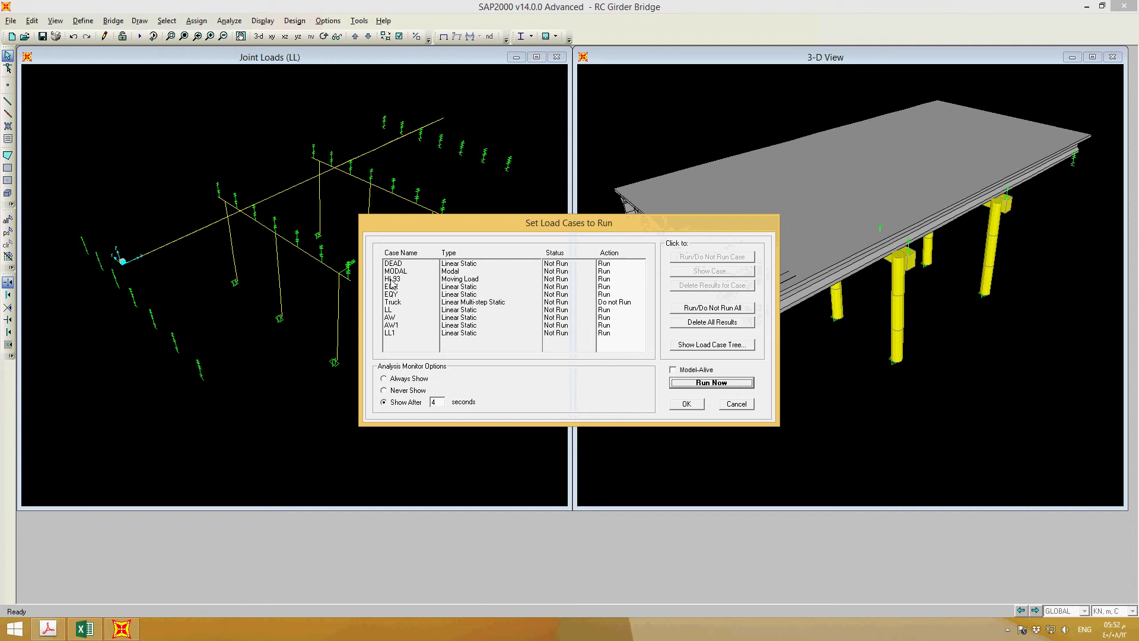
click(696, 386)
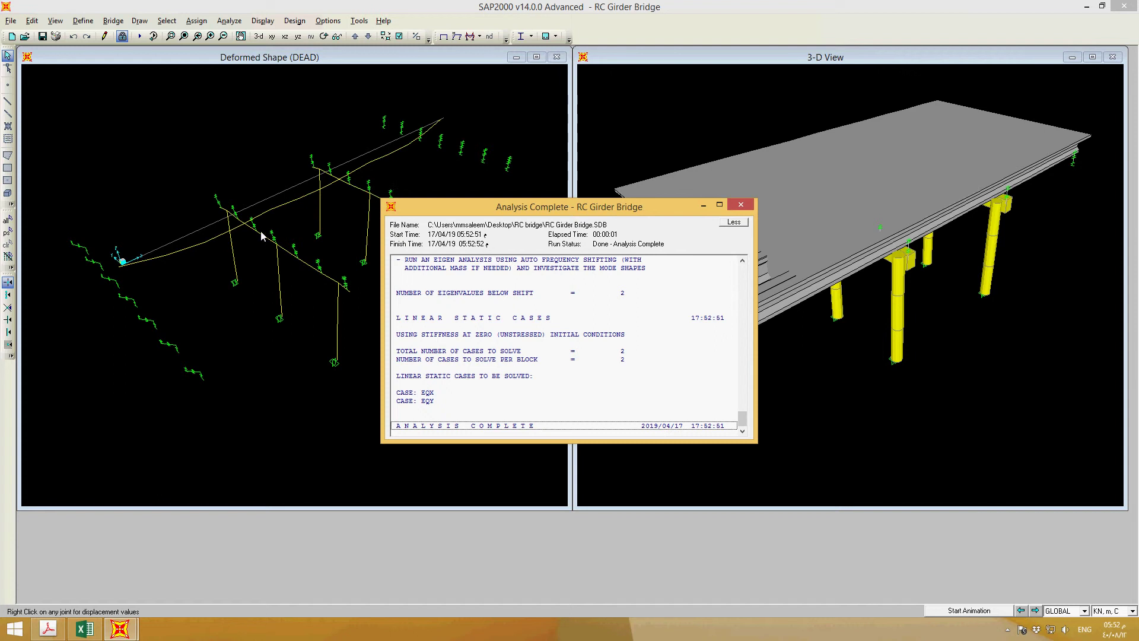
mouse_move(340, 286)
click(741, 205)
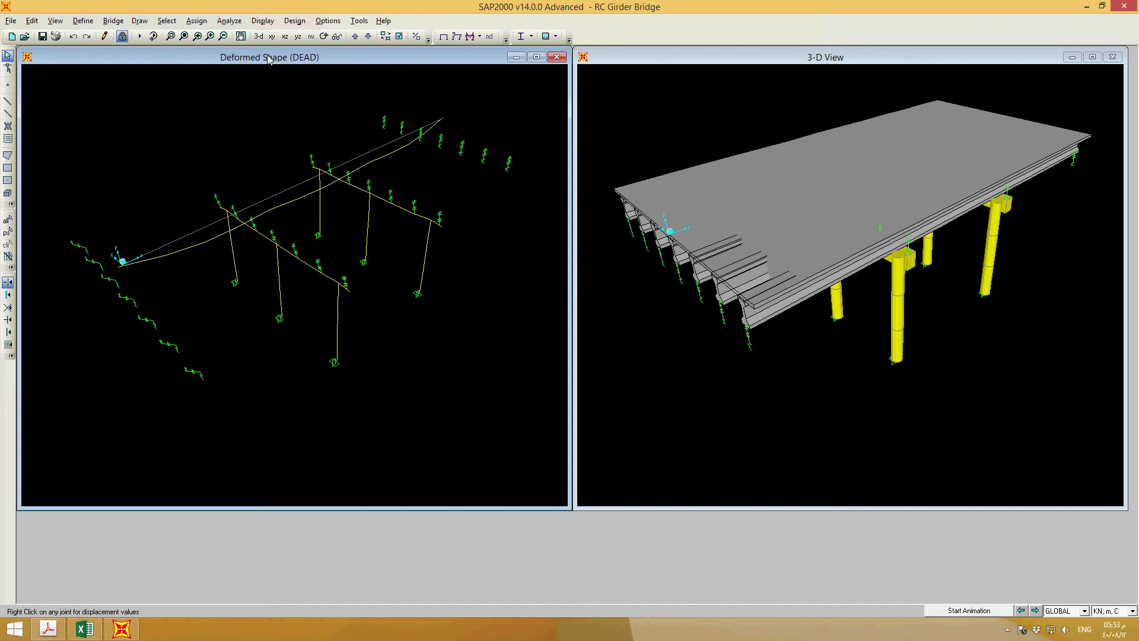
Review the design code and the plastic-hinge type options for seismic design in the bridge design preferences.
click(288, 22)
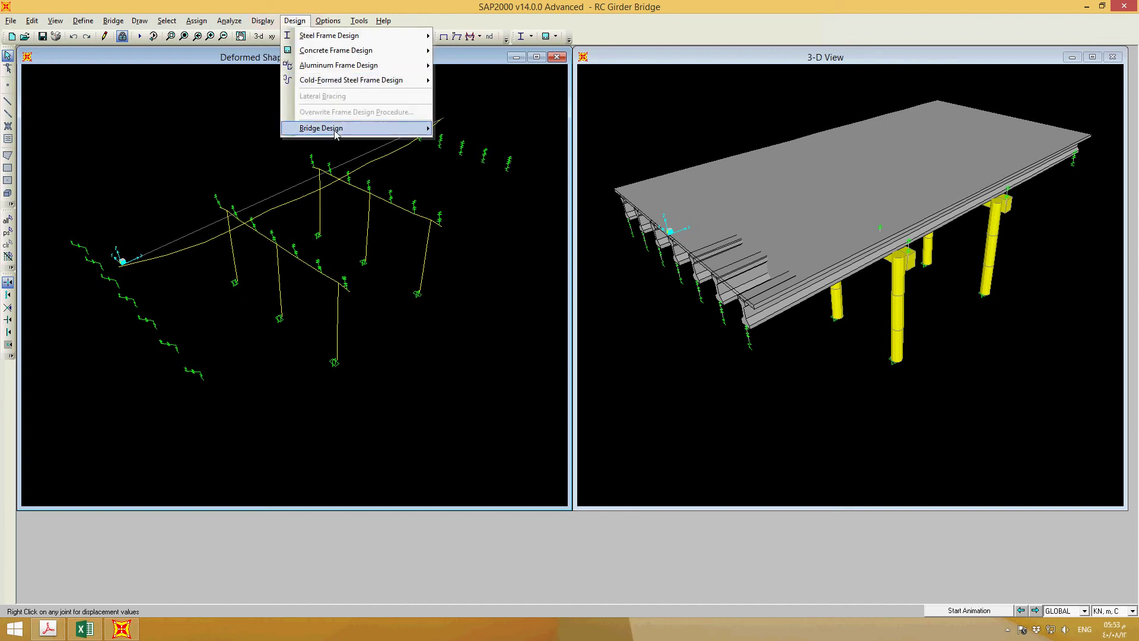
mouse_move(335, 131)
click(466, 129)
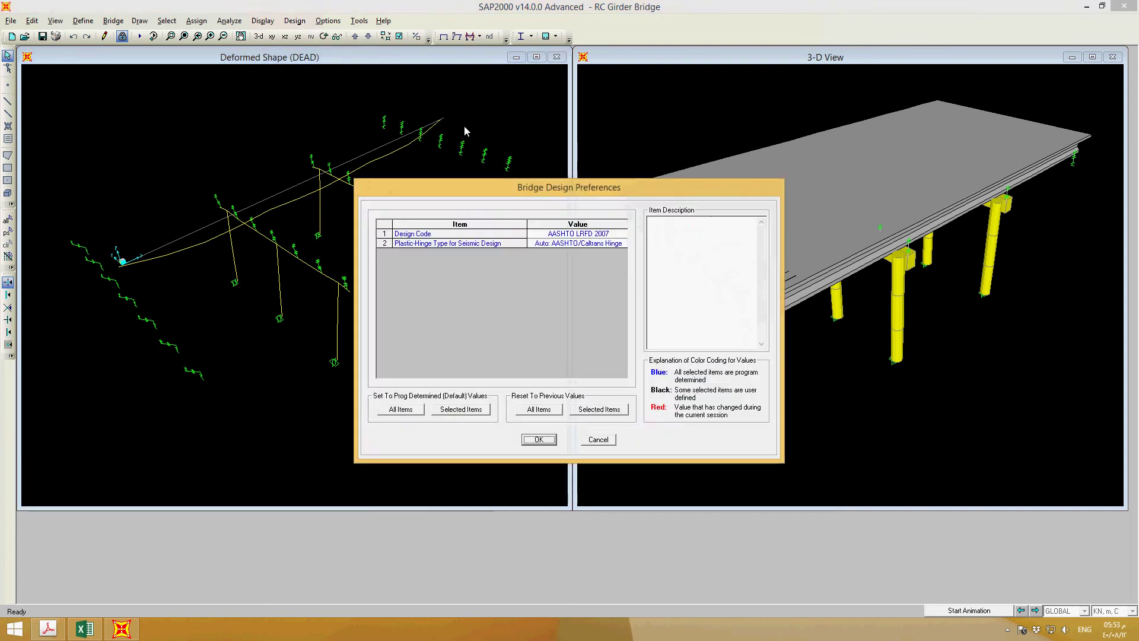
click(598, 235)
click(598, 235)
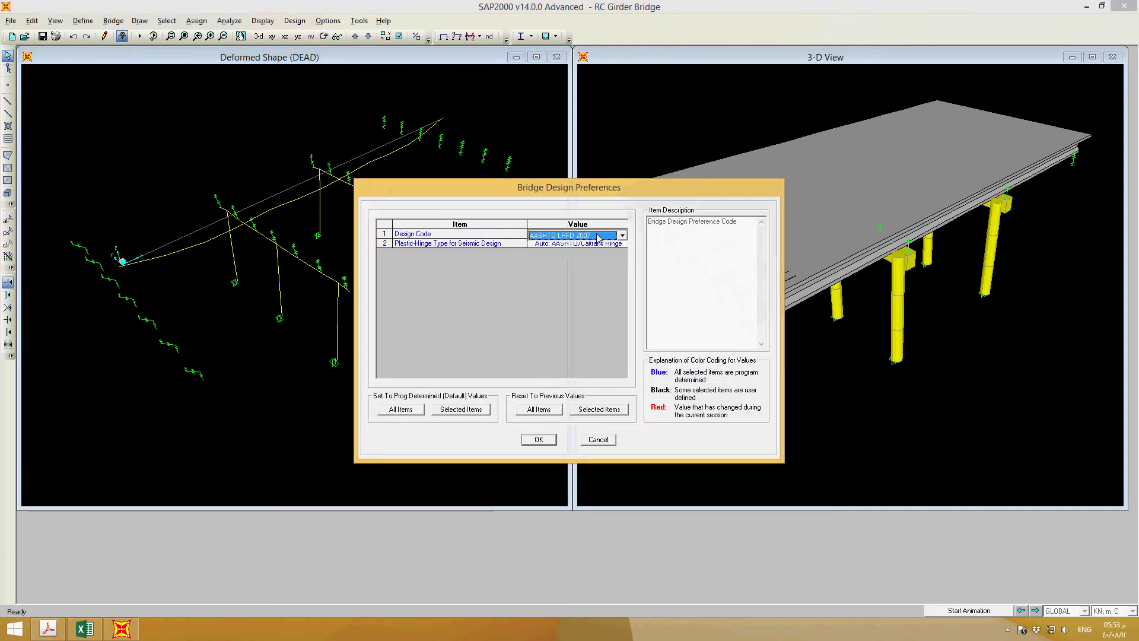
key(Down)
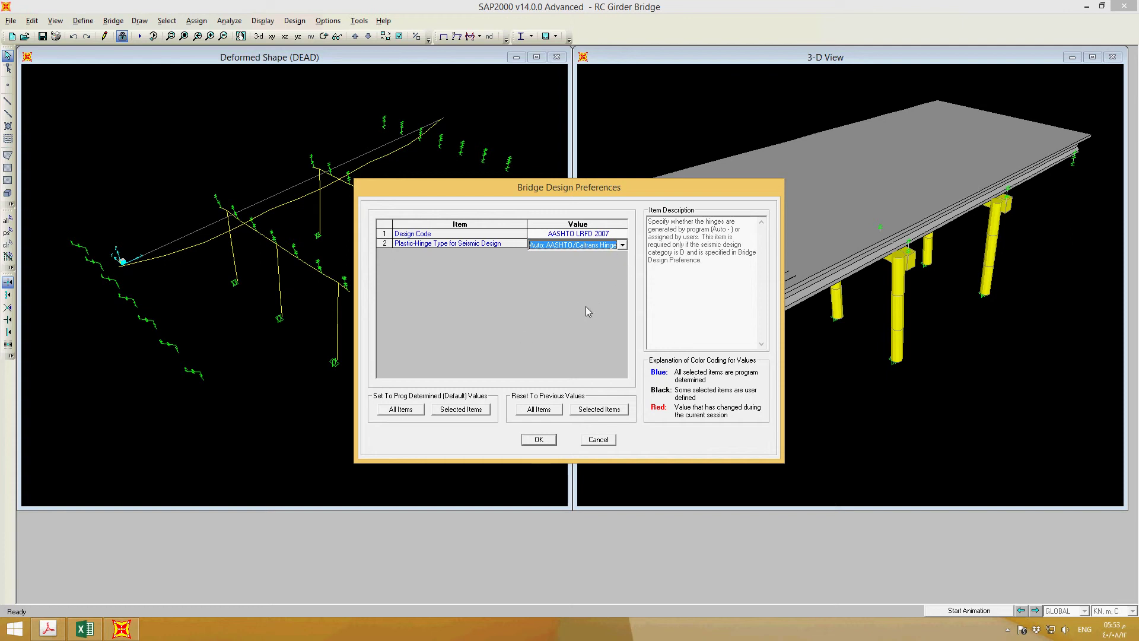
click(605, 245)
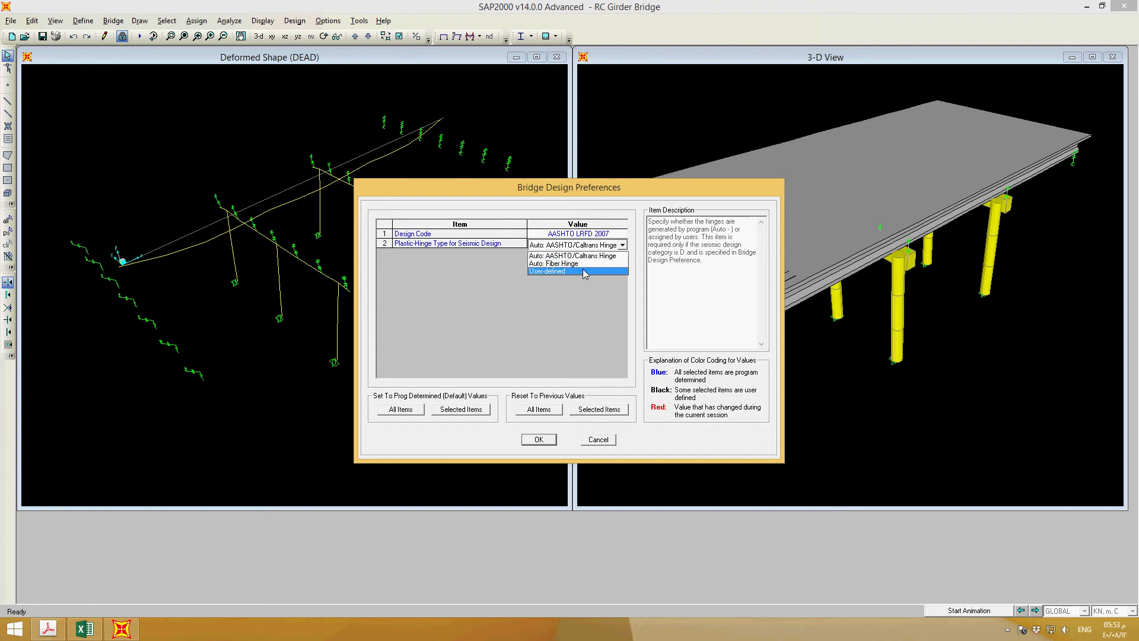
click(575, 303)
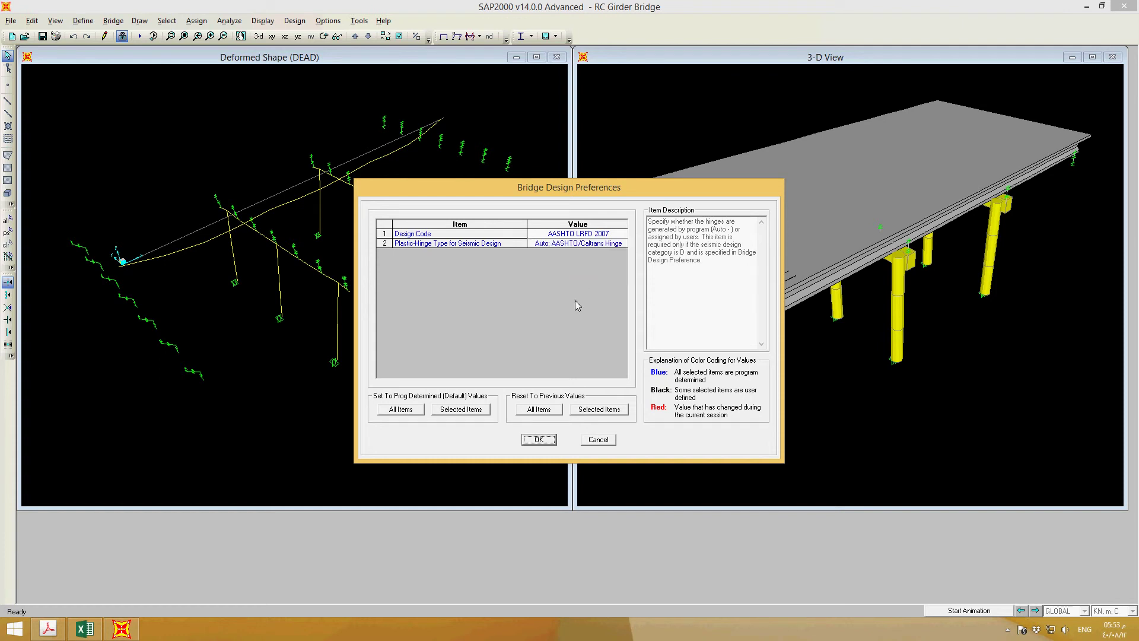
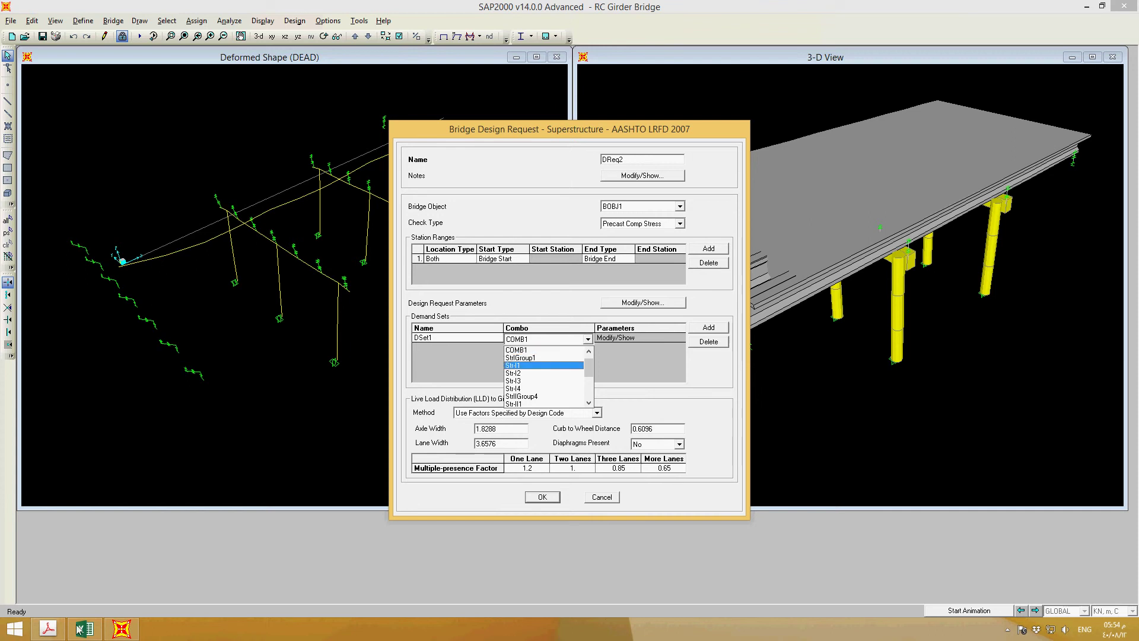
Consult the AASHTO load combinations table in Adobe Acrobat, and add a second demand set with a Strength I combination to superstructure design request DReq2.
click(48, 629)
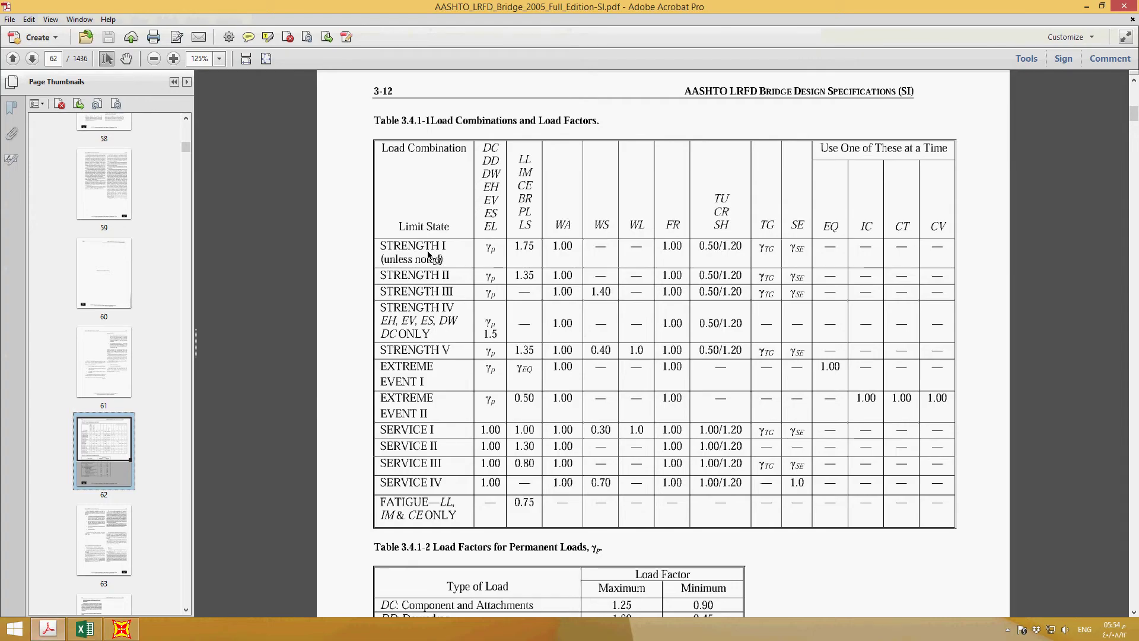
click(122, 629)
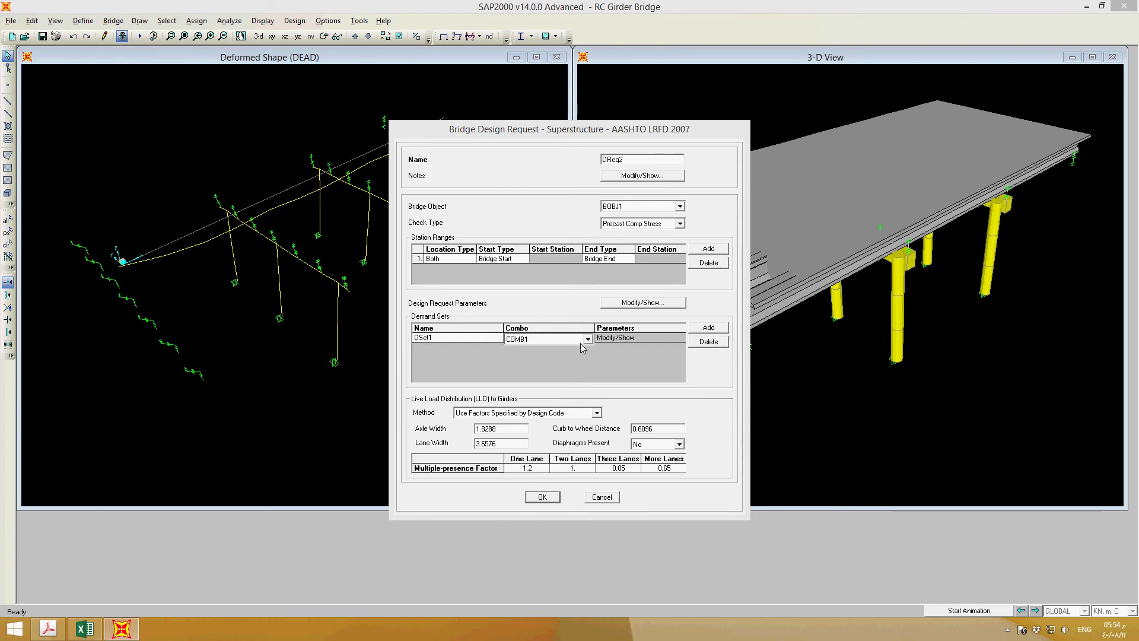
click(708, 327)
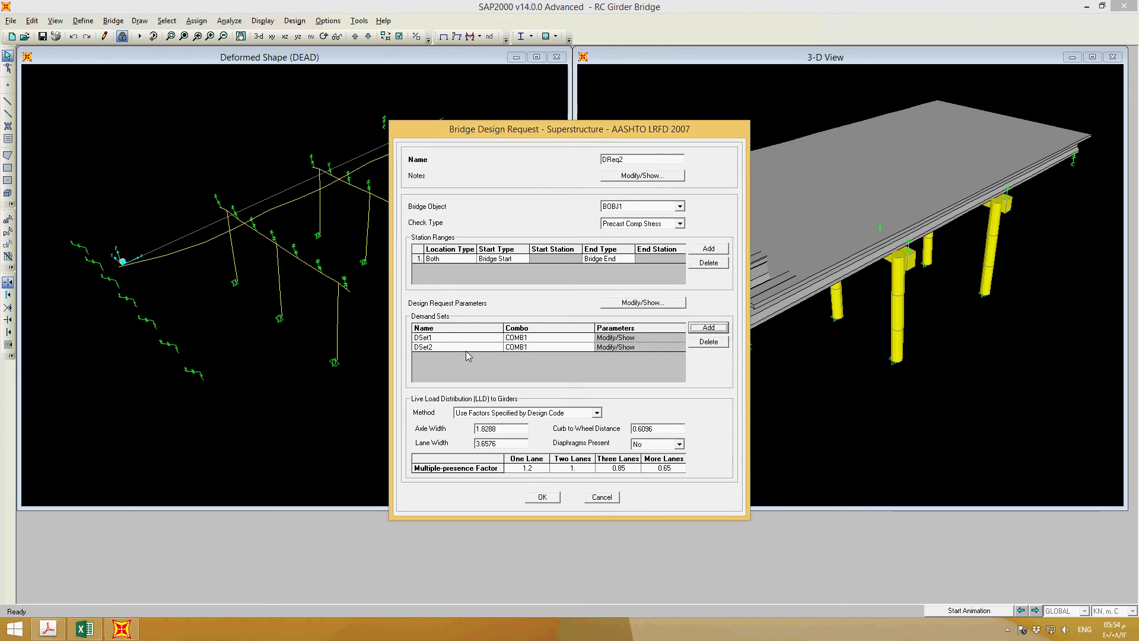
click(531, 349)
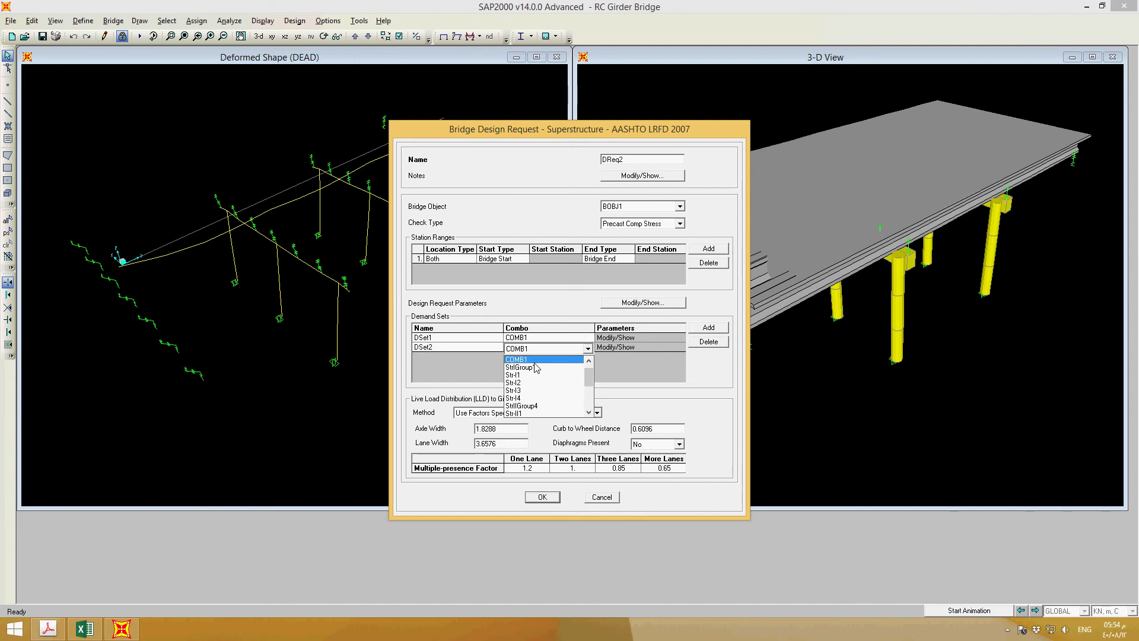
click(536, 367)
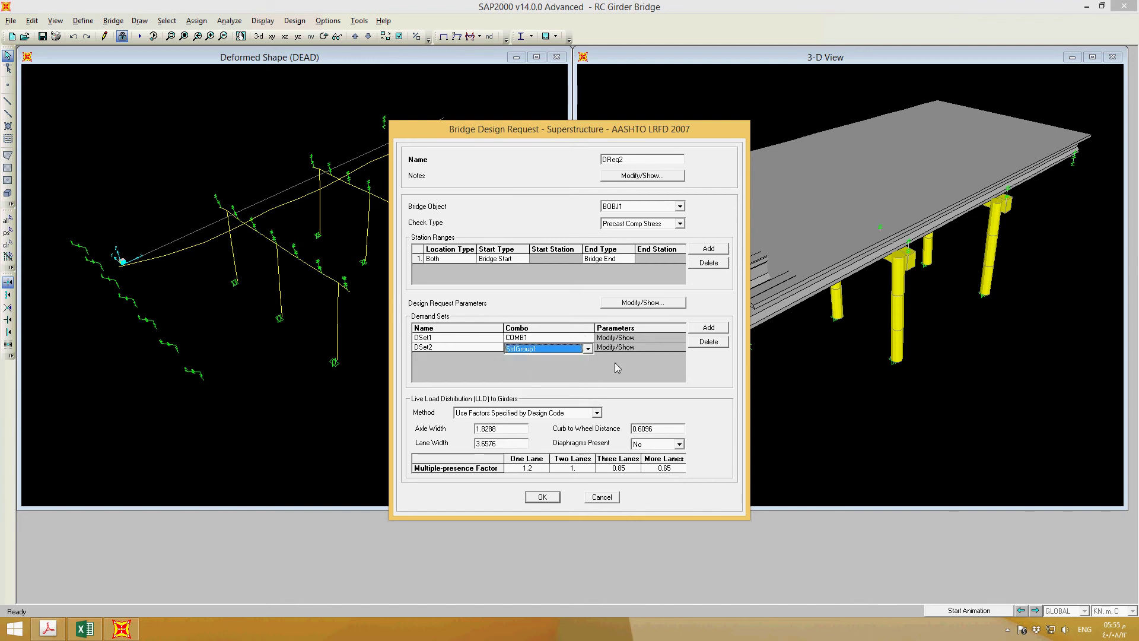
click(588, 349)
click(533, 373)
Look up the multiple presence factors table in the AASHTO LRFD document in Adobe Acrobat, and return to SAP2000.
click(48, 632)
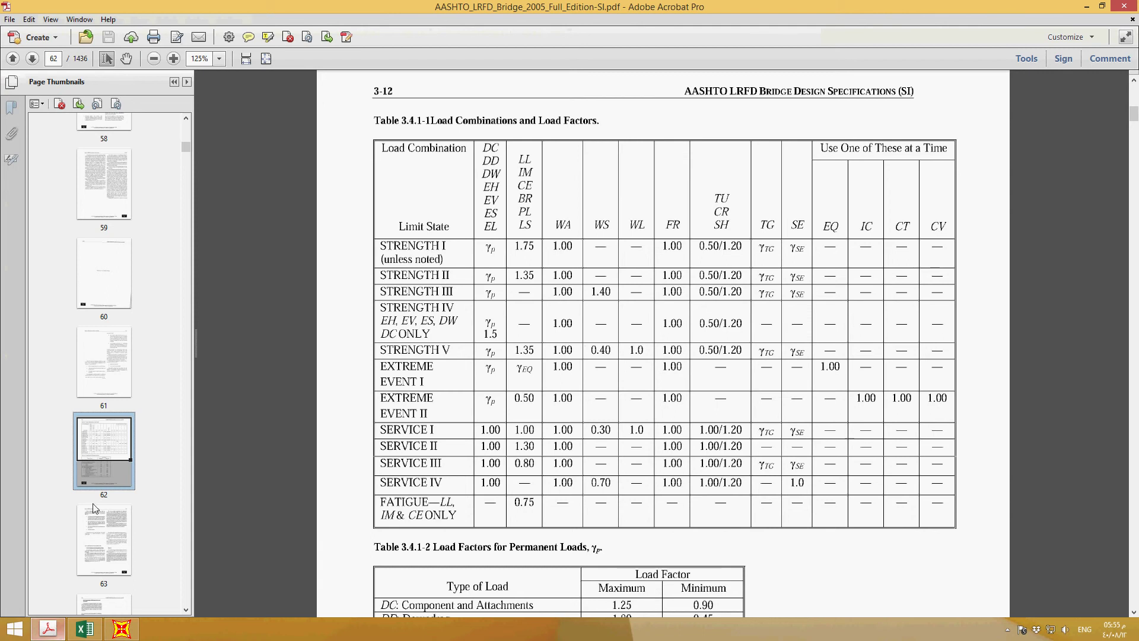
scroll(124, 574, down, 3)
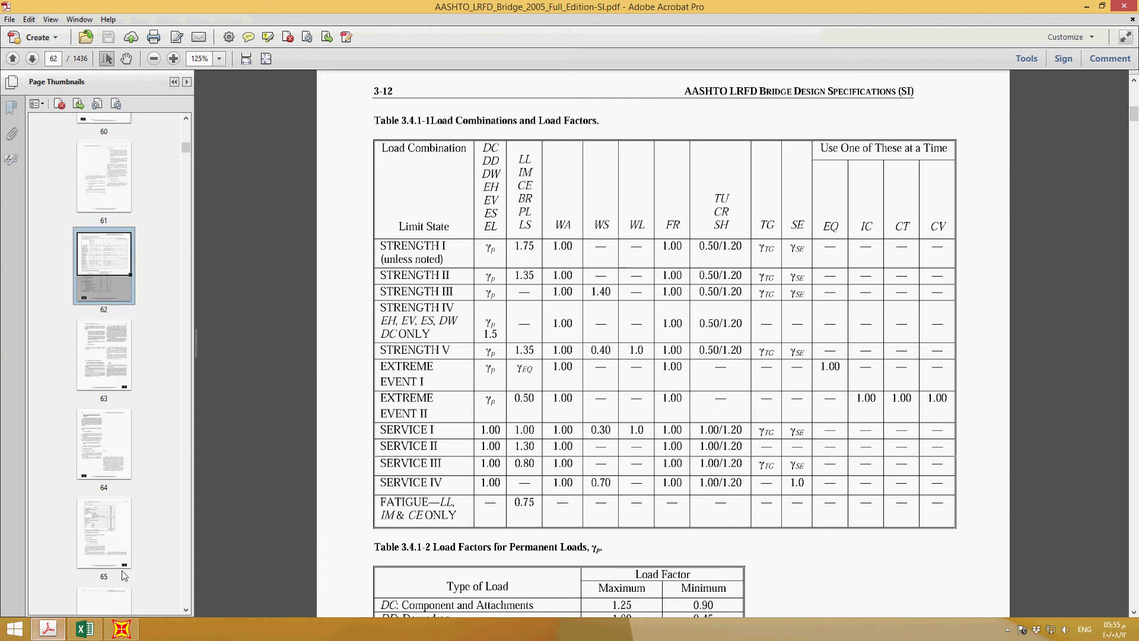
click(111, 538)
scroll(115, 542, down, 3)
scroll(115, 541, down, 2)
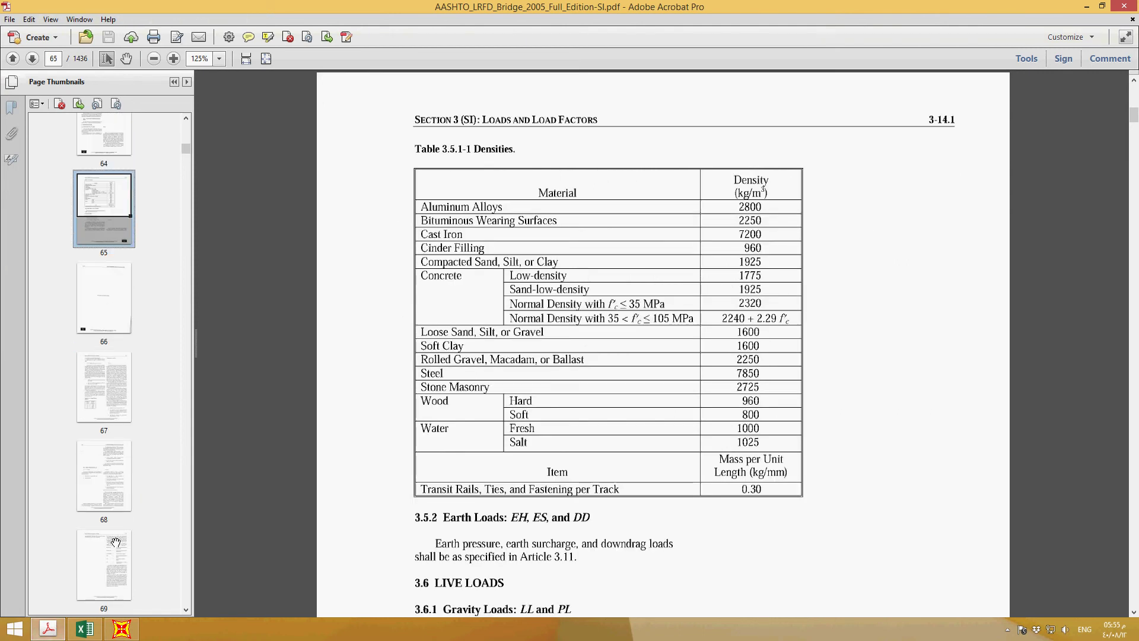
click(110, 384)
scroll(617, 482, down, 4)
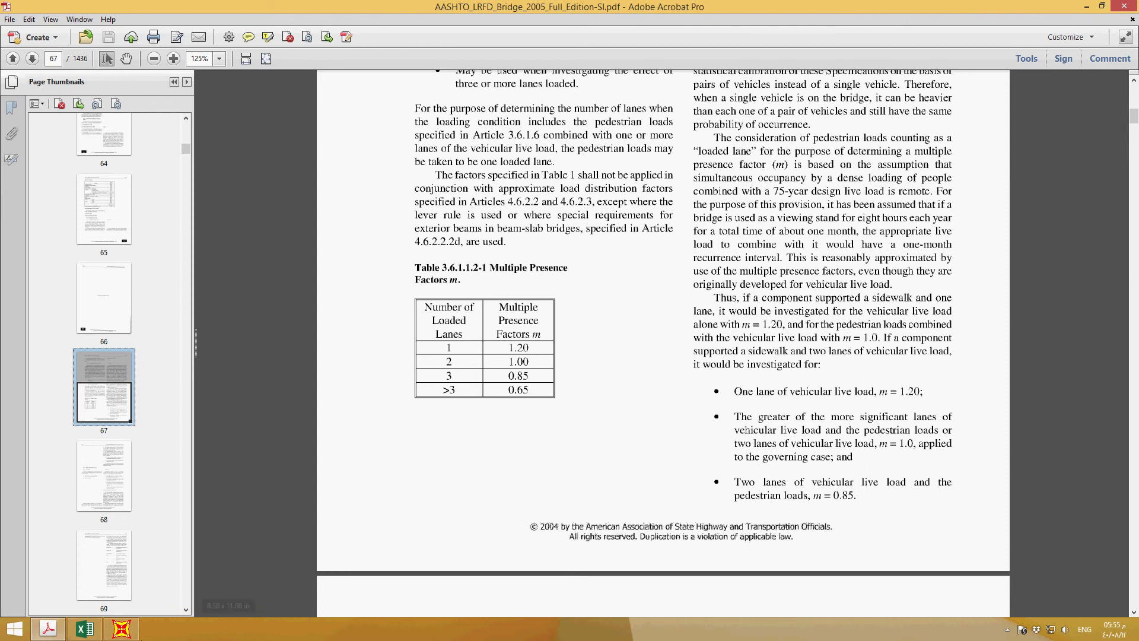
click(122, 628)
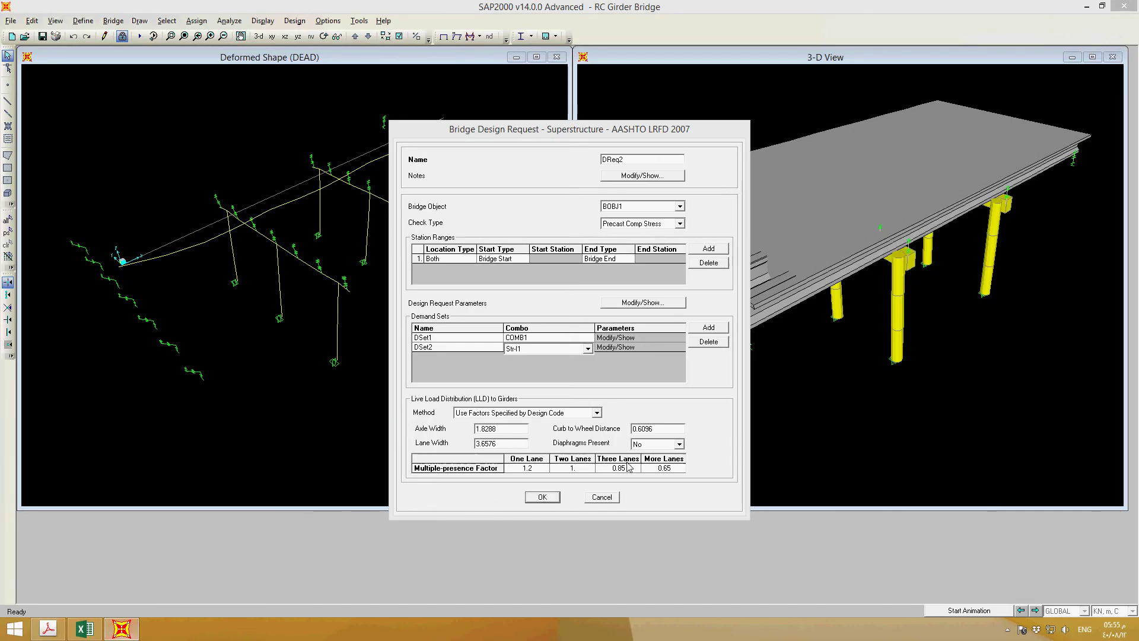
Set DReq2's axle width to 1.80, lane width to 3.6, curb to wheel distance to 0.3 and diaphragms present to Yes, and accept the design requests.
click(674, 433)
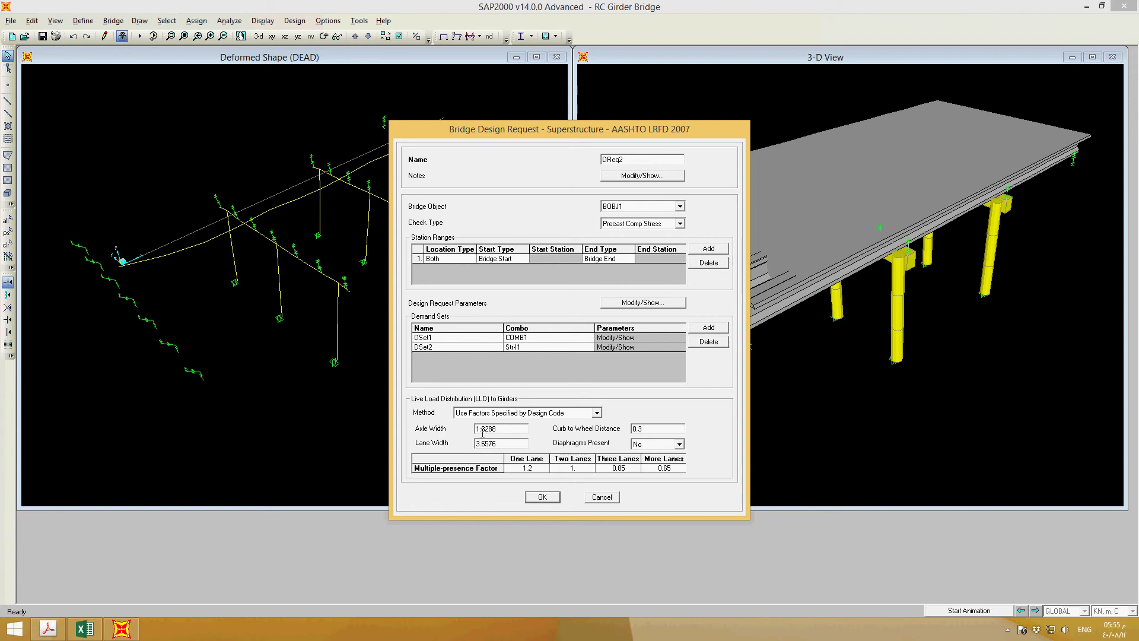
text(0)
click(680, 444)
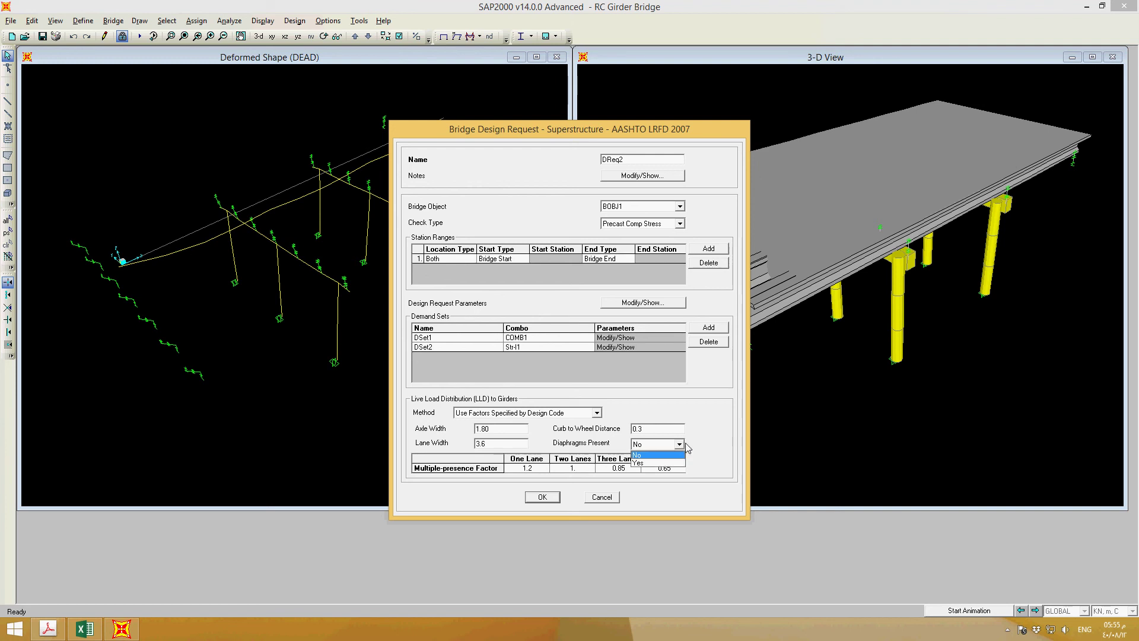
click(677, 462)
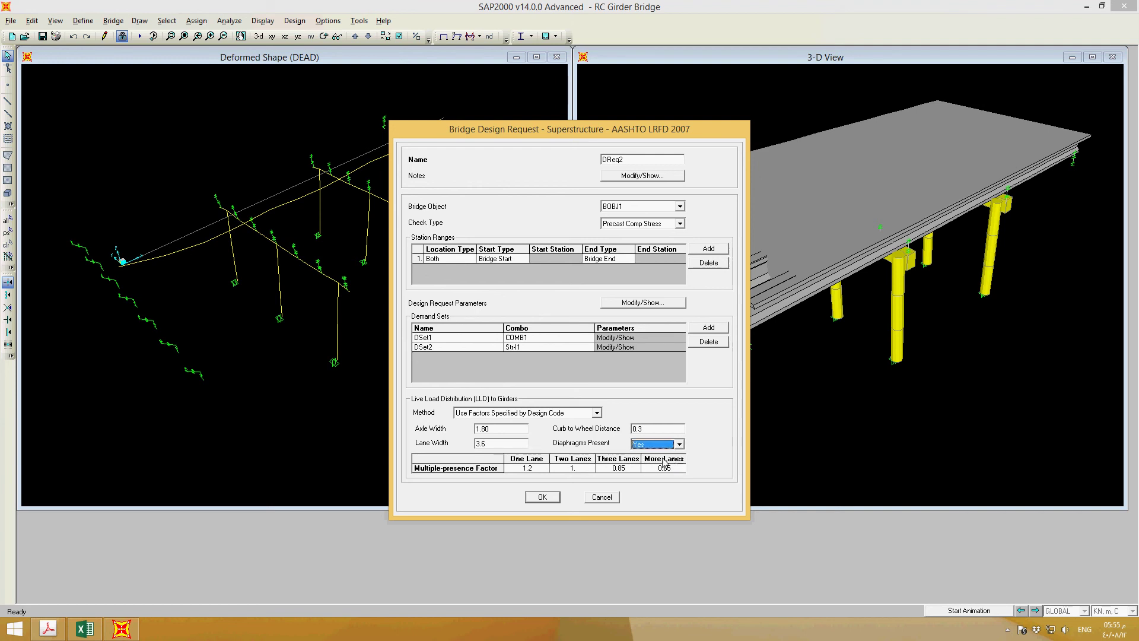
click(543, 497)
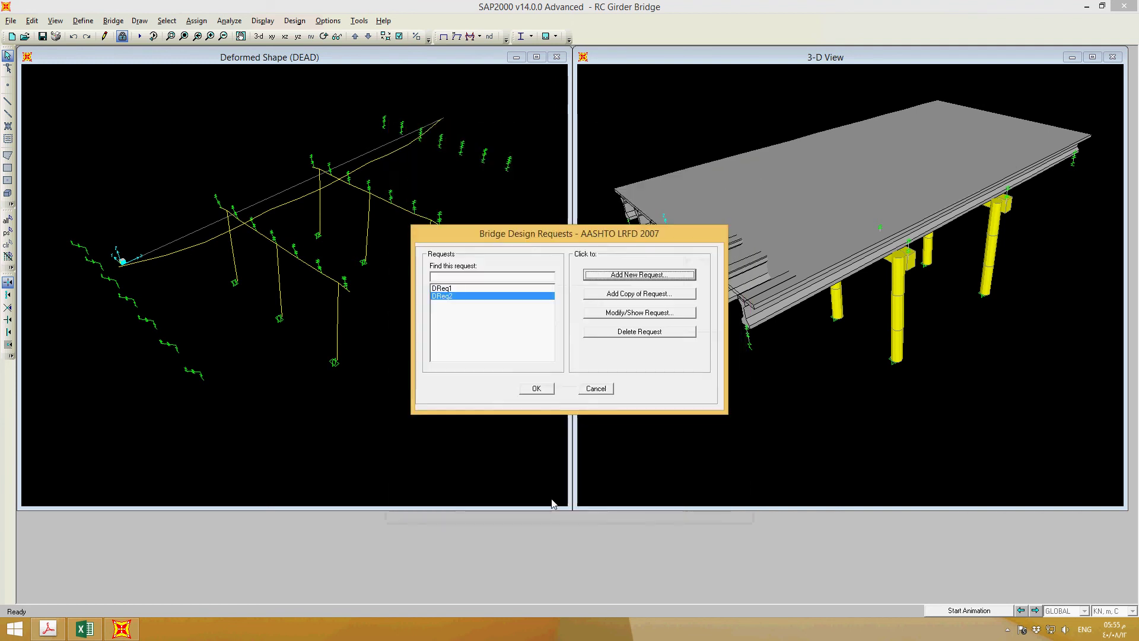
click(479, 297)
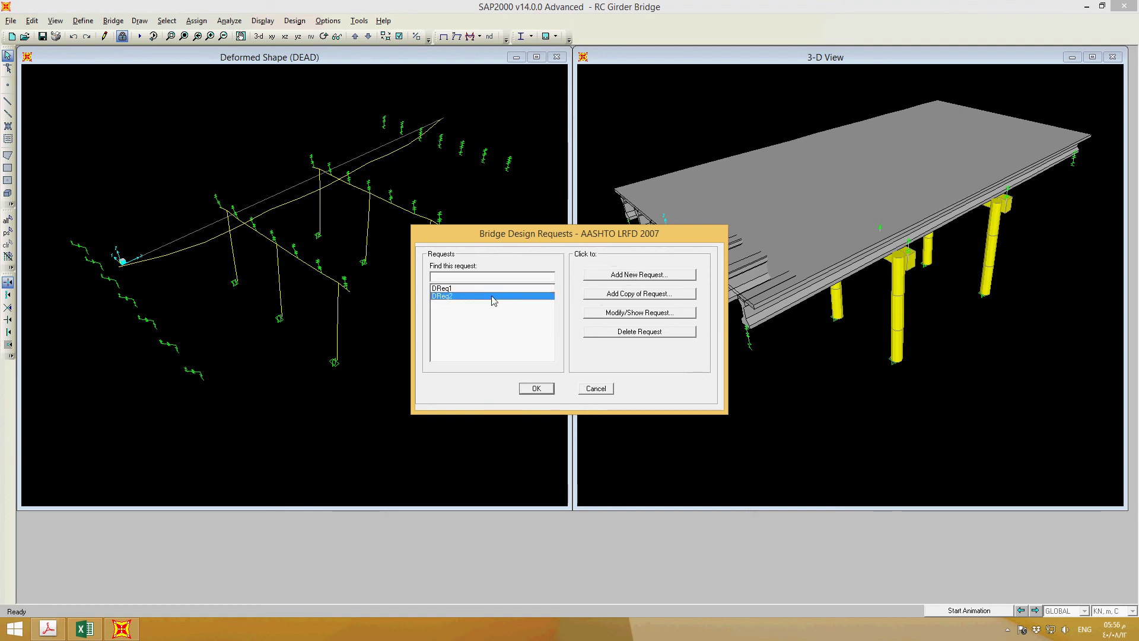
click(514, 289)
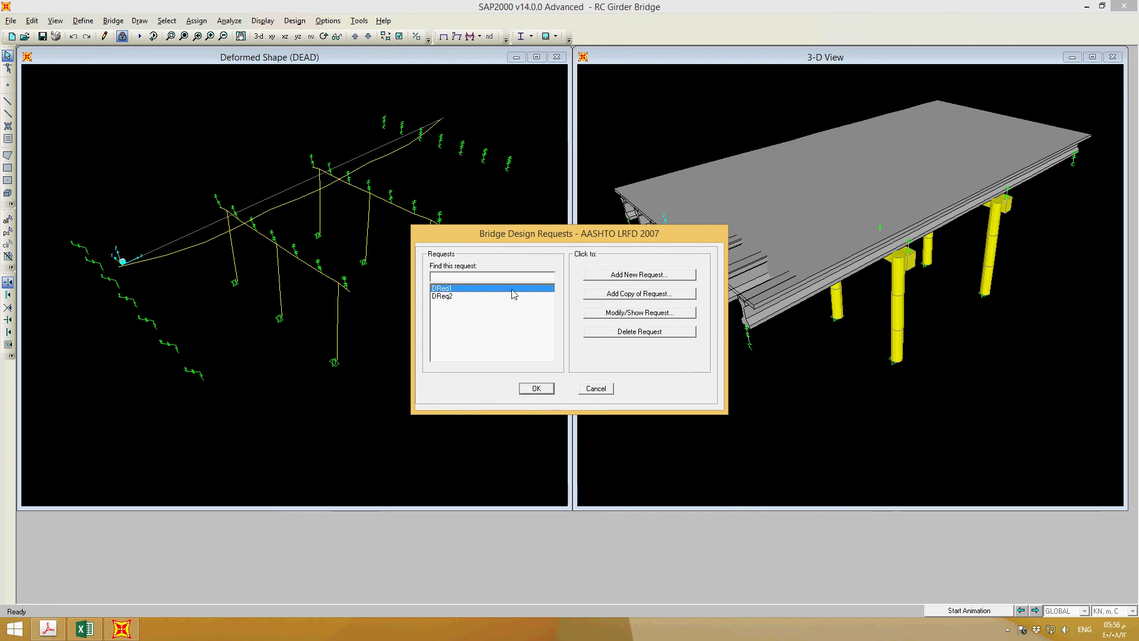
click(536, 390)
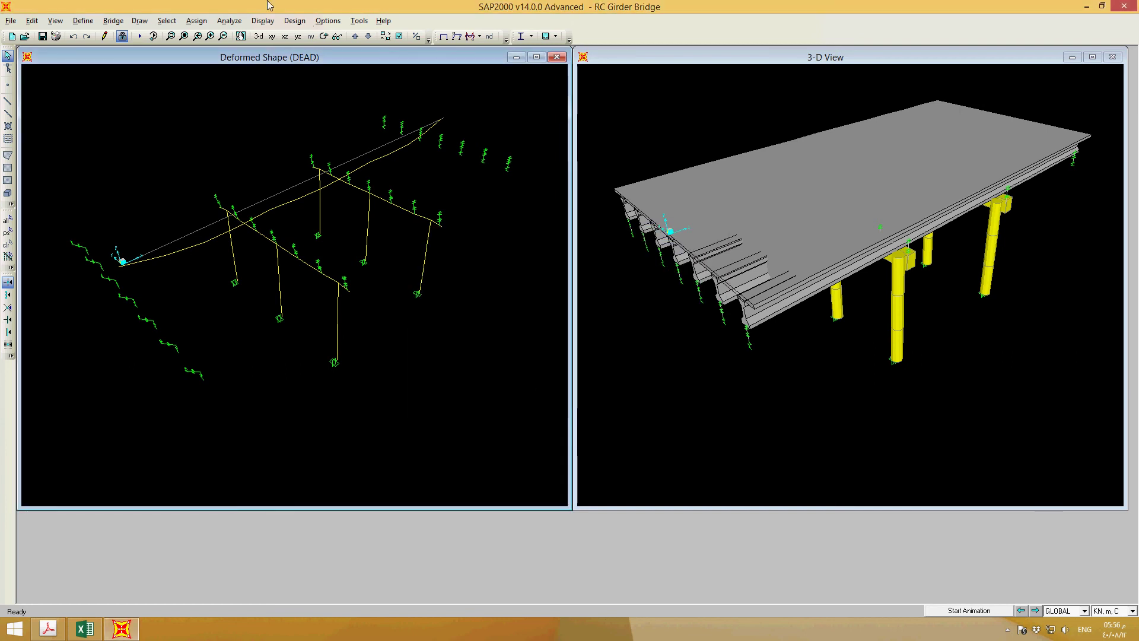
Try to run the superstructure bridge design for requests DReq1 and DReq2.
click(292, 21)
mouse_move(336, 129)
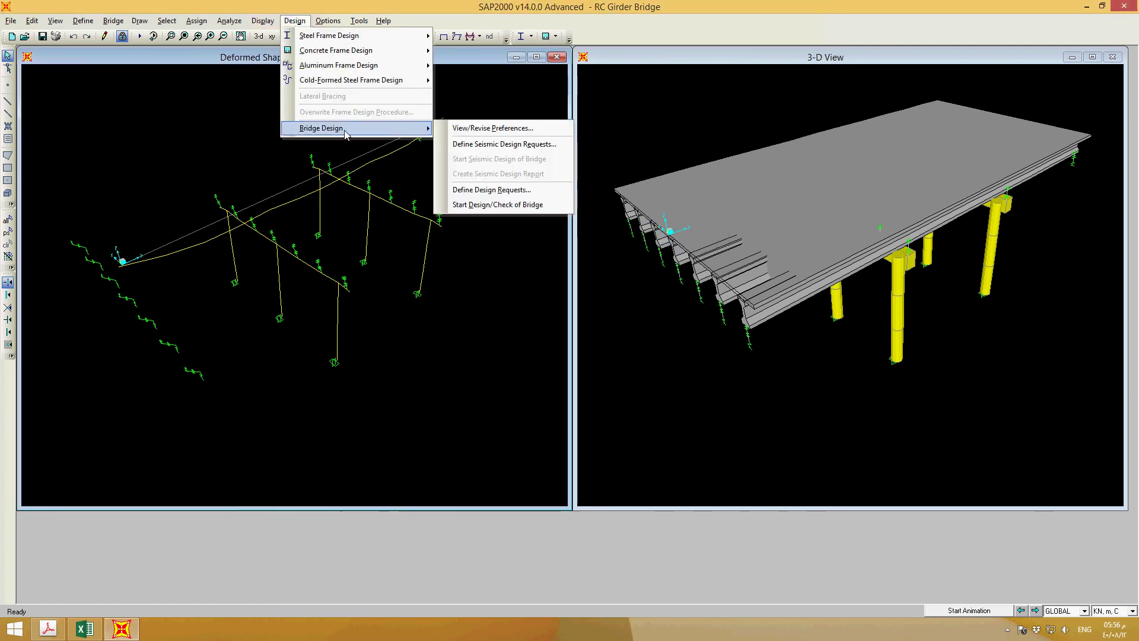
click(474, 205)
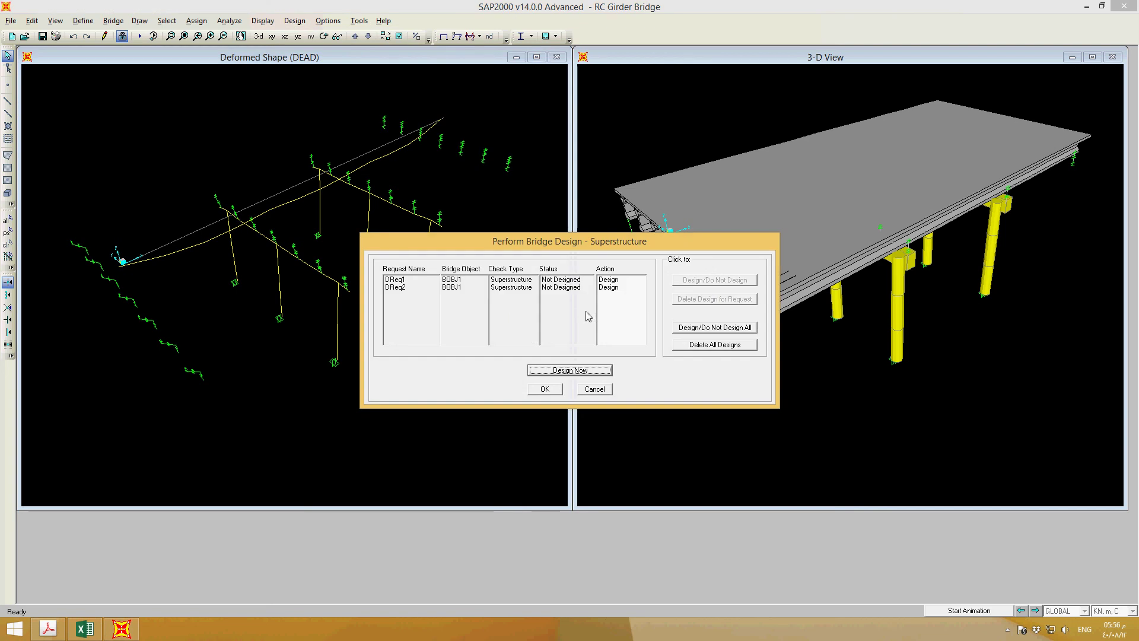
click(614, 282)
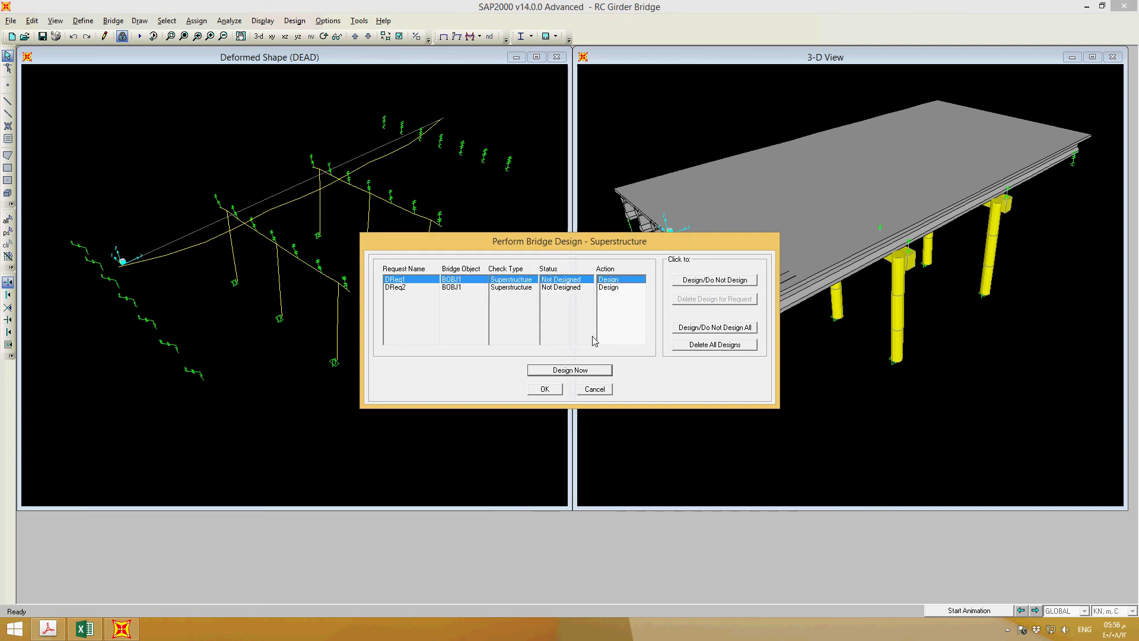
click(567, 371)
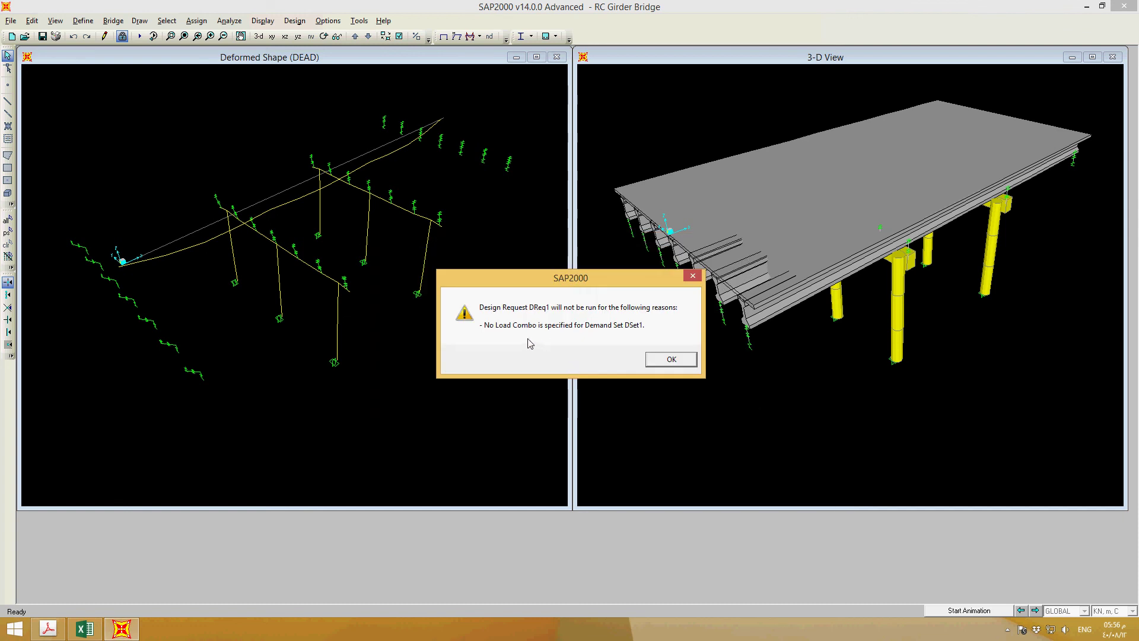
click(667, 359)
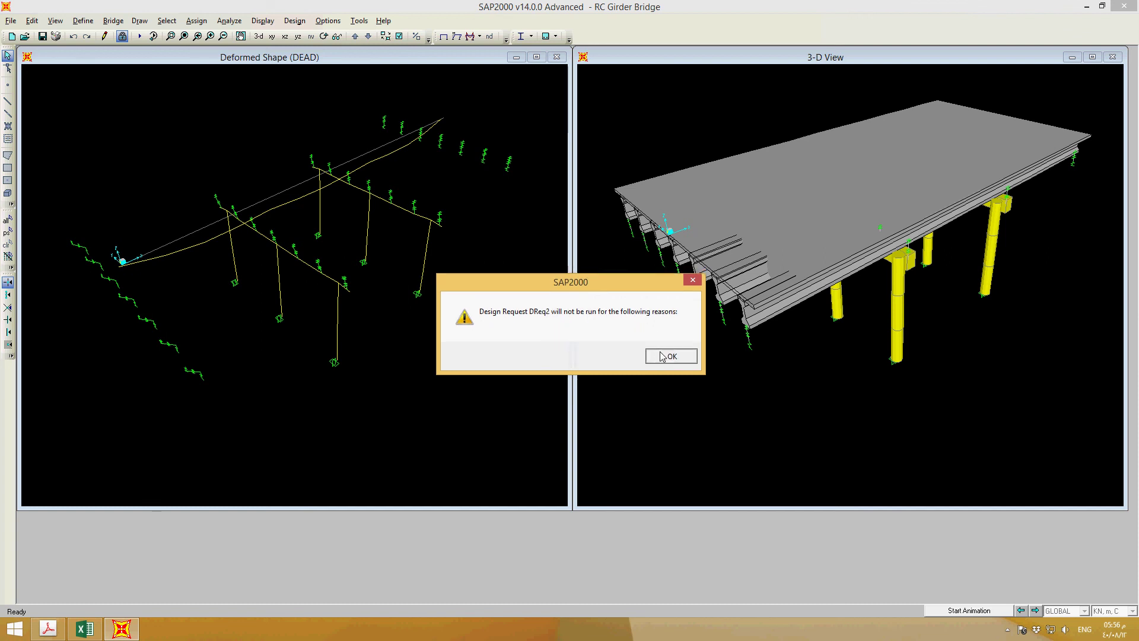
click(667, 357)
click(263, 20)
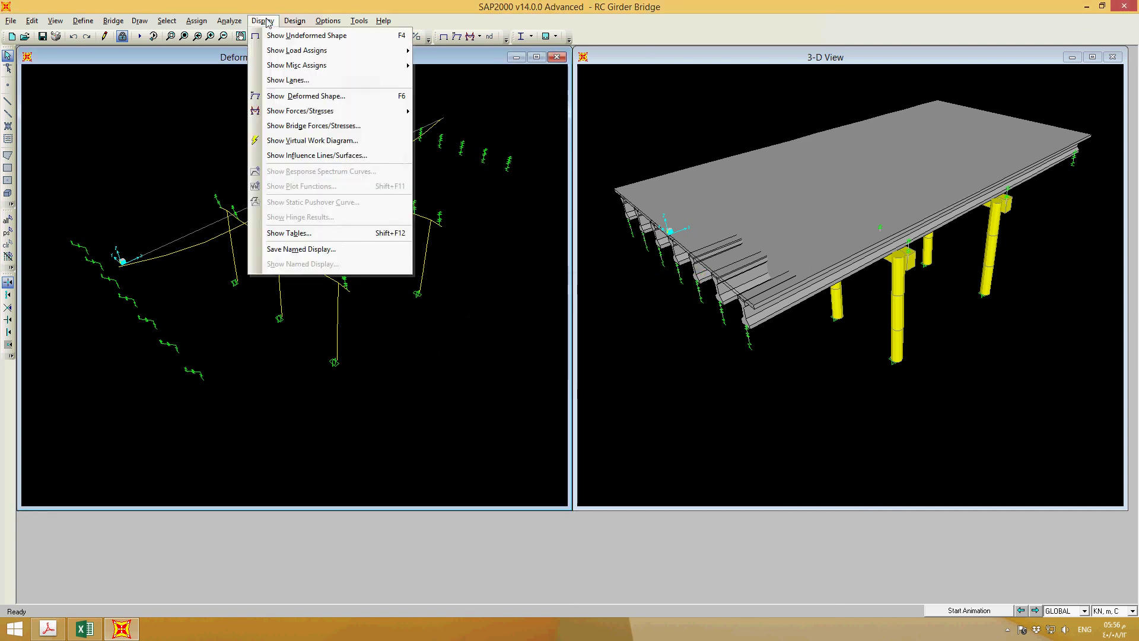
mouse_move(356, 128)
click(469, 128)
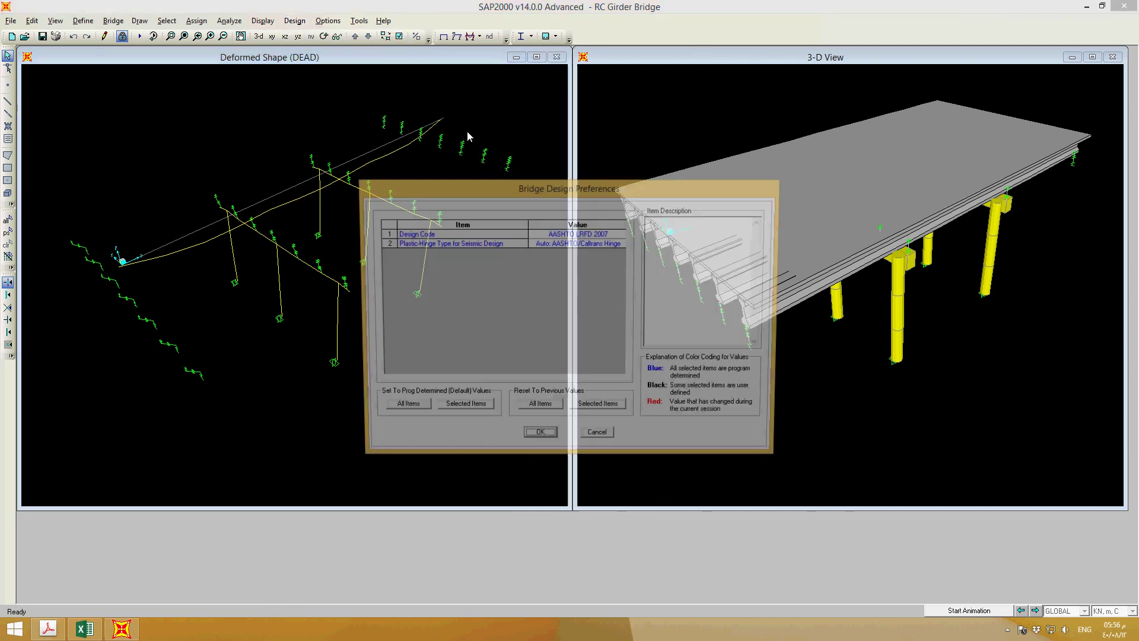
click(598, 439)
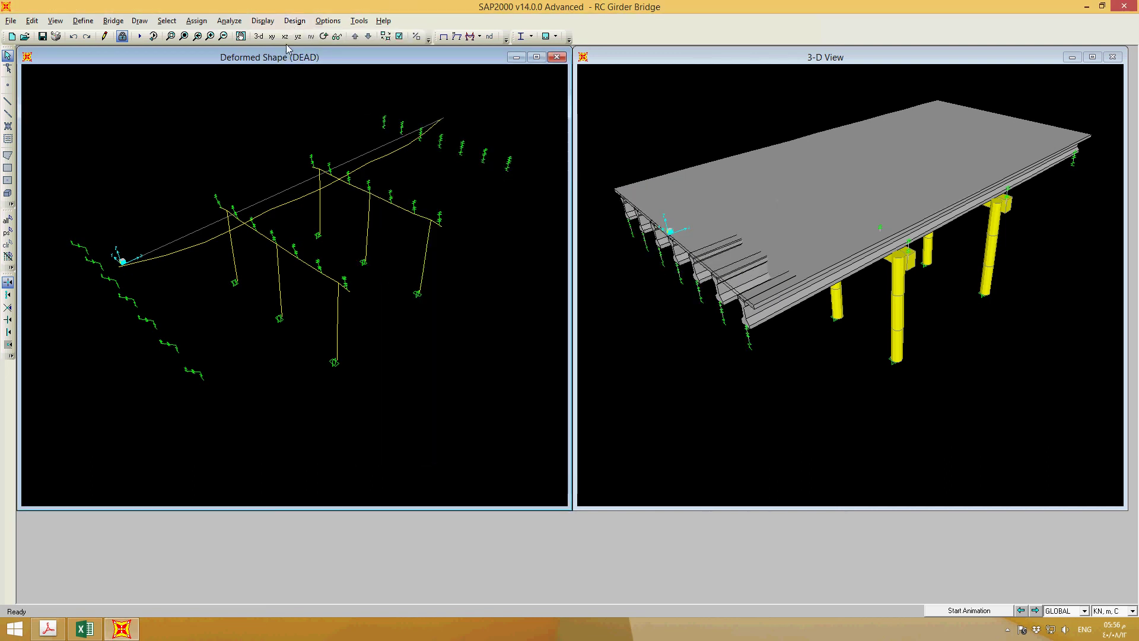
click(324, 37)
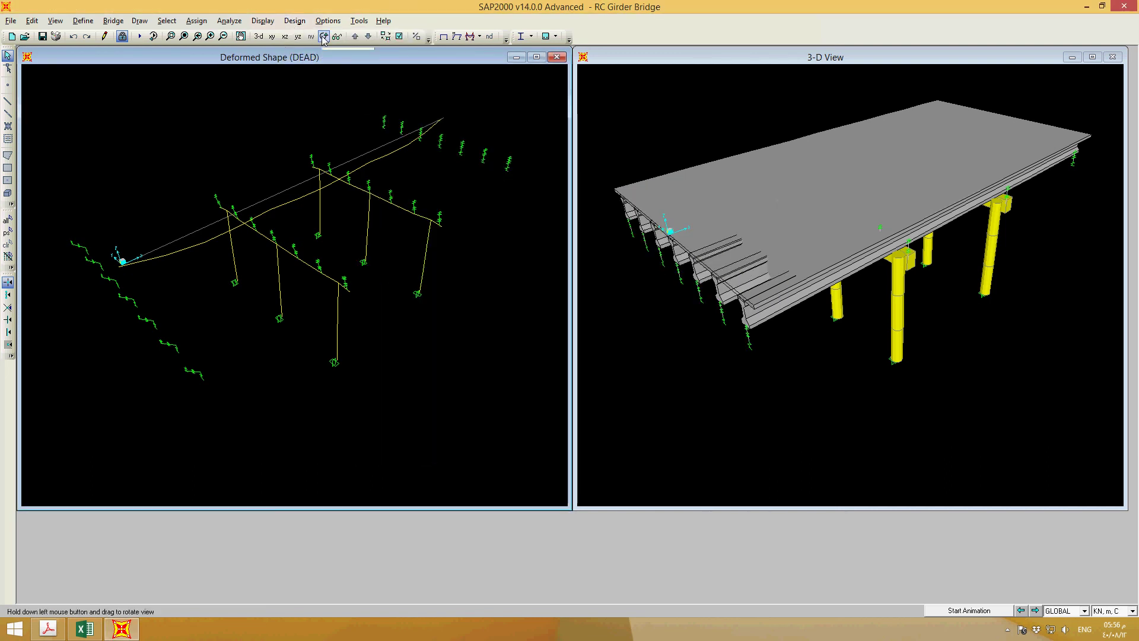
Change the check type of bridge design request DReq1 to Precast Comp Flexure.
click(294, 21)
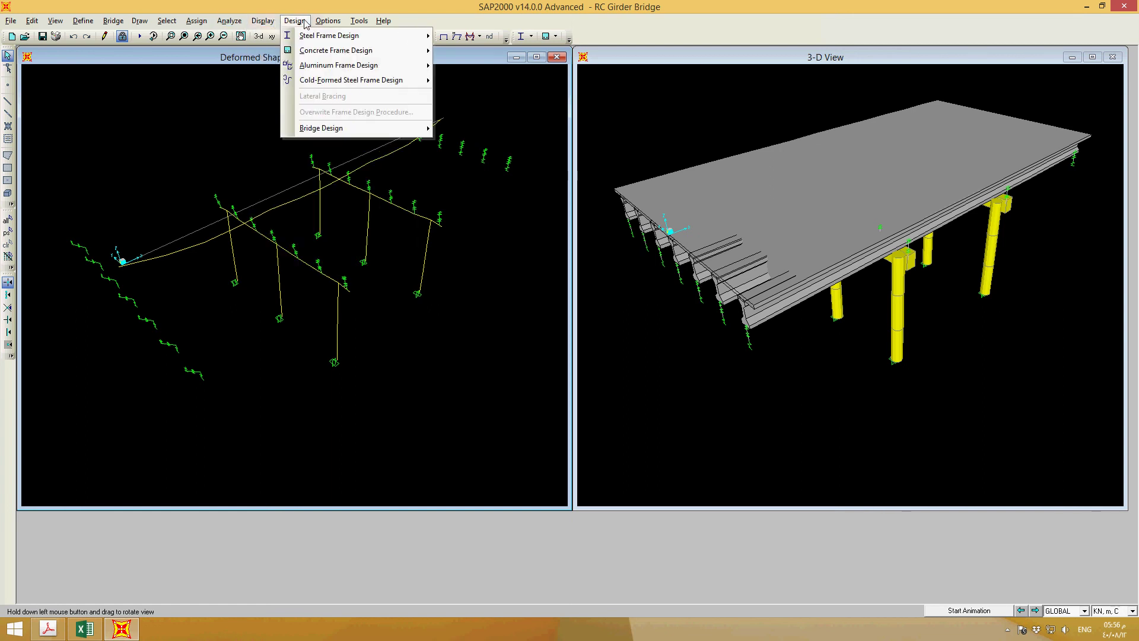
mouse_move(337, 129)
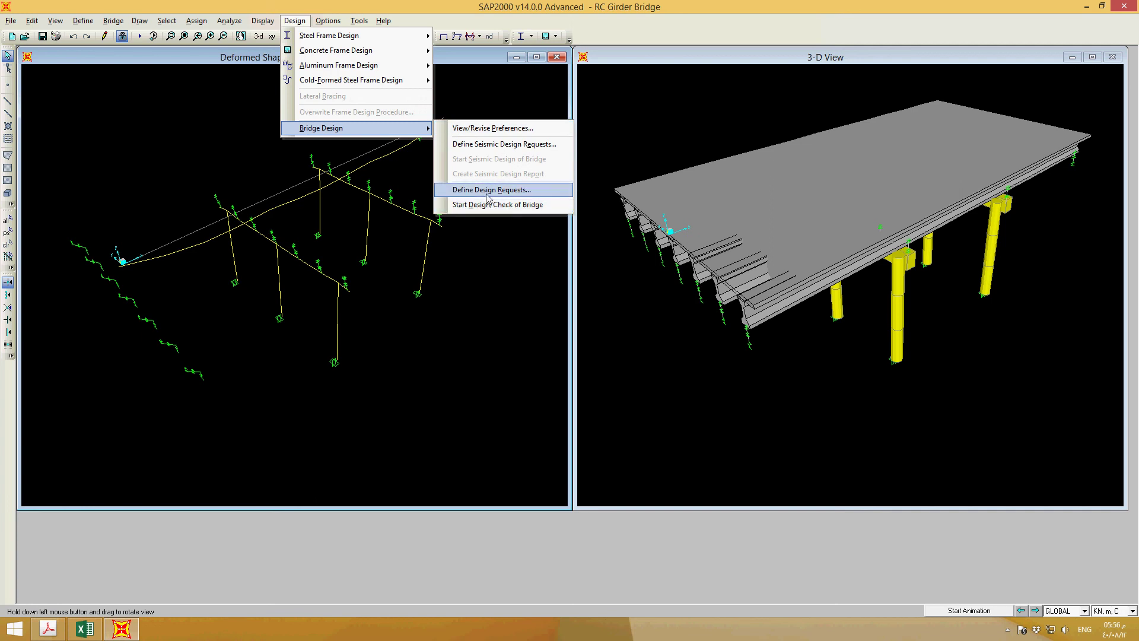
click(488, 190)
click(620, 312)
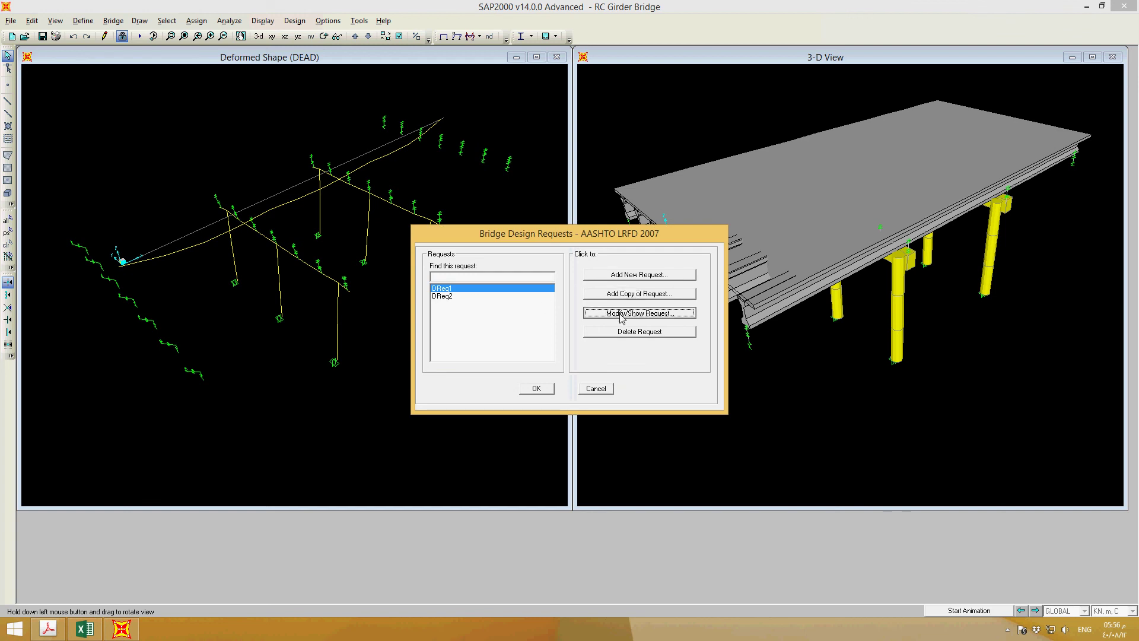
click(571, 260)
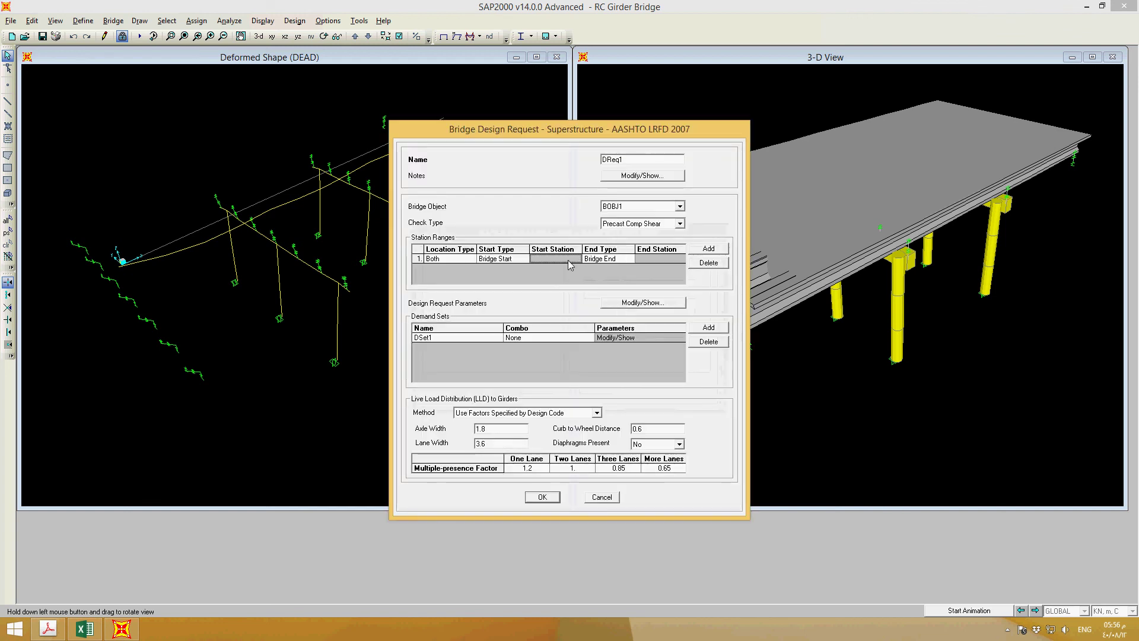
click(655, 224)
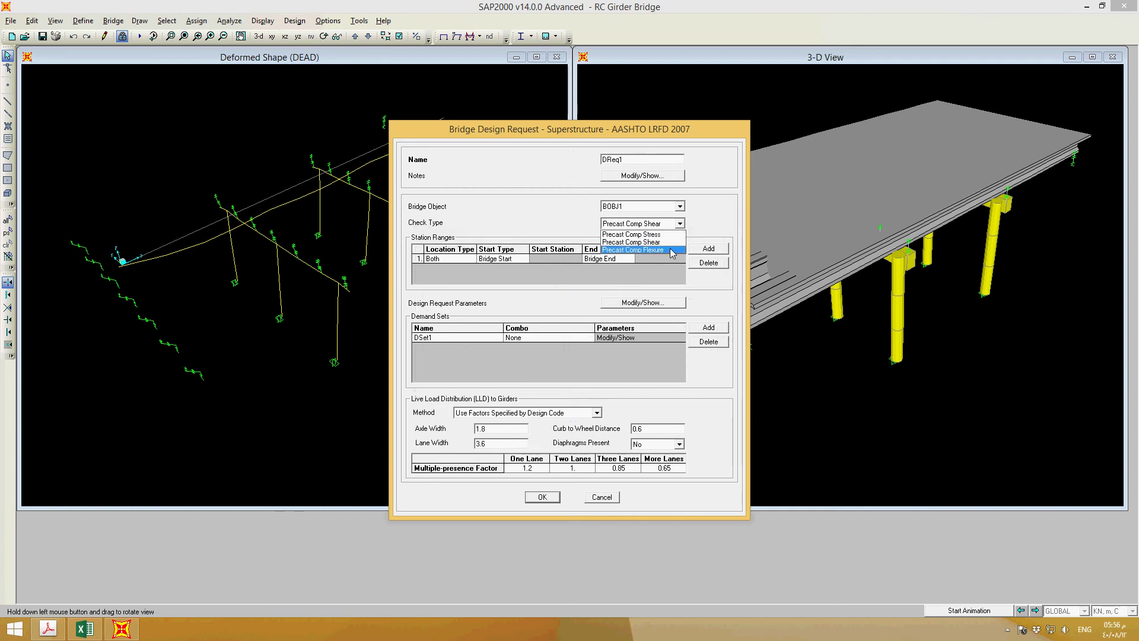
click(672, 250)
click(708, 248)
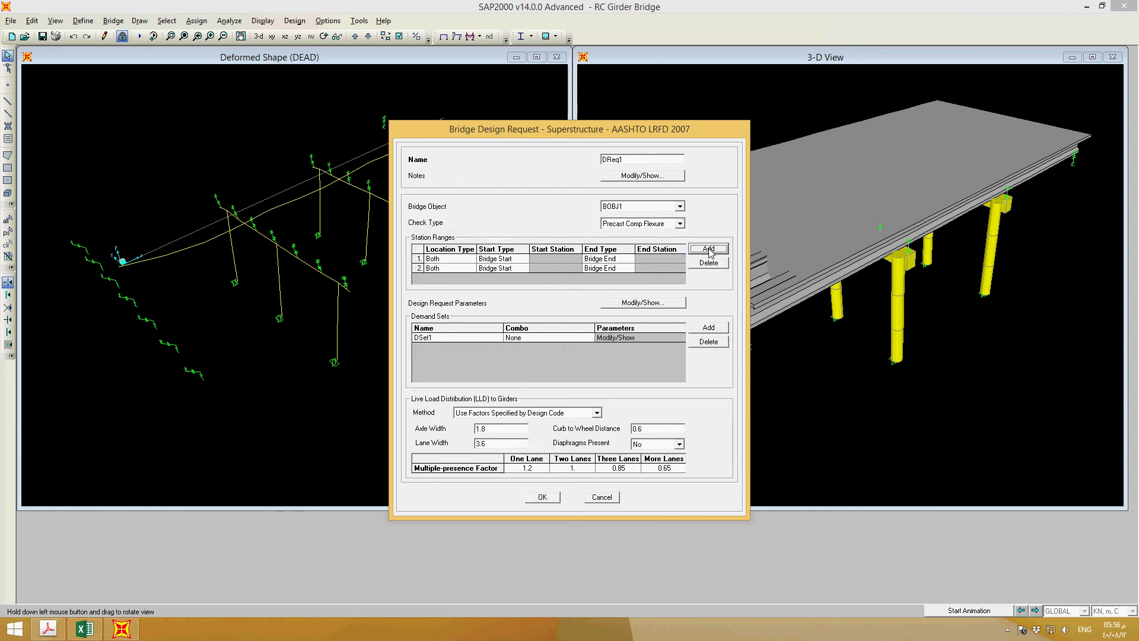
click(477, 270)
click(475, 268)
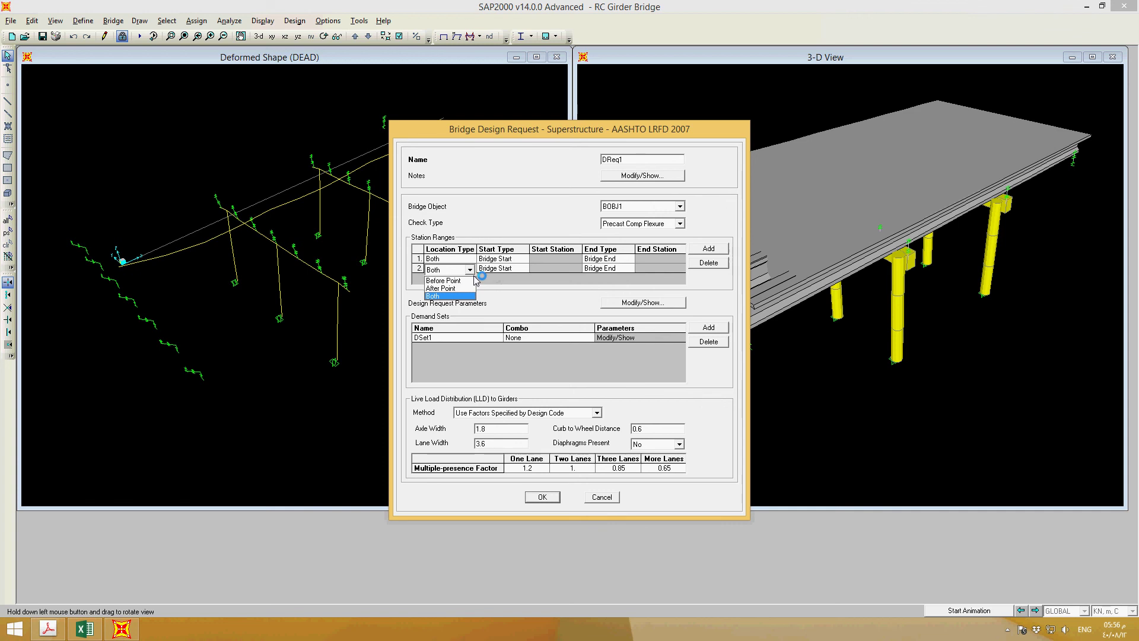
click(473, 295)
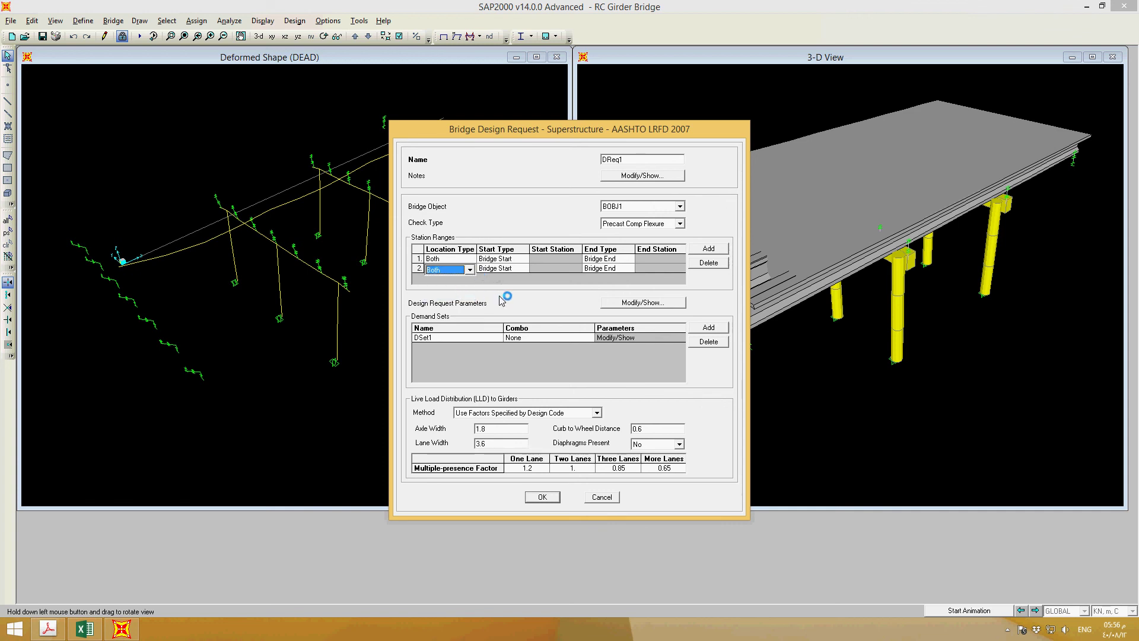
click(718, 265)
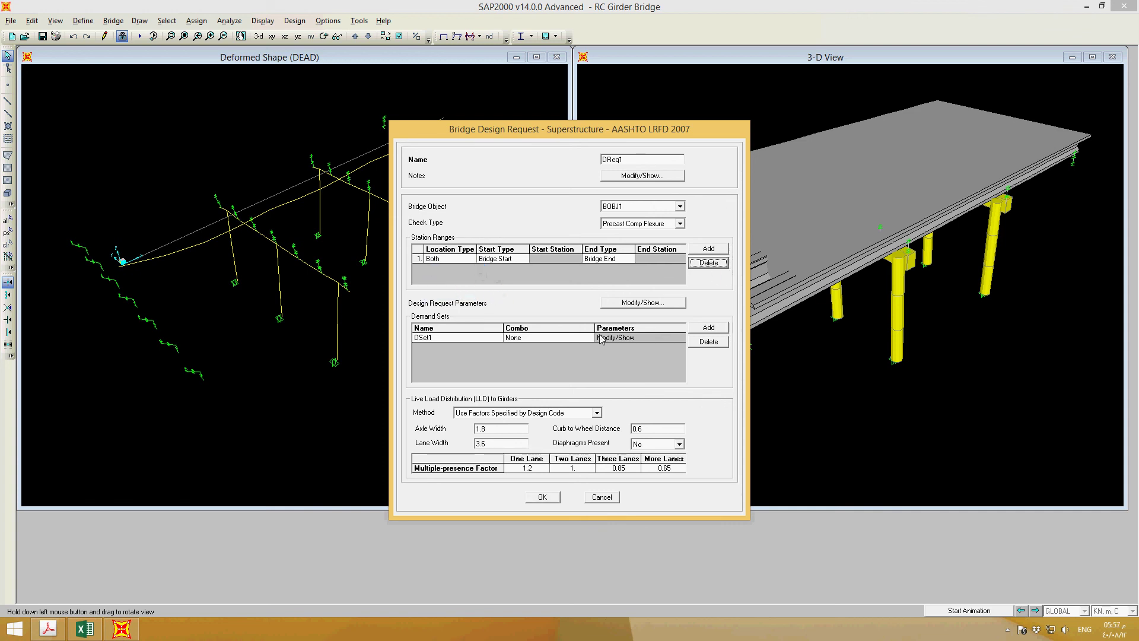
Assign load combination COMB1 to demand set DSet1 of request DReq1 and accept the request.
click(572, 343)
click(587, 339)
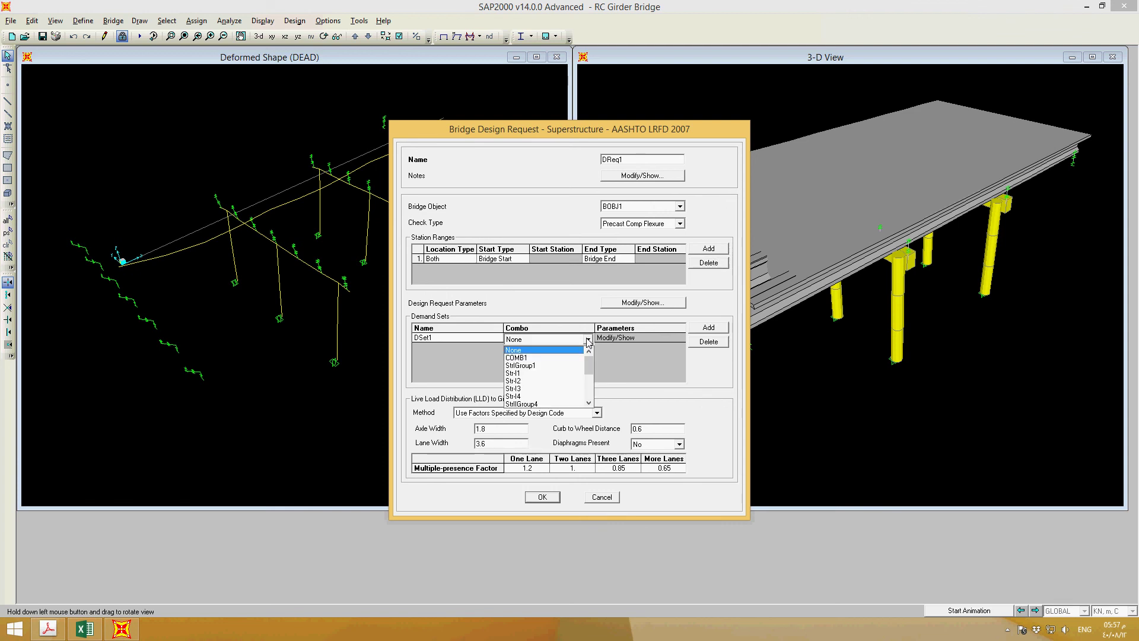
click(574, 358)
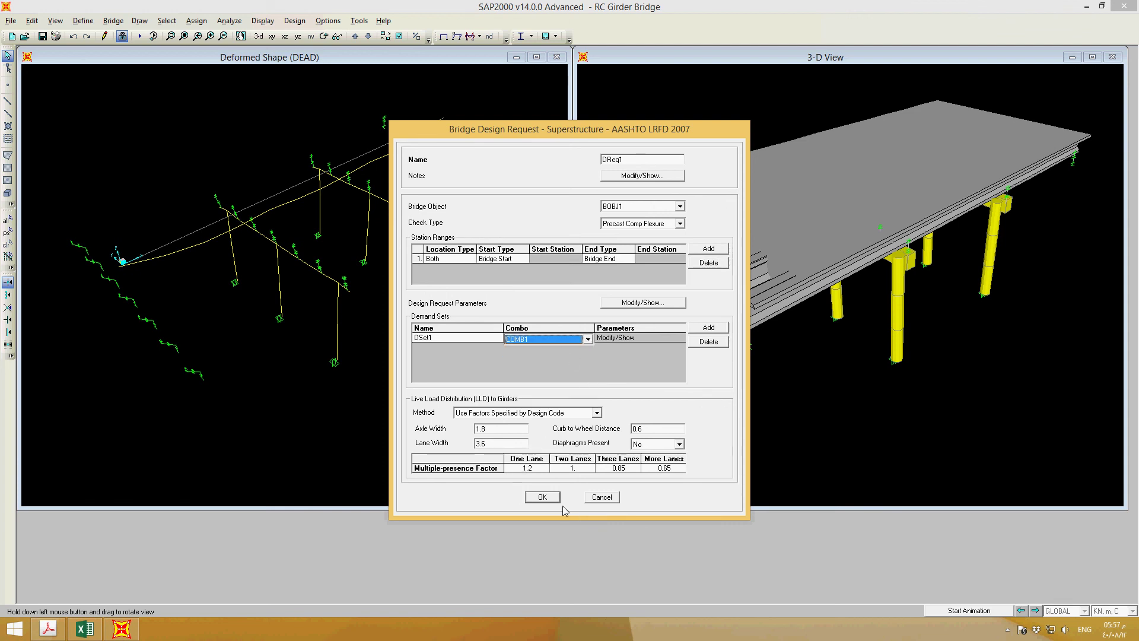
click(543, 497)
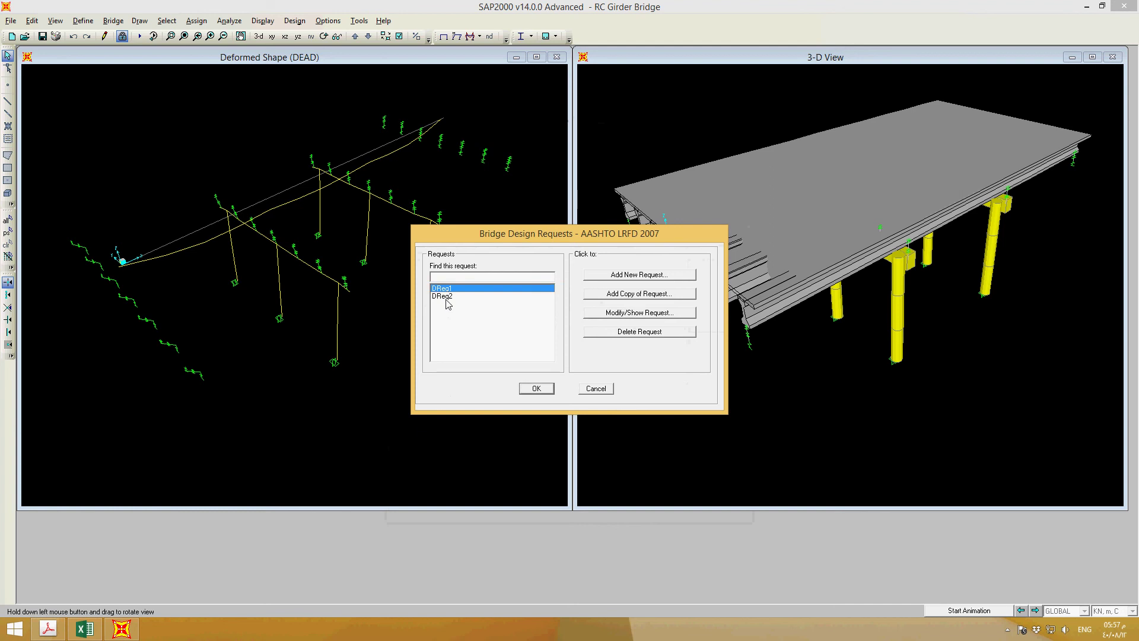
Delete demand set DSet2 from bridge design request DReq2.
click(447, 296)
click(641, 314)
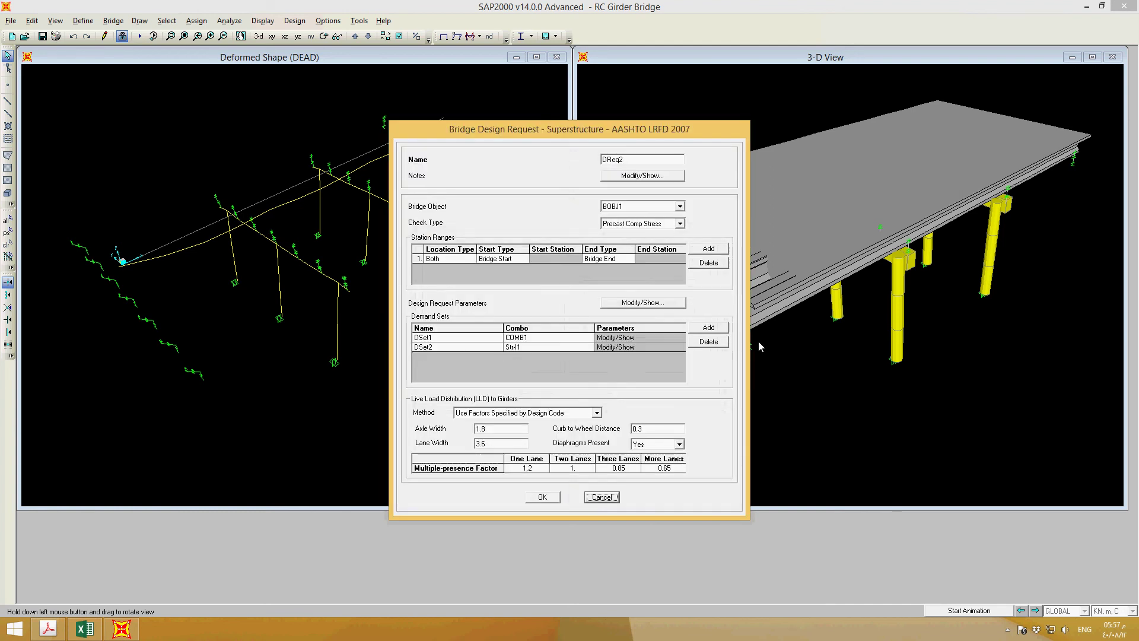
click(638, 348)
click(708, 343)
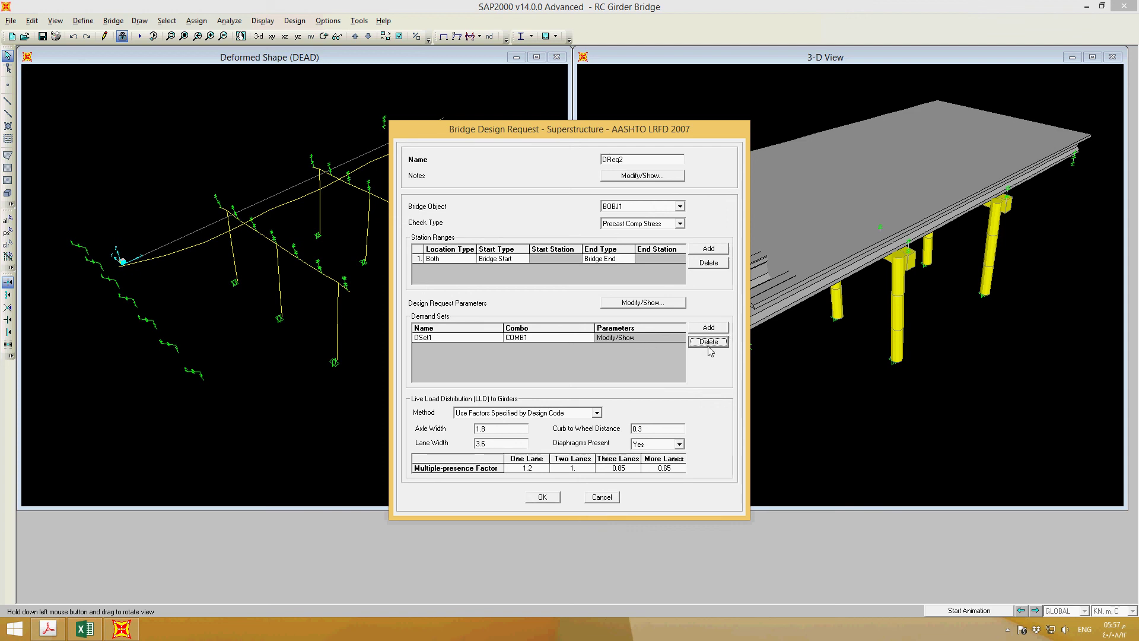
Accept the modified DReq2 request and confirm the list of bridge design requests.
click(543, 497)
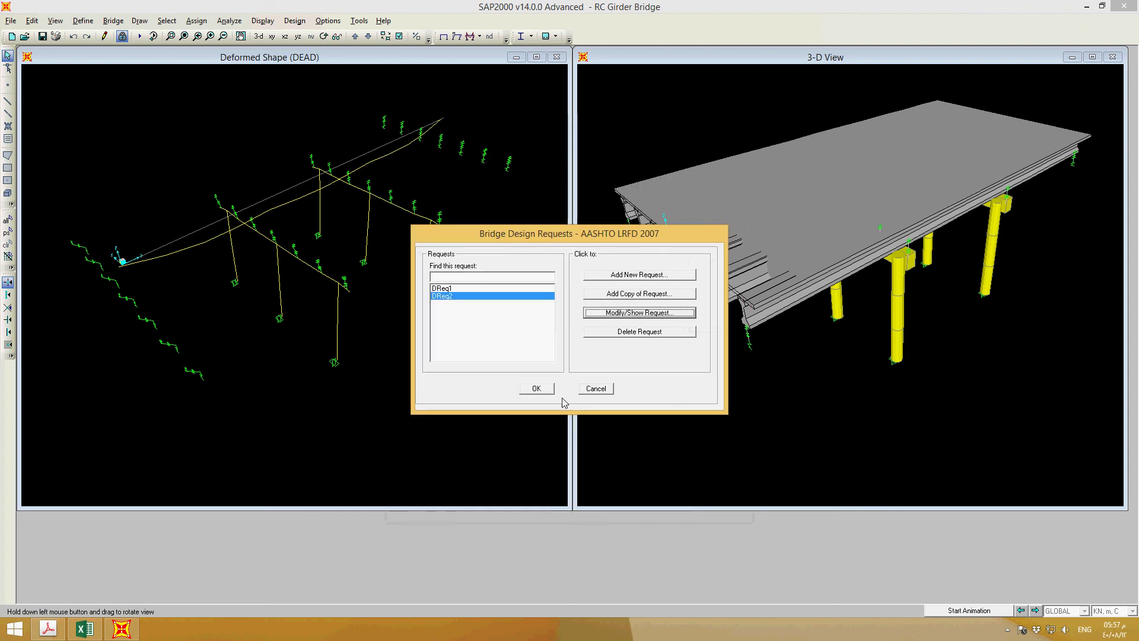
click(538, 389)
click(229, 20)
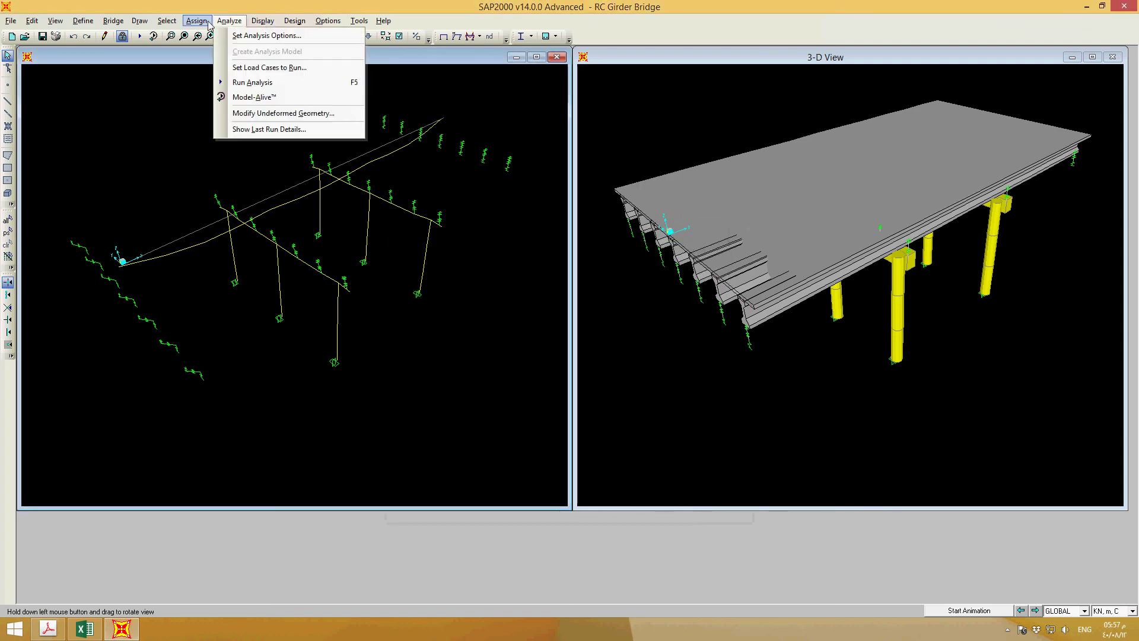
mouse_move(419, 128)
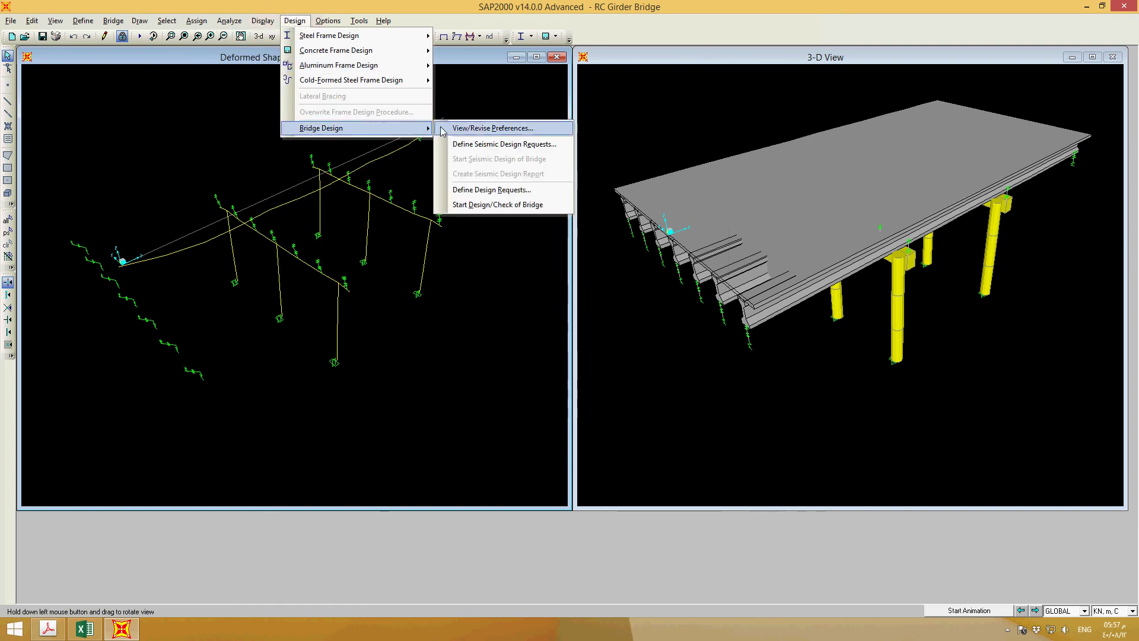
click(463, 206)
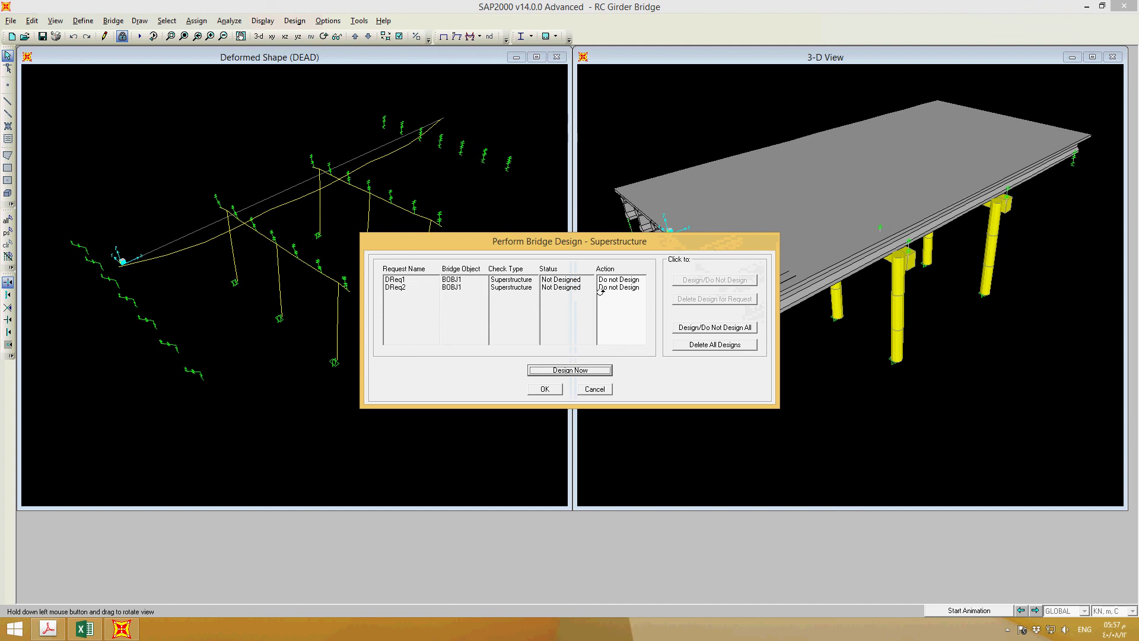
click(628, 285)
click(715, 280)
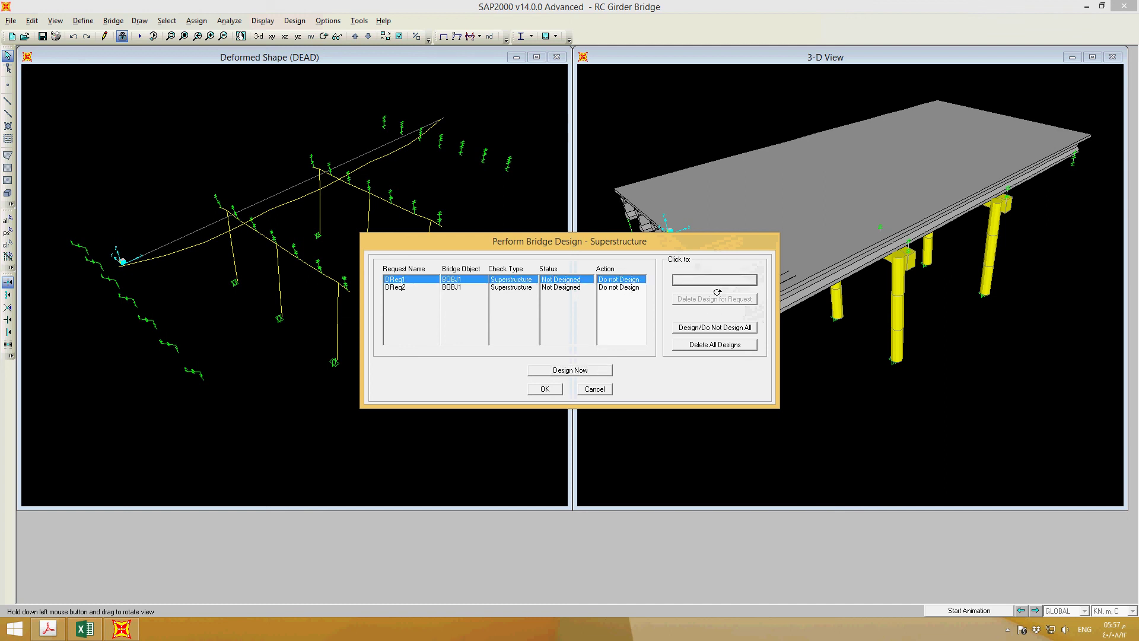
click(595, 388)
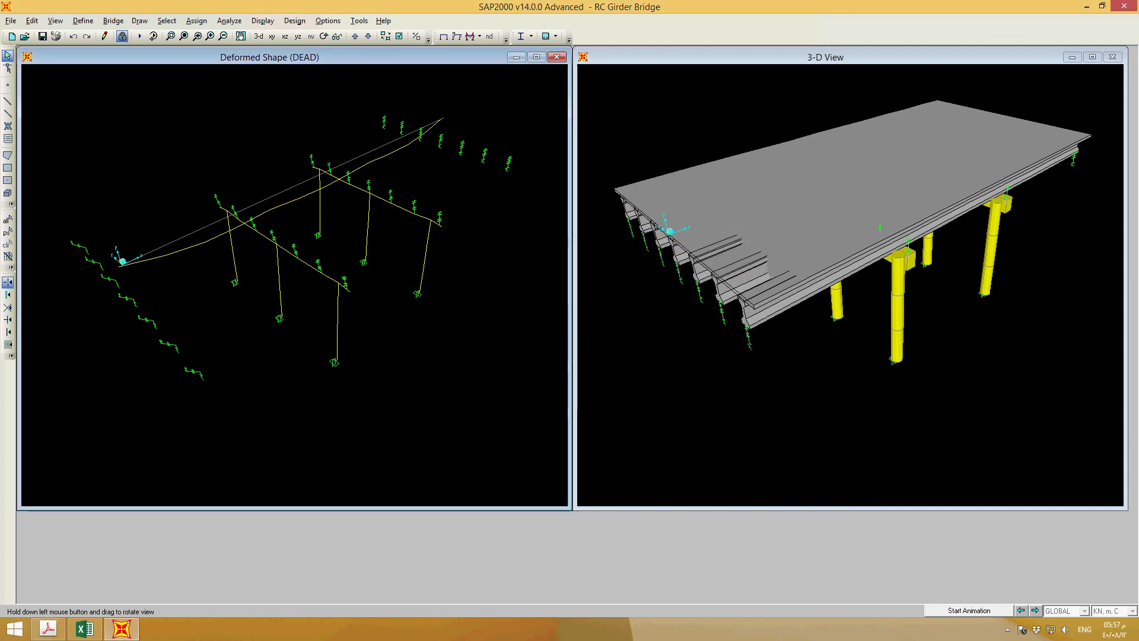